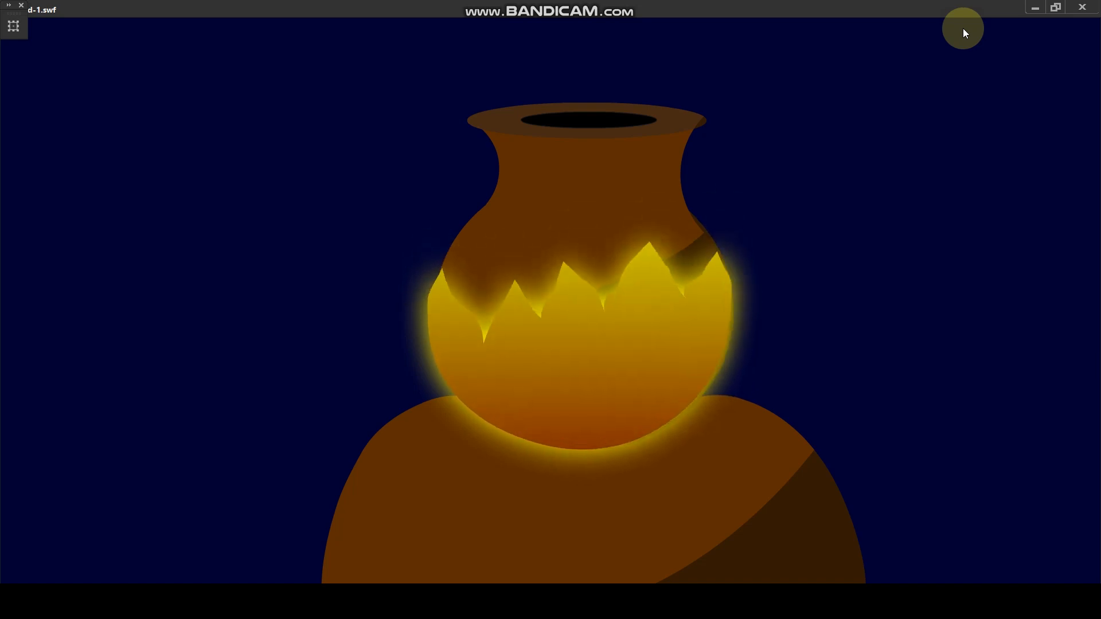
{"action": "left_click", "coordinate": [482, 53]}
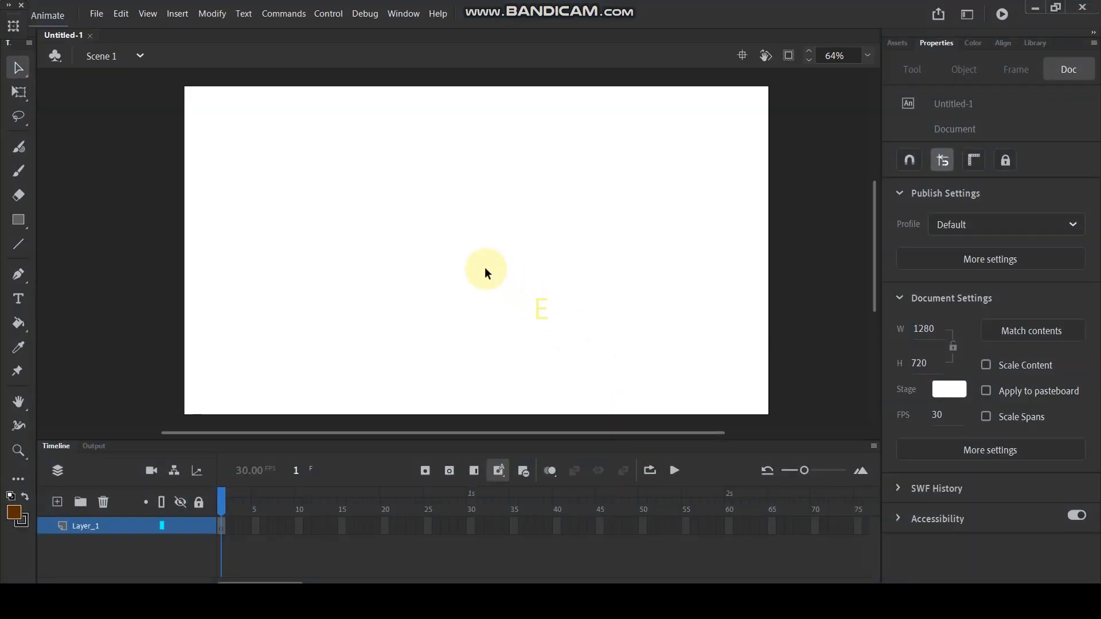
{"action": "scroll", "coordinate": [475, 255], "scroll_direction": "down", "scroll_amount": 2}
{"action": "scroll", "coordinate": [466, 247], "scroll_direction": "up", "scroll_amount": 3}
{"action": "scroll", "coordinate": [475, 269], "scroll_direction": "down", "scroll_amount": 2}
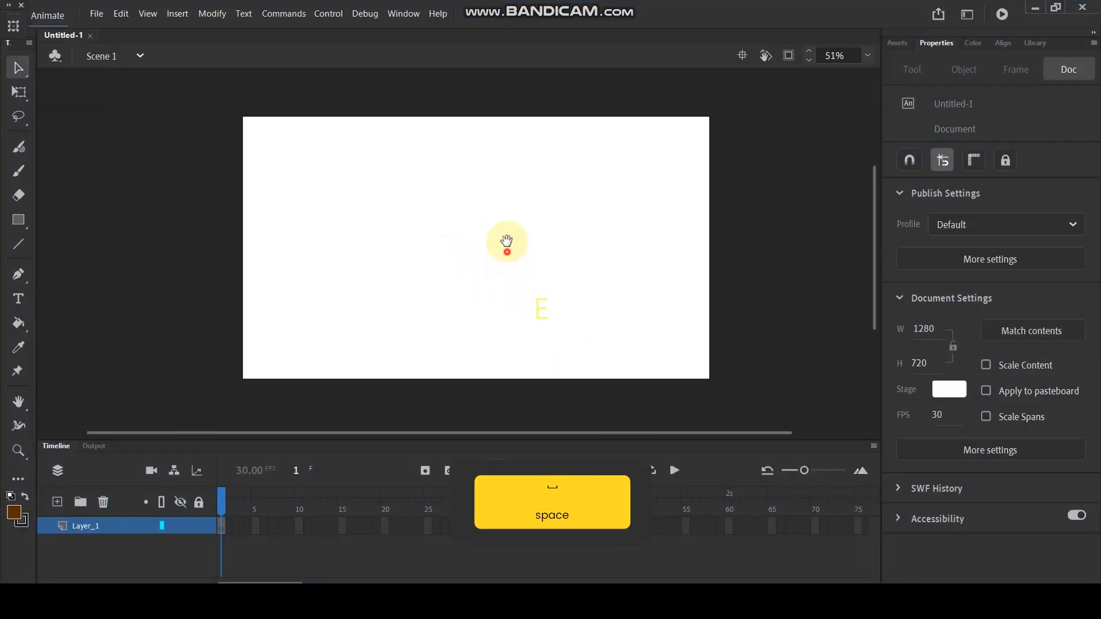
- Draw a large brown circle with the Oval tool, overlapping the stage's lower edge near its center
{"action": "scroll", "coordinate": [494, 303], "scroll_direction": "up", "scroll_amount": 1}
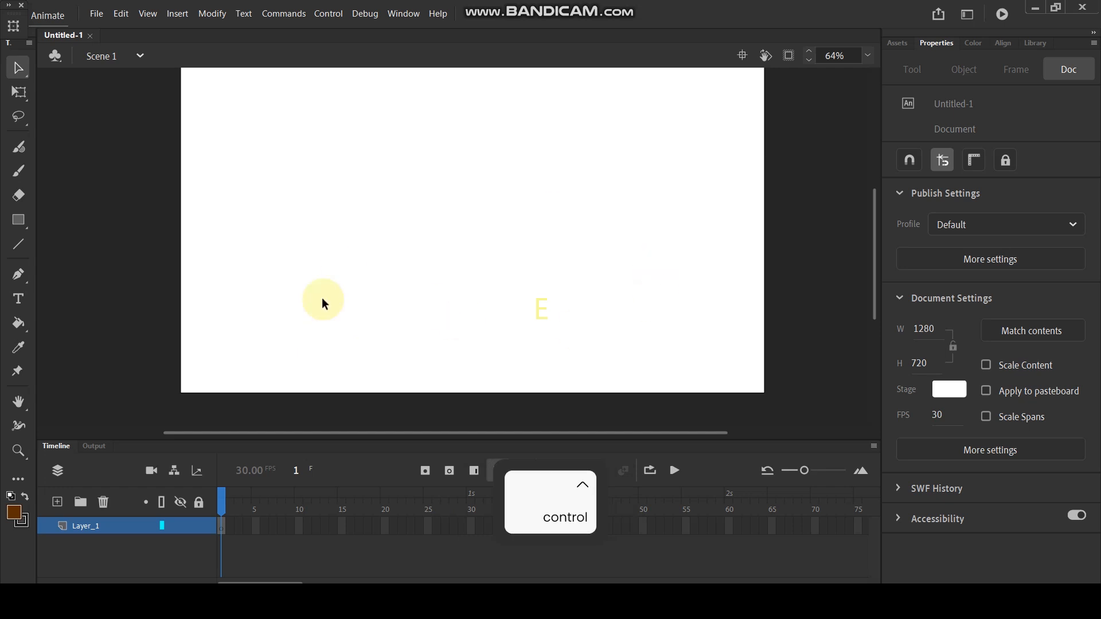
{"action": "left_click", "coordinate": [18, 221]}
{"action": "left_click", "coordinate": [87, 265]}
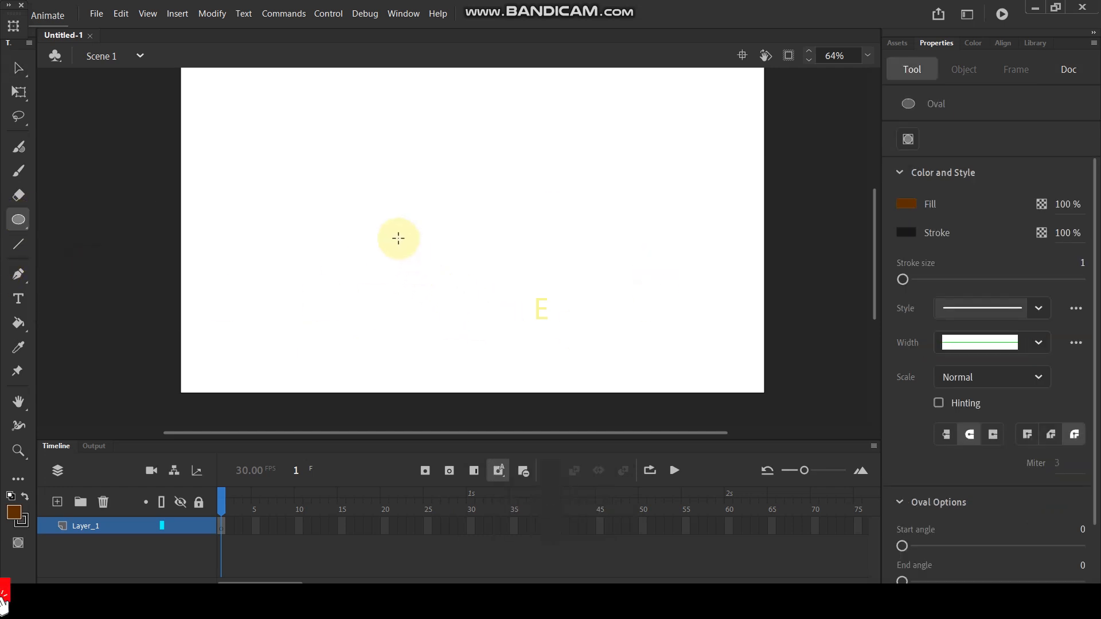
{"action": "left_click_drag", "start_coordinate": [366, 228], "coordinate": [625, 487]}
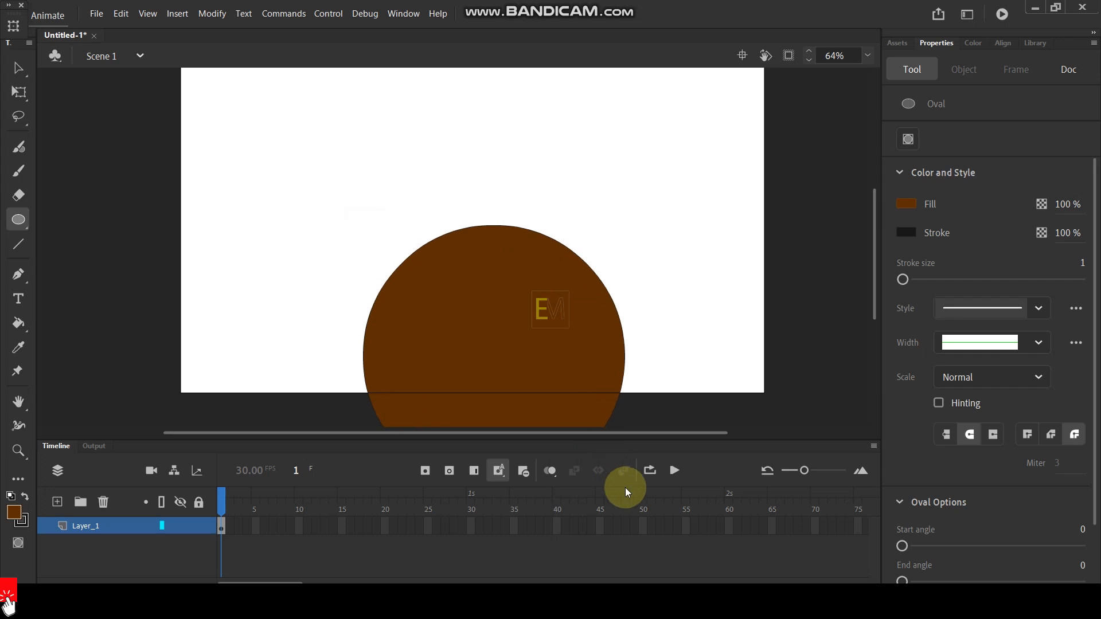
{"action": "left_click", "coordinate": [18, 68]}
- Pull the brown circle's left and right edges outward near the stage's lower edge to widen its base
{"action": "scroll", "coordinate": [435, 285], "scroll_direction": "down", "scroll_amount": 2}
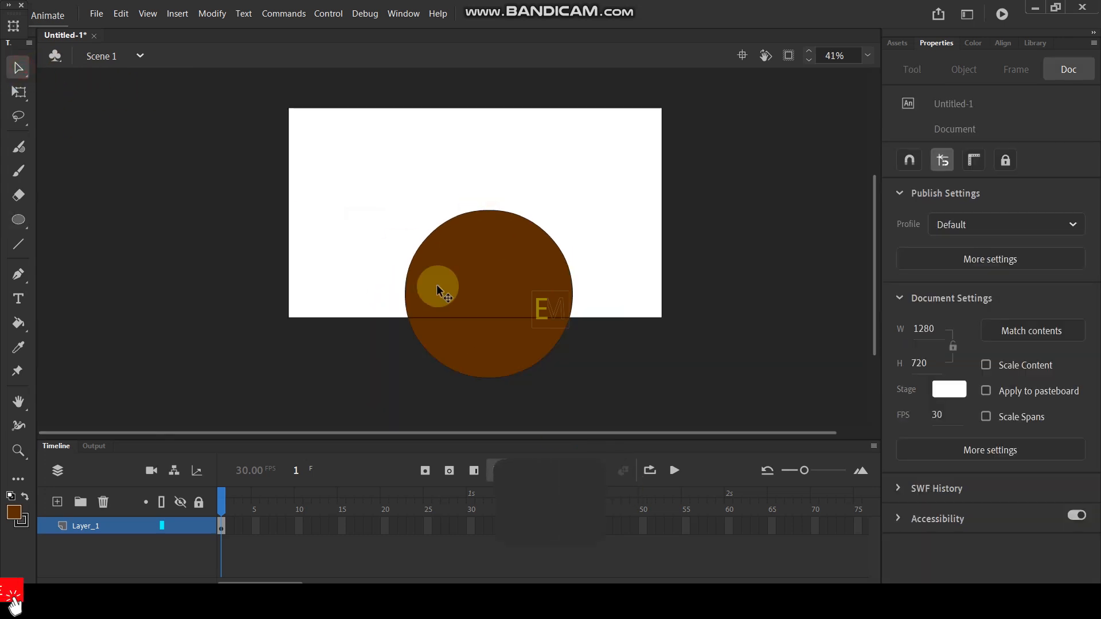
{"action": "left_click_drag", "start_coordinate": [381, 323], "coordinate": [277, 337]}
{"action": "mouse_move", "coordinate": [634, 417]}
{"action": "left_mouse_down"}
{"action": "mouse_move", "coordinate": [374, 317]}
{"action": "mouse_move", "coordinate": [336, 316]}
{"action": "left_mouse_up"}
{"action": "left_click", "coordinate": [346, 351]}
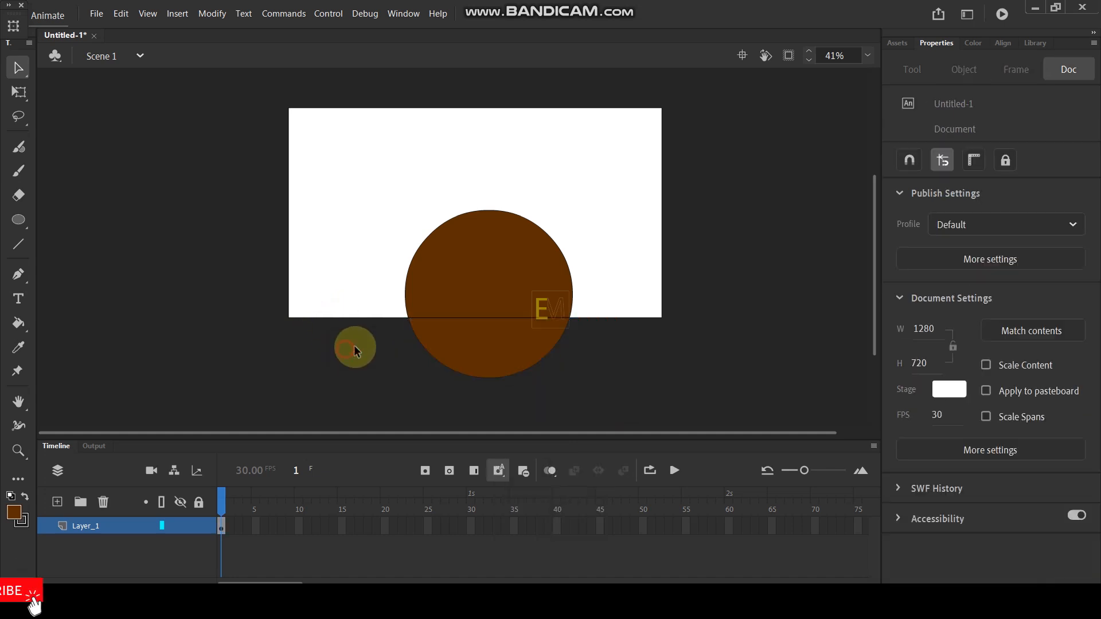
{"action": "left_click_drag", "start_coordinate": [392, 324], "coordinate": [391, 325]}
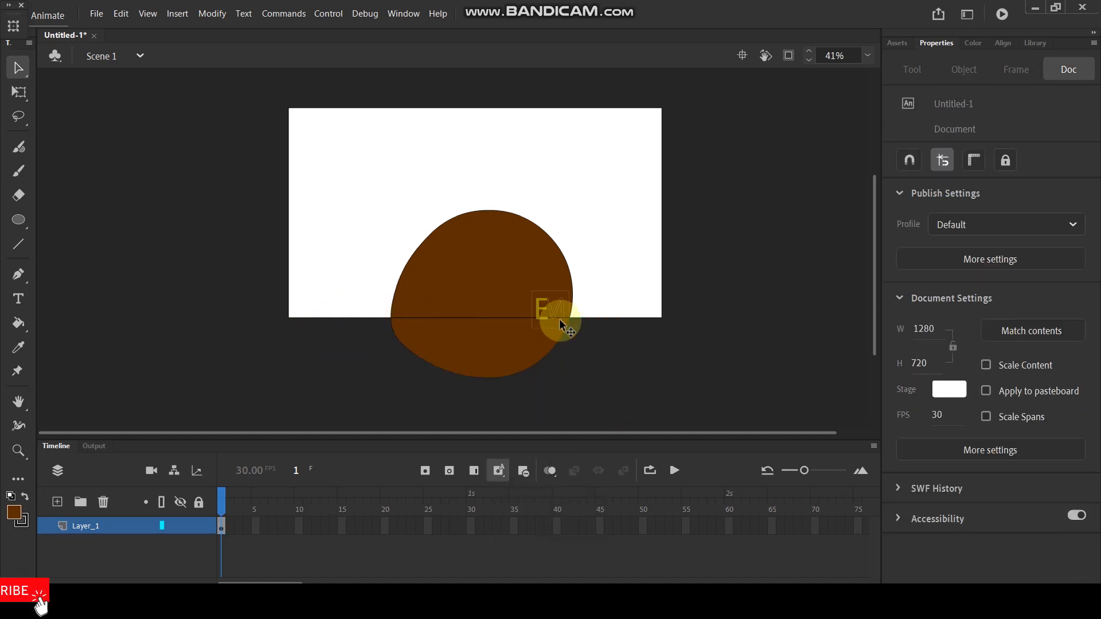
- Bend the middle of the brown shape's top edge down into a dip and round its right shoulder
{"action": "scroll", "coordinate": [480, 203], "scroll_direction": "up", "scroll_amount": 3}
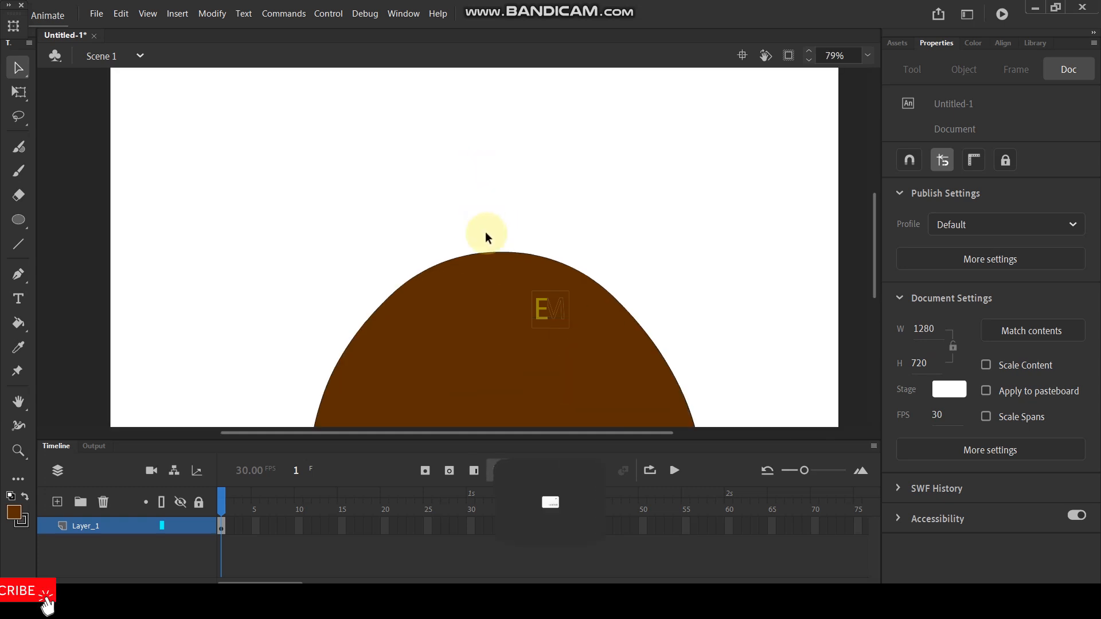
{"action": "left_click_drag", "start_coordinate": [500, 252], "coordinate": [495, 349]}
{"action": "scroll", "coordinate": [508, 280], "scroll_direction": "down", "scroll_amount": 3}
{"action": "scroll", "coordinate": [508, 280], "scroll_direction": "up", "scroll_amount": 3}
{"action": "left_click_drag", "start_coordinate": [519, 235], "coordinate": [571, 265]}
{"action": "left_click", "coordinate": [665, 265]}
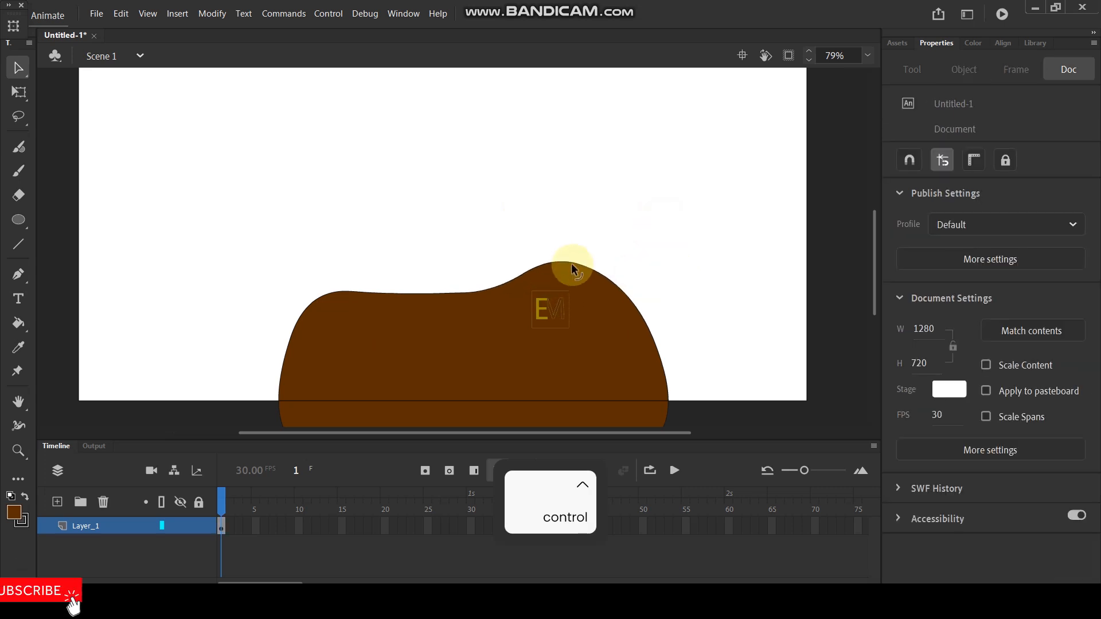
- Raise and round the brown shape's left shoulder so it mirrors the right one around the central dip
{"action": "left_click_drag", "start_coordinate": [296, 253], "coordinate": [408, 315]}
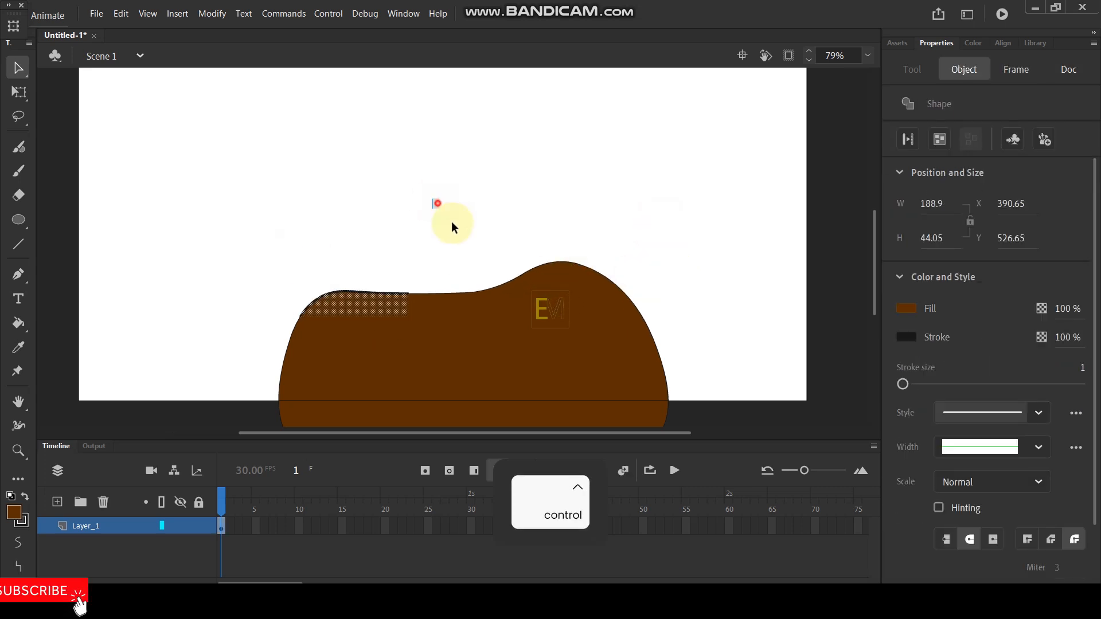
{"action": "left_click", "coordinate": [447, 215]}
{"action": "left_click_drag", "start_coordinate": [372, 274], "coordinate": [373, 266]}
{"action": "scroll", "coordinate": [483, 198], "scroll_direction": "down", "scroll_amount": 3}
{"action": "scroll", "coordinate": [483, 197], "scroll_direction": "up", "scroll_amount": 2}
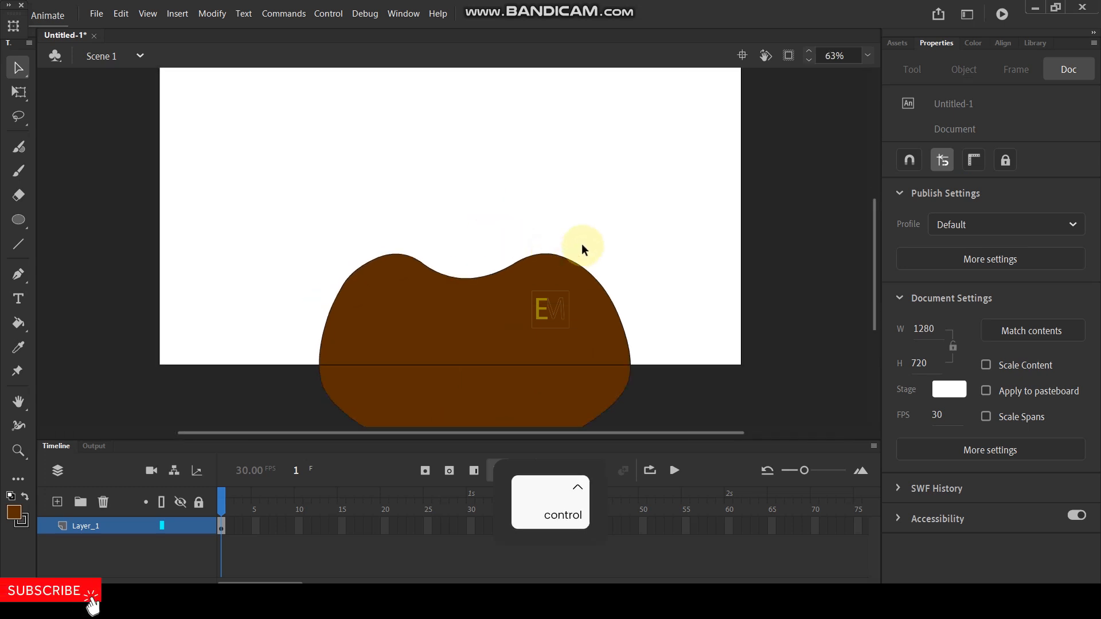
- Draw a curved Paint Brush stroke across the brown shape from its upper right to its lower left edge
{"action": "key", "text": "space"}
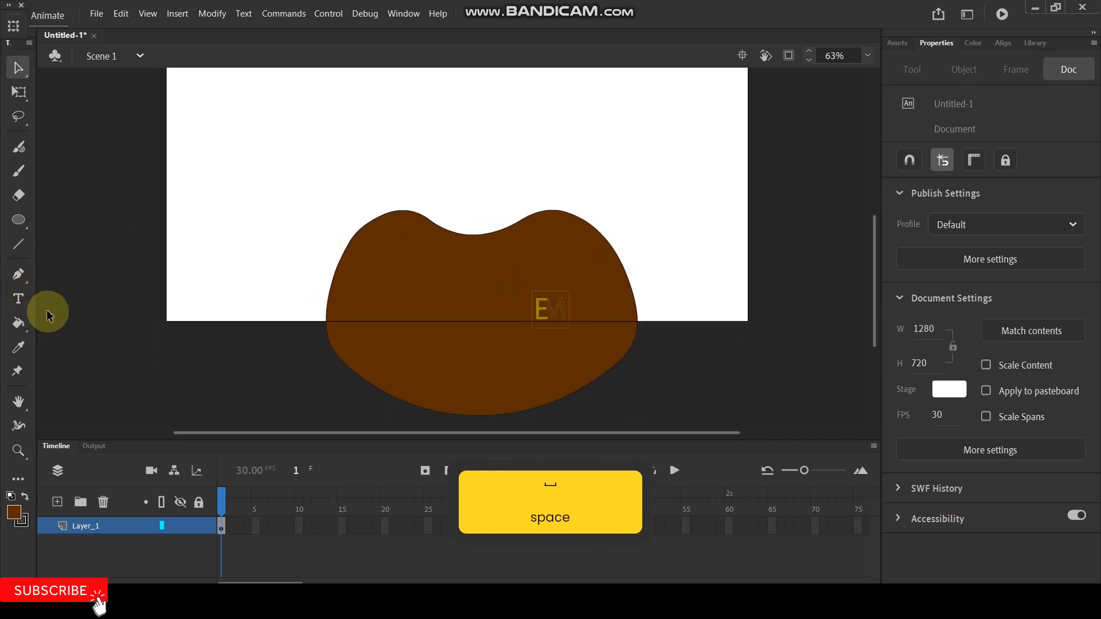
{"action": "key", "text": "y"}
{"action": "left_click_drag", "start_coordinate": [497, 324], "coordinate": [302, 344]}
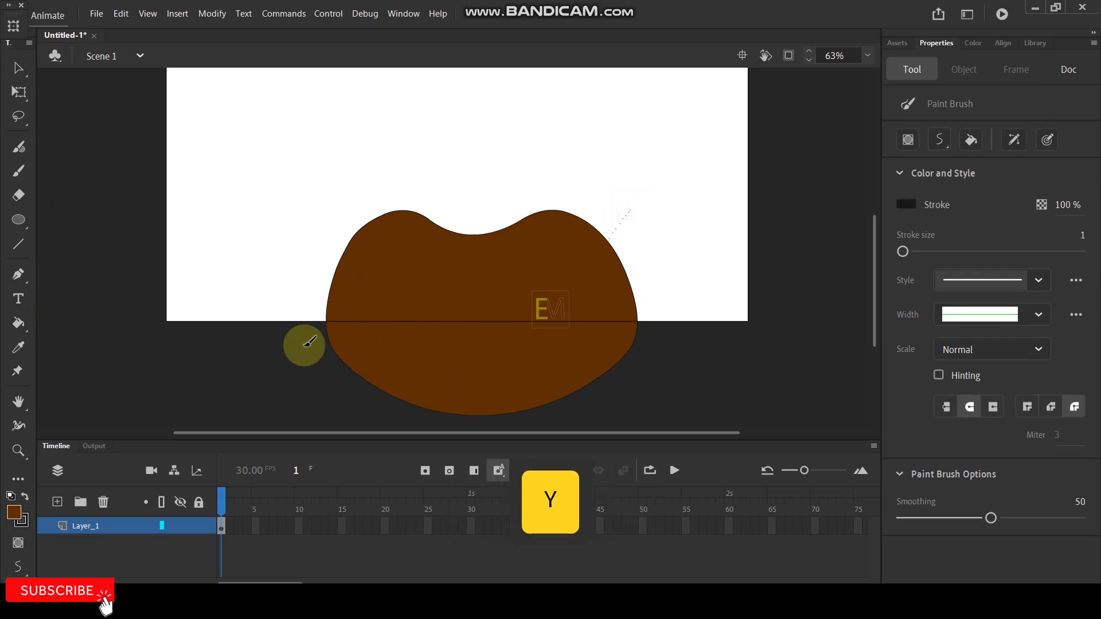
- Set the fill color to 331B04 and fill the area below the curved stroke as a shadow
{"action": "left_click", "coordinate": [15, 519]}
{"action": "left_click", "coordinate": [277, 324]}
{"action": "left_click", "coordinate": [554, 352]}
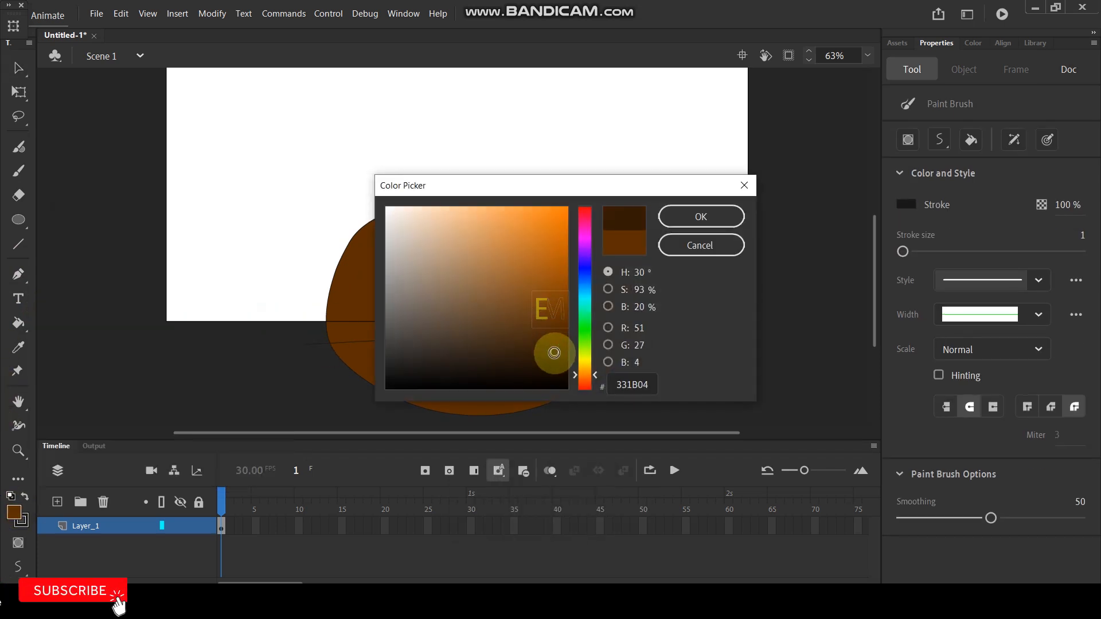
{"action": "left_click", "coordinate": [707, 217]}
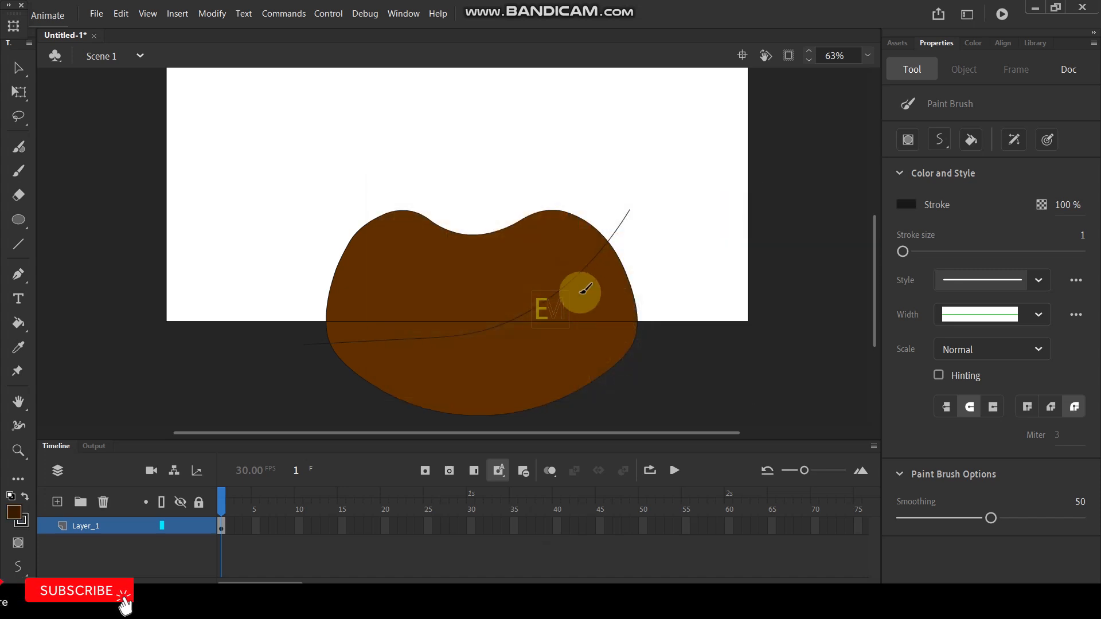
{"action": "key", "text": "k"}
{"action": "left_click", "coordinate": [570, 327]}
- Delete the outline strokes of the brown shape and its shadow, and clip content outside the stage
{"action": "left_click", "coordinate": [17, 67]}
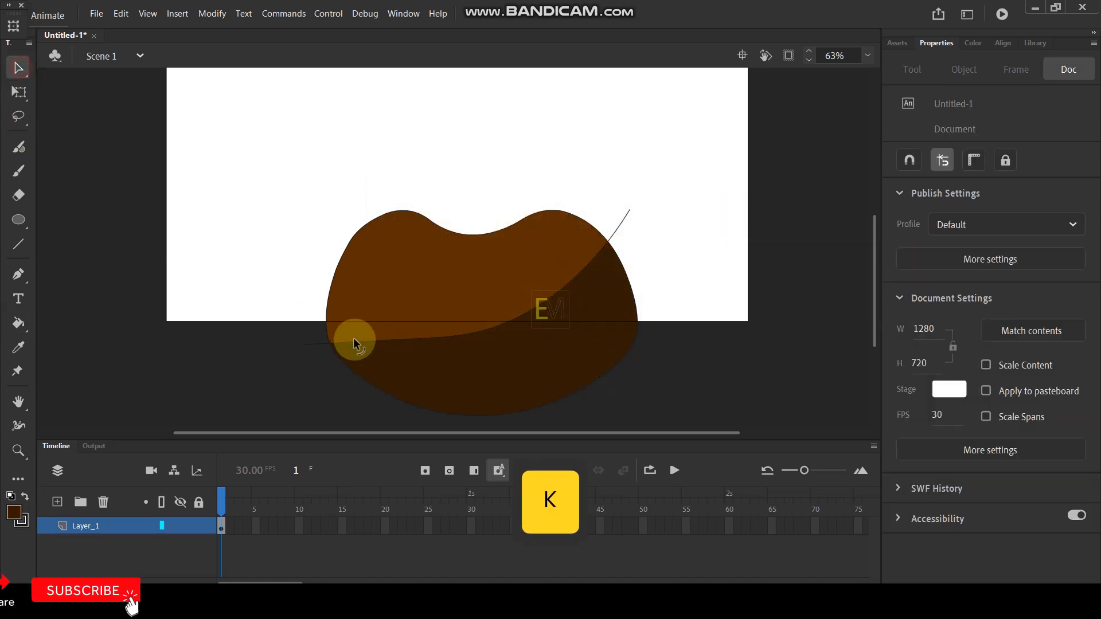
{"action": "double_click", "coordinate": [325, 311]}
{"action": "key", "text": "Delete"}
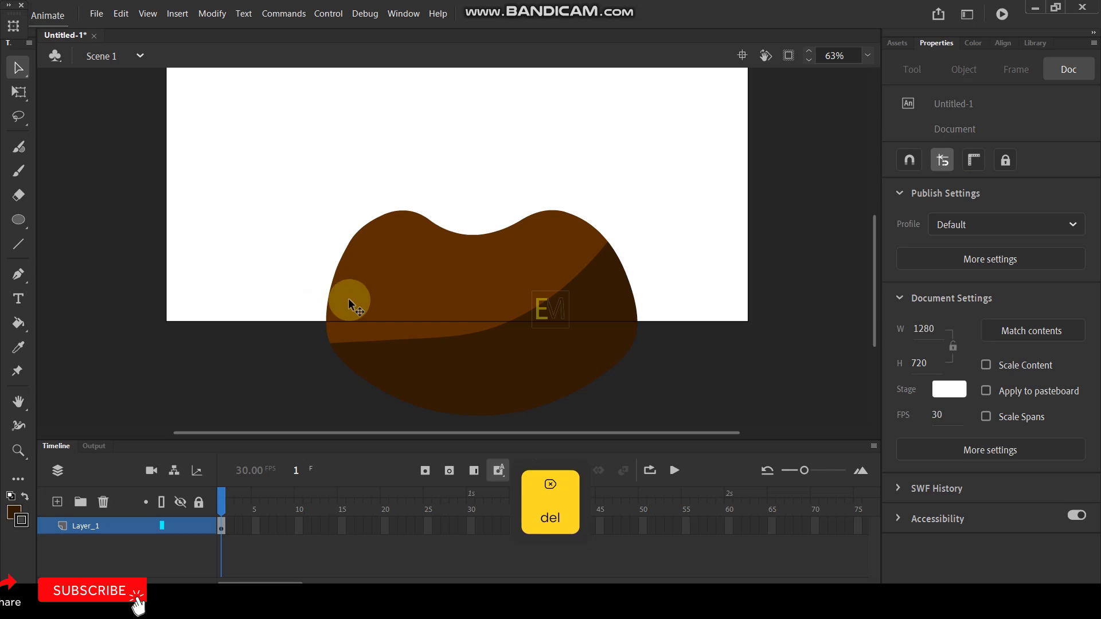
{"action": "left_click", "coordinate": [788, 55]}
- Lock Layer_1 and add a new layer above it
{"action": "scroll", "coordinate": [393, 240], "scroll_direction": "up", "scroll_amount": 1}
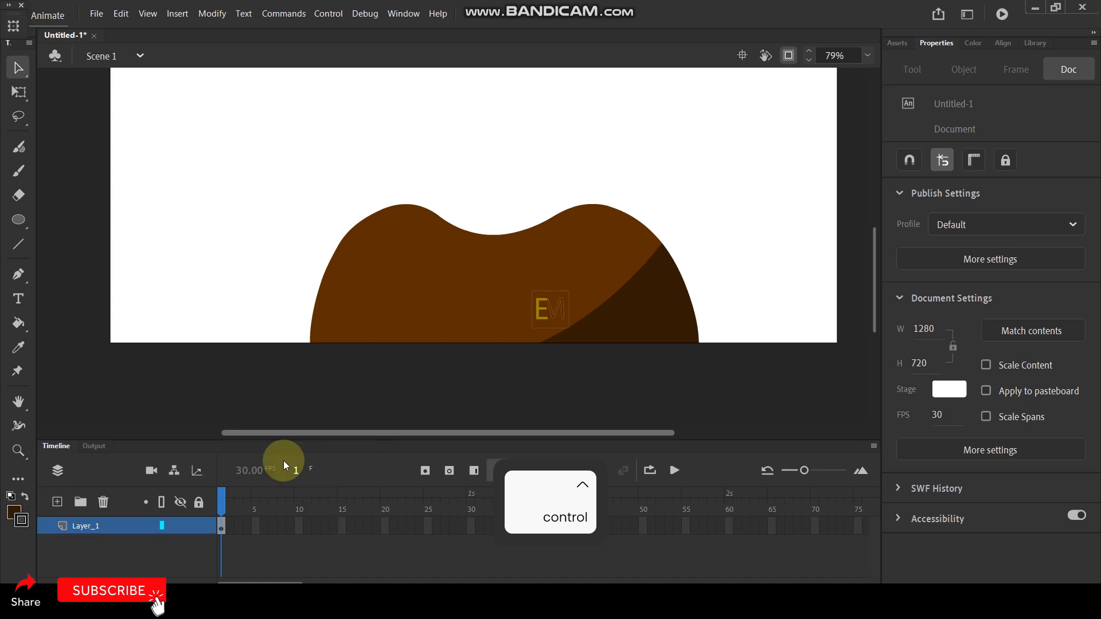
{"action": "left_click", "coordinate": [199, 525]}
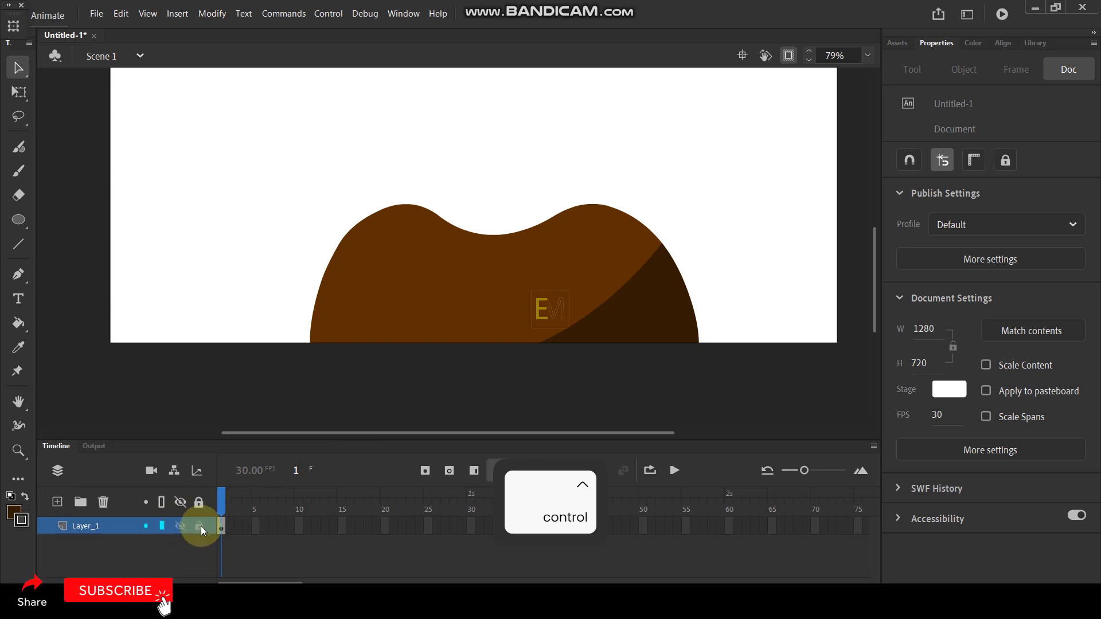
{"action": "left_click", "coordinate": [57, 503]}
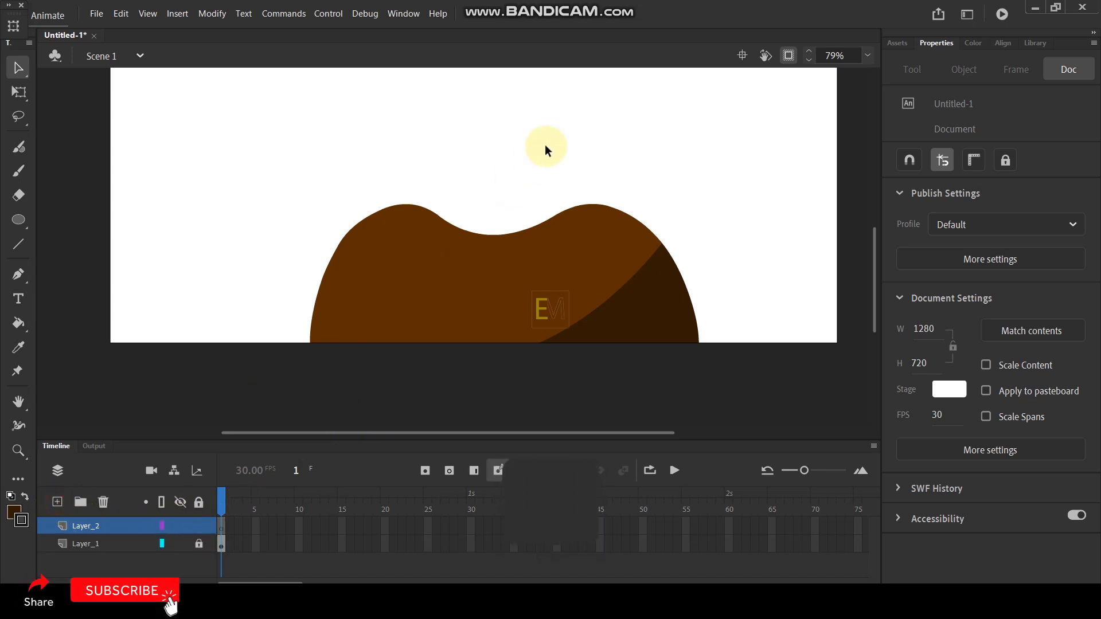
- Draw a dark brown, nearly round oval resting in the dip between the two shoulders
{"action": "scroll", "coordinate": [500, 160], "scroll_direction": "up", "scroll_amount": 3}
{"action": "key", "text": "space"}
{"action": "left_click_drag", "start_coordinate": [519, 111], "coordinate": [521, 184]}
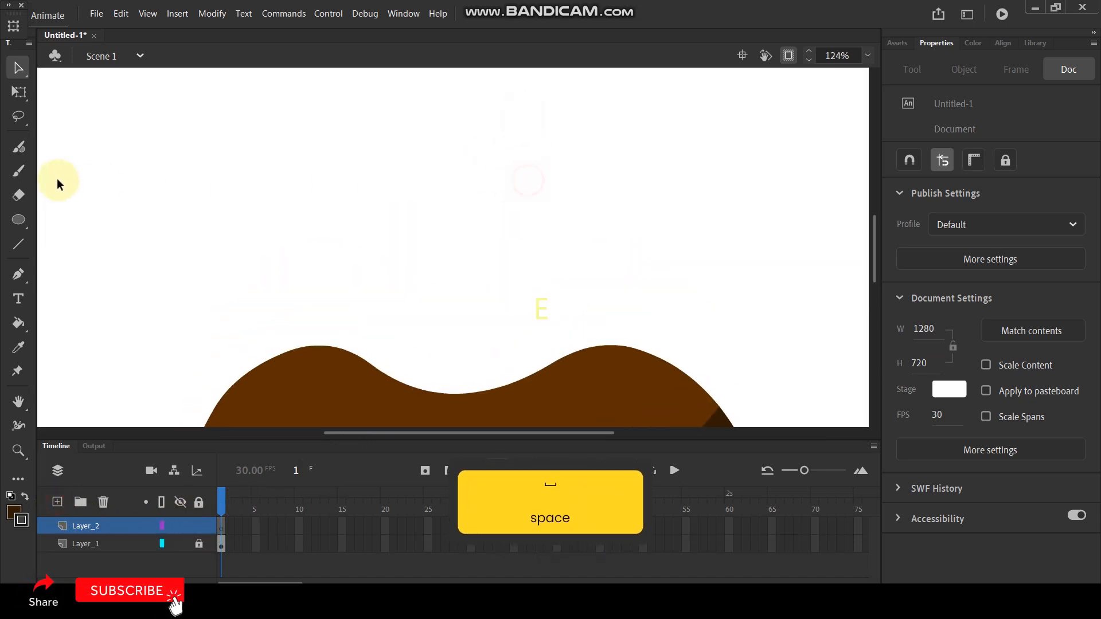
{"action": "left_click", "coordinate": [18, 220]}
{"action": "mouse_move", "coordinate": [337, 199]}
{"action": "left_mouse_down"}
{"action": "mouse_move", "coordinate": [370, 243]}
{"action": "mouse_move", "coordinate": [524, 363]}
{"action": "mouse_move", "coordinate": [560, 422]}
{"action": "mouse_move", "coordinate": [585, 433]}
{"action": "left_mouse_up"}
- Move the dark round shape upward and enlarge it to about 376 by 351, centered above the dip
{"action": "left_click", "coordinate": [17, 67]}
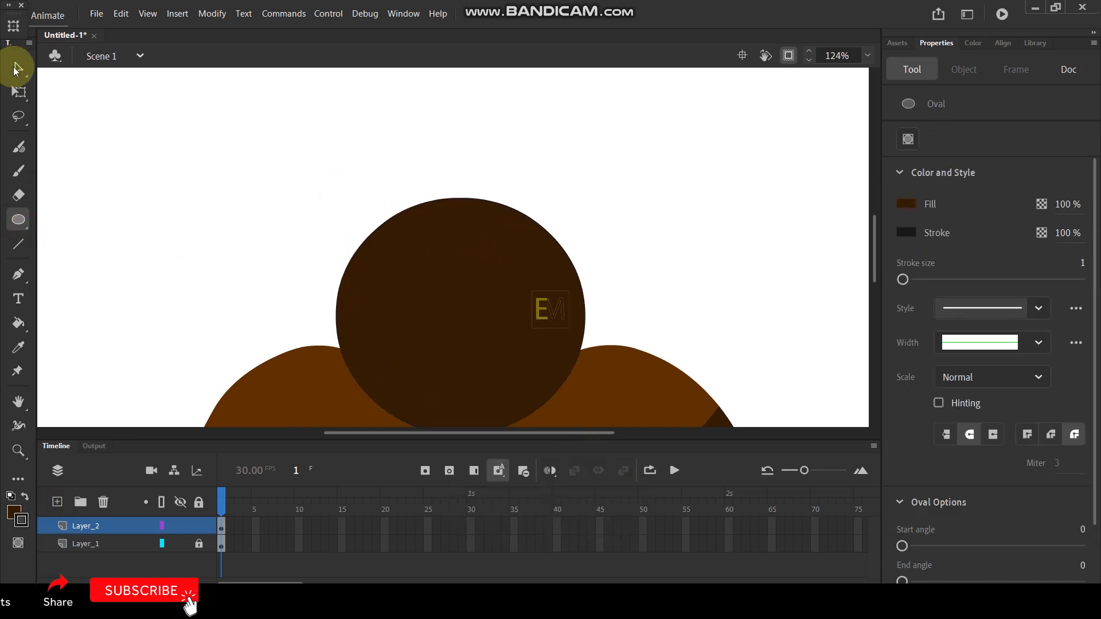
{"action": "left_click", "coordinate": [410, 251]}
{"action": "left_click_drag", "start_coordinate": [516, 327], "coordinate": [515, 288]}
{"action": "scroll", "coordinate": [527, 219], "scroll_direction": "down", "scroll_amount": 4}
{"action": "scroll", "coordinate": [510, 227], "scroll_direction": "up", "scroll_amount": 2}
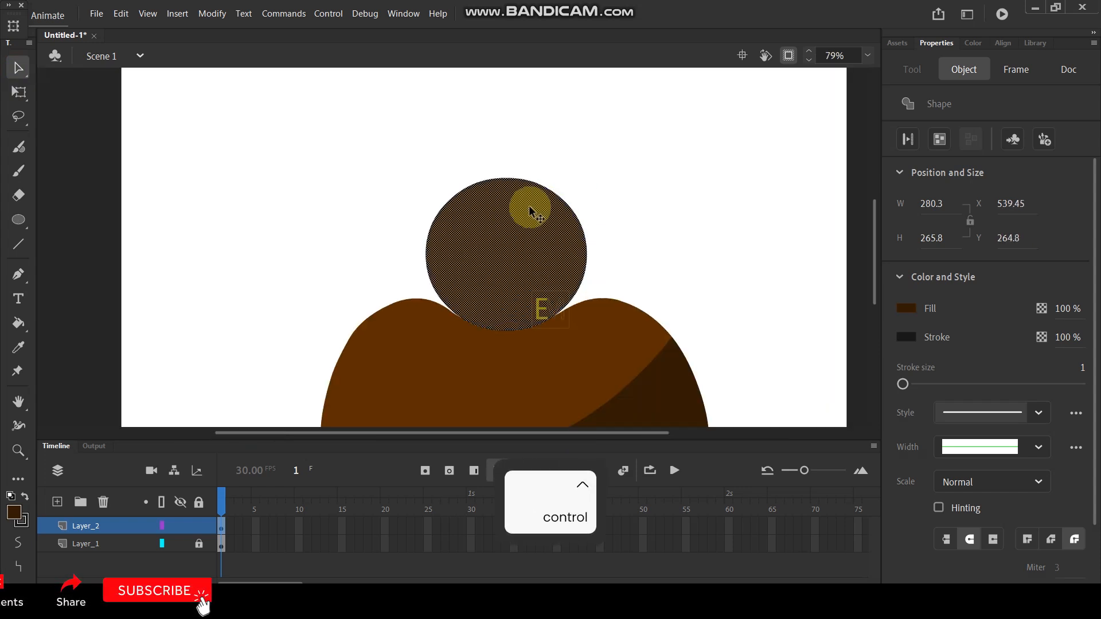
{"action": "left_click", "coordinate": [19, 91]}
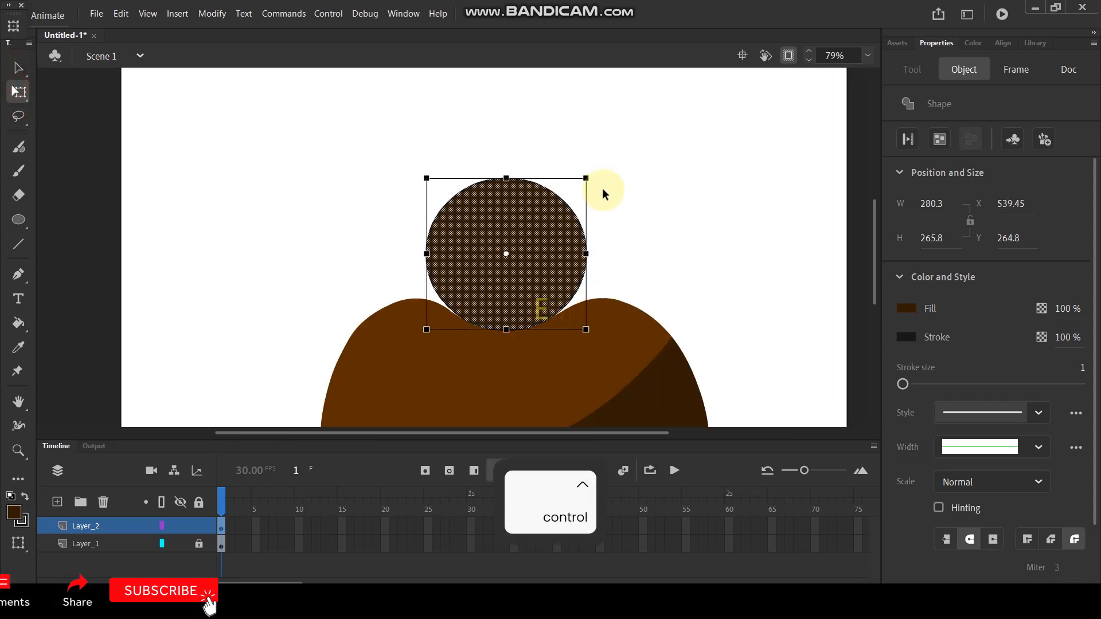
{"action": "left_click_drag", "start_coordinate": [584, 176], "coordinate": [609, 150]}
{"action": "left_click_drag", "start_coordinate": [496, 317], "coordinate": [504, 287]}
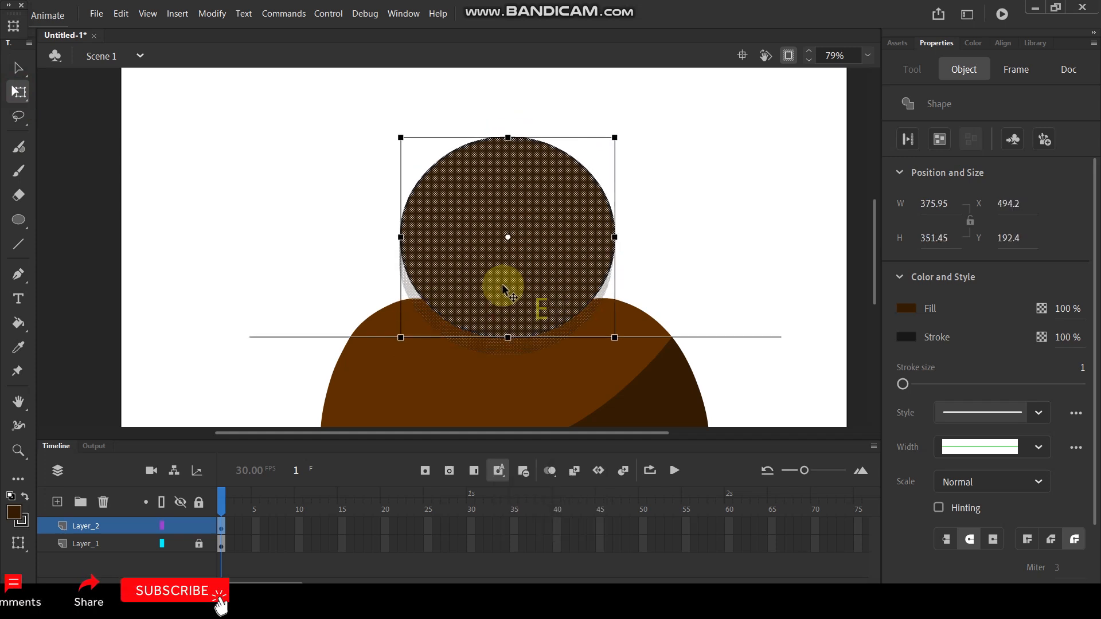
{"action": "left_click", "coordinate": [654, 246]}
- Draw a flat dark brown oval about 301 by 45 above the round shape as the pot's rim
{"action": "key", "text": "ctrl+minus"}
{"action": "scroll", "coordinate": [506, 173], "scroll_direction": "up", "scroll_amount": 4}
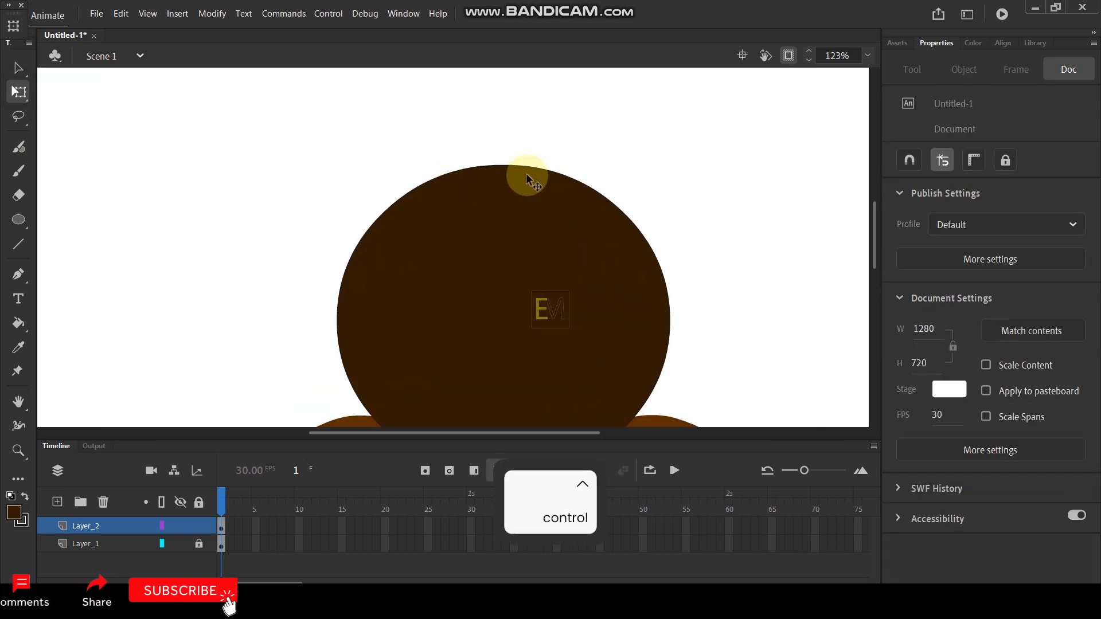
{"action": "left_click_drag", "start_coordinate": [572, 137], "coordinate": [567, 182]}
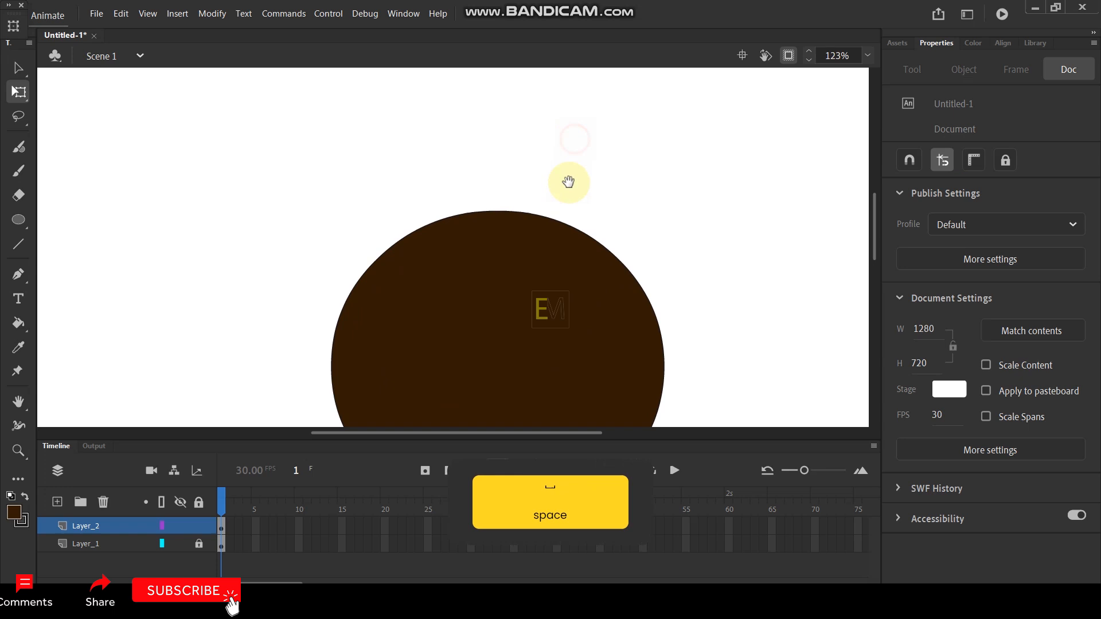
{"action": "left_click", "coordinate": [21, 220]}
{"action": "left_click_drag", "start_coordinate": [354, 96], "coordinate": [623, 138]}
- Move the flat rim oval slightly so it is centered over the round pot body
{"action": "left_click", "coordinate": [21, 70]}
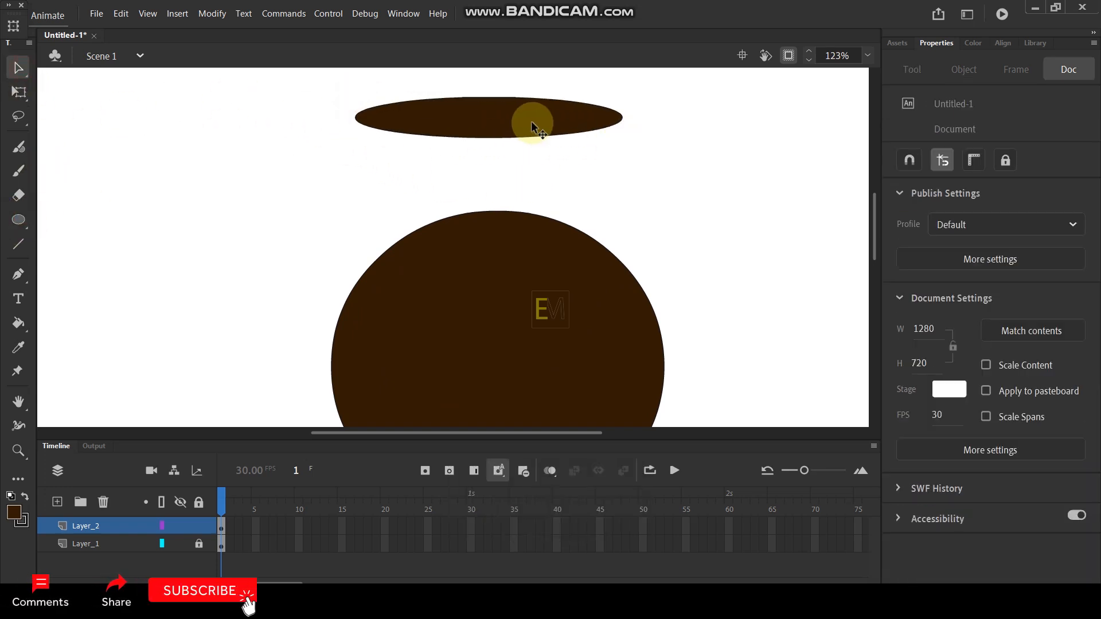
{"action": "double_click", "coordinate": [526, 119]}
{"action": "left_click_drag", "start_coordinate": [483, 120], "coordinate": [494, 124]}
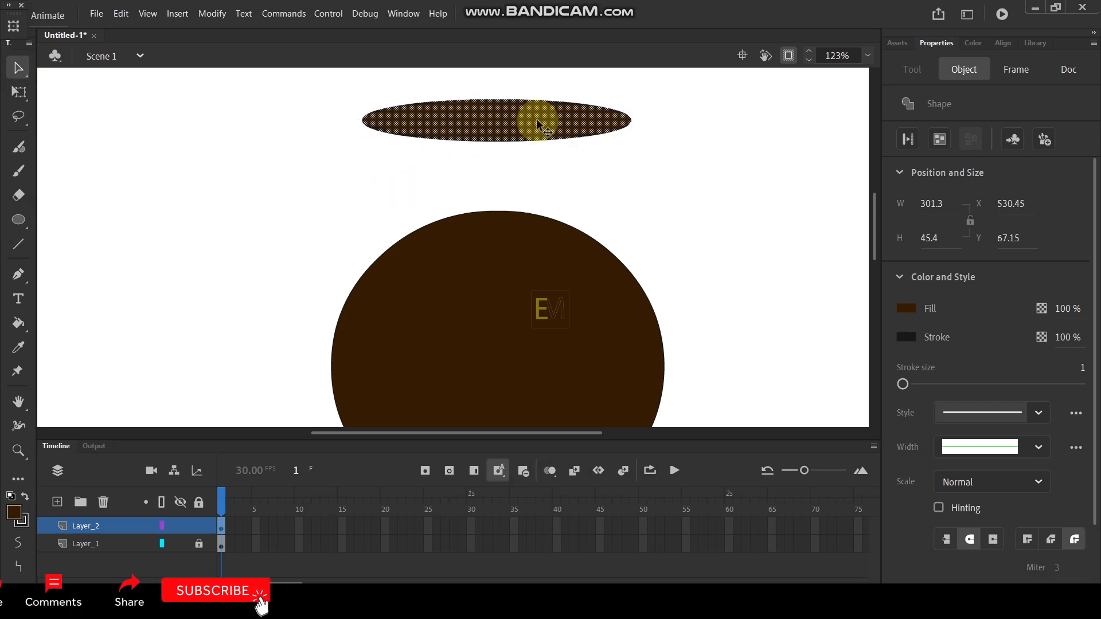
{"action": "left_click", "coordinate": [738, 202]}
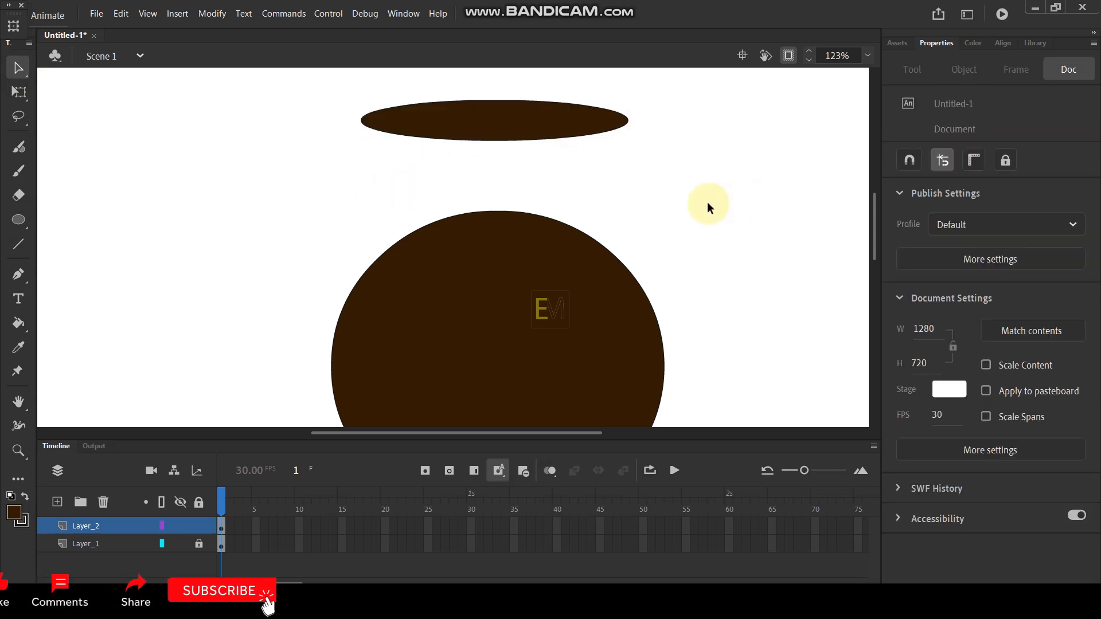
- Try to draw the pot's two curved neck sides from the rim to the round body, and undo both strokes
{"action": "key", "text": "y"}
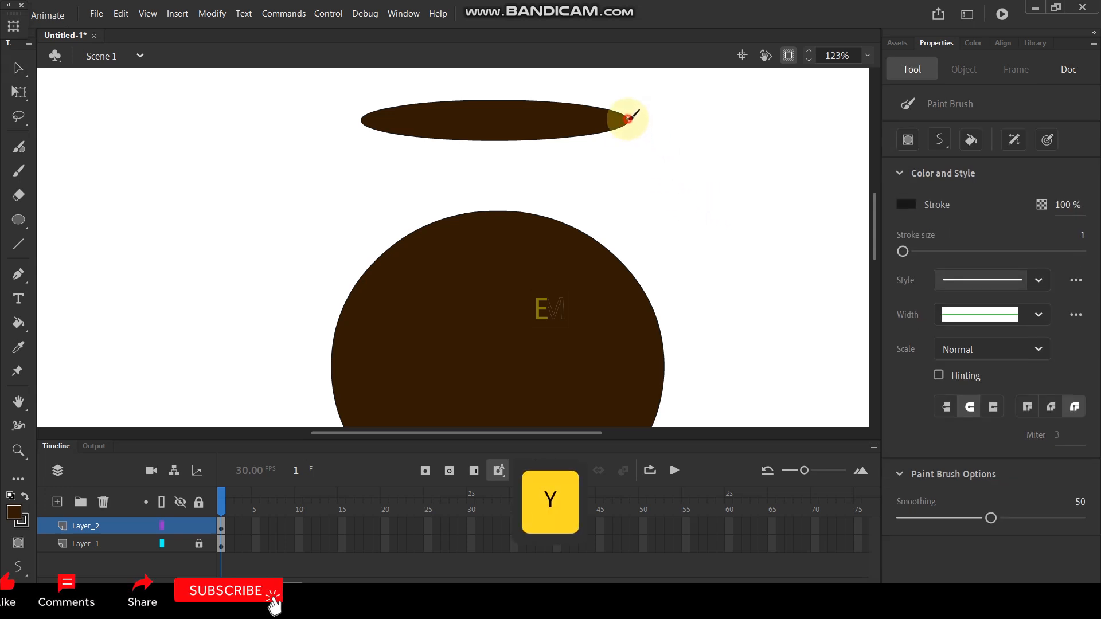
{"action": "left_click_drag", "start_coordinate": [650, 297], "coordinate": [647, 295]}
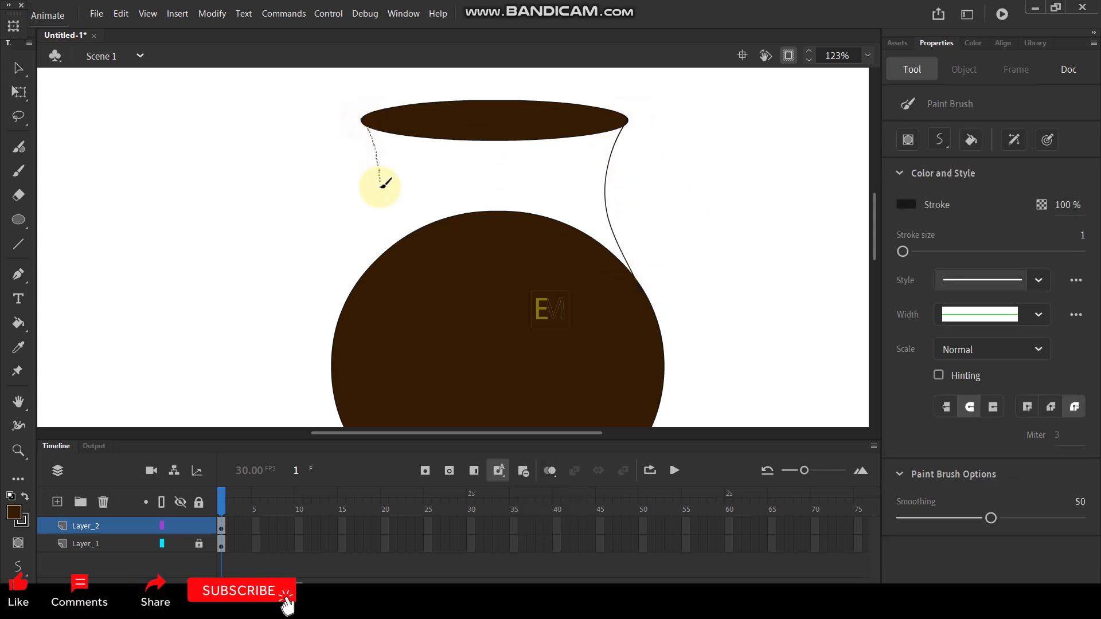
{"action": "left_click_drag", "start_coordinate": [347, 304], "coordinate": [345, 317]}
{"action": "scroll", "coordinate": [586, 182], "scroll_direction": "down", "scroll_amount": 4}
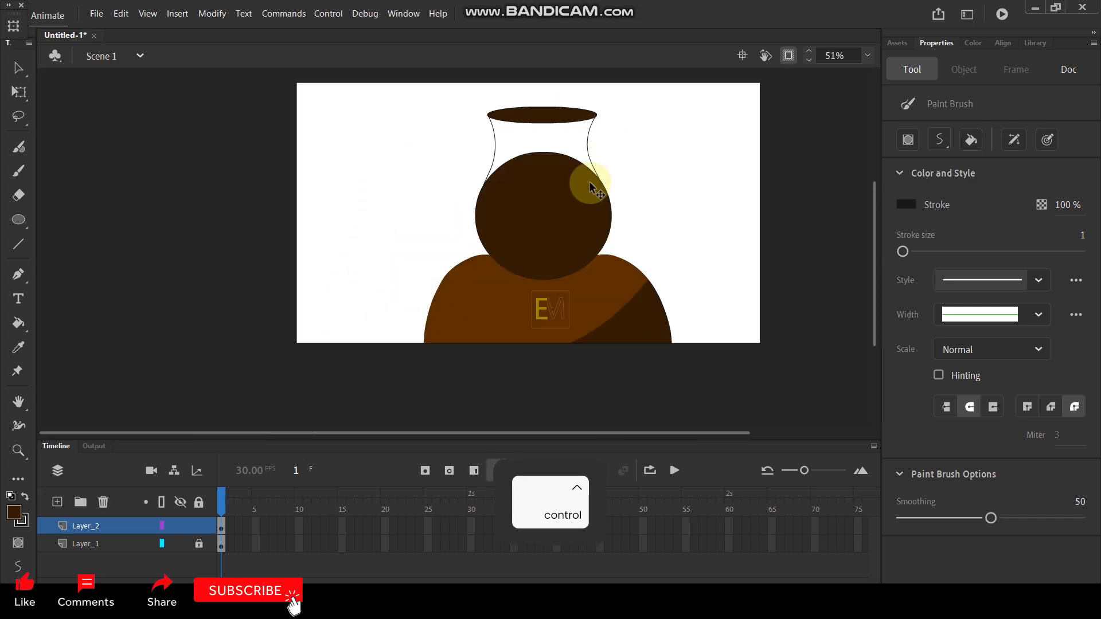
{"action": "scroll", "coordinate": [587, 177], "scroll_direction": "up", "scroll_amount": 3}
{"action": "key", "text": "ctrl+z"}
{"action": "key", "text": "ctrl+z"}
{"action": "left_click_drag", "start_coordinate": [634, 128], "coordinate": [634, 204]}
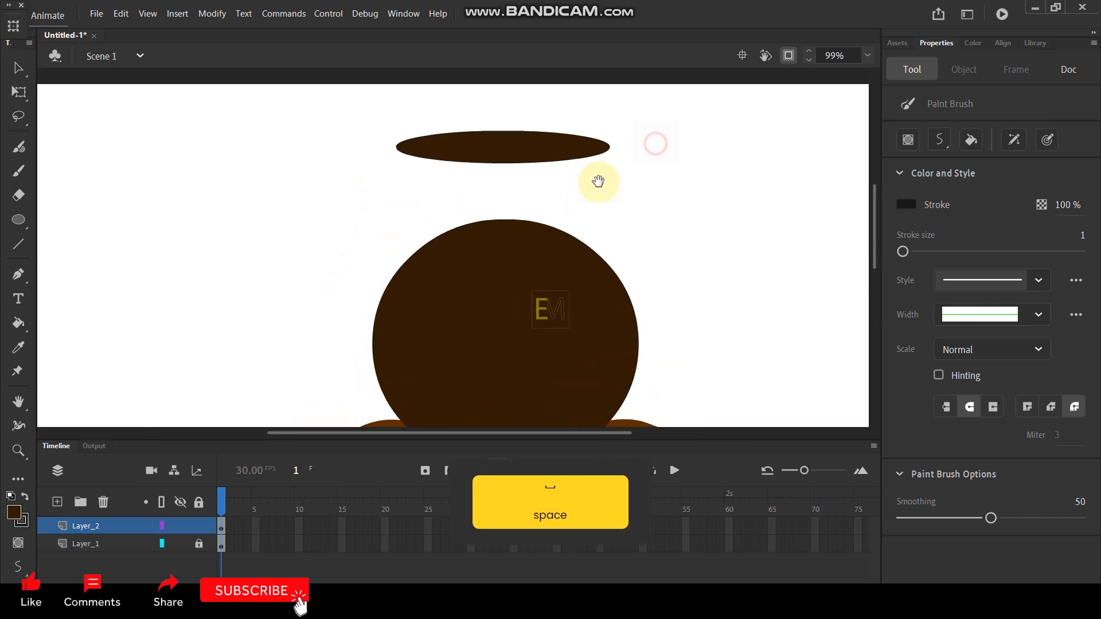
- Lower the rim oval toward the round pot body, to about X 535.1, Y 106.65
{"action": "left_click", "coordinate": [18, 68]}
{"action": "left_click", "coordinate": [472, 141]}
{"action": "left_click_drag", "start_coordinate": [518, 147], "coordinate": [525, 175]}
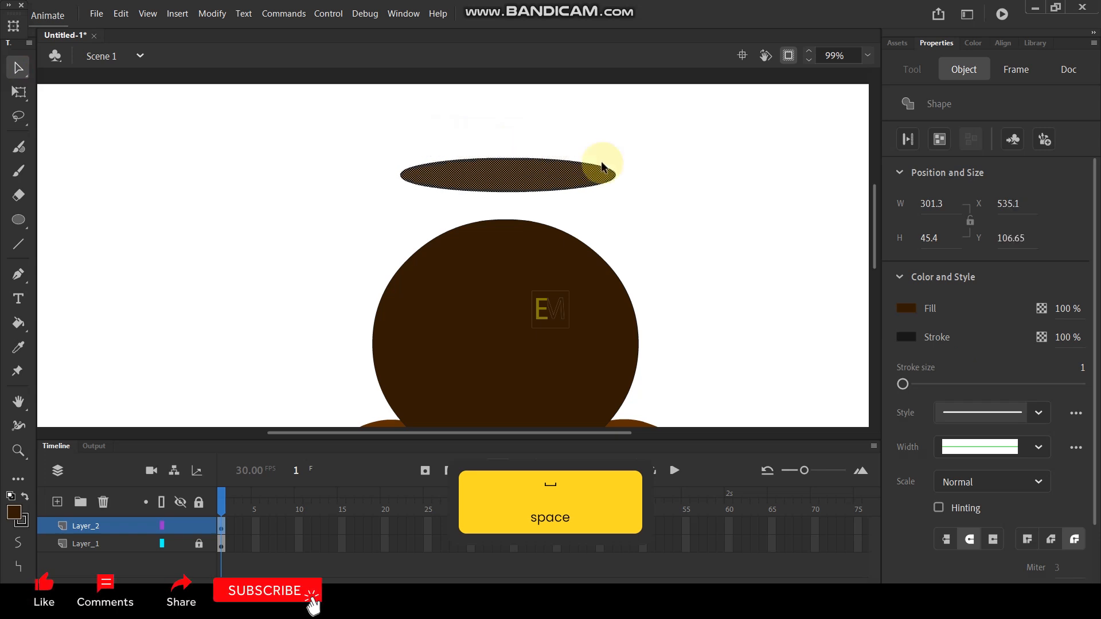
{"action": "left_click", "coordinate": [639, 190]}
- Draw the pot's two inward-curving neck sides from the rim to the round body, redrawing the left side after undoing rough strokes
{"action": "key", "text": "y"}
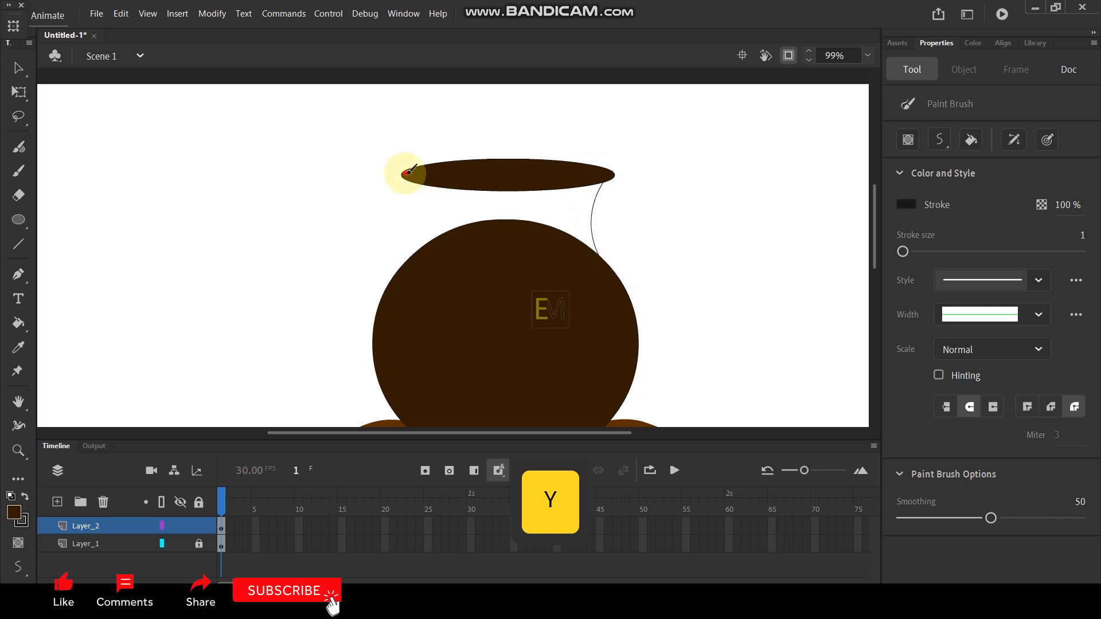
{"action": "left_click_drag", "start_coordinate": [408, 172], "coordinate": [420, 223]}
{"action": "left_click_drag", "start_coordinate": [411, 274], "coordinate": [413, 279]}
{"action": "scroll", "coordinate": [501, 256], "scroll_direction": "up", "scroll_amount": 2, "text": "ctrl"}
{"action": "key", "text": "ctrl+z"}
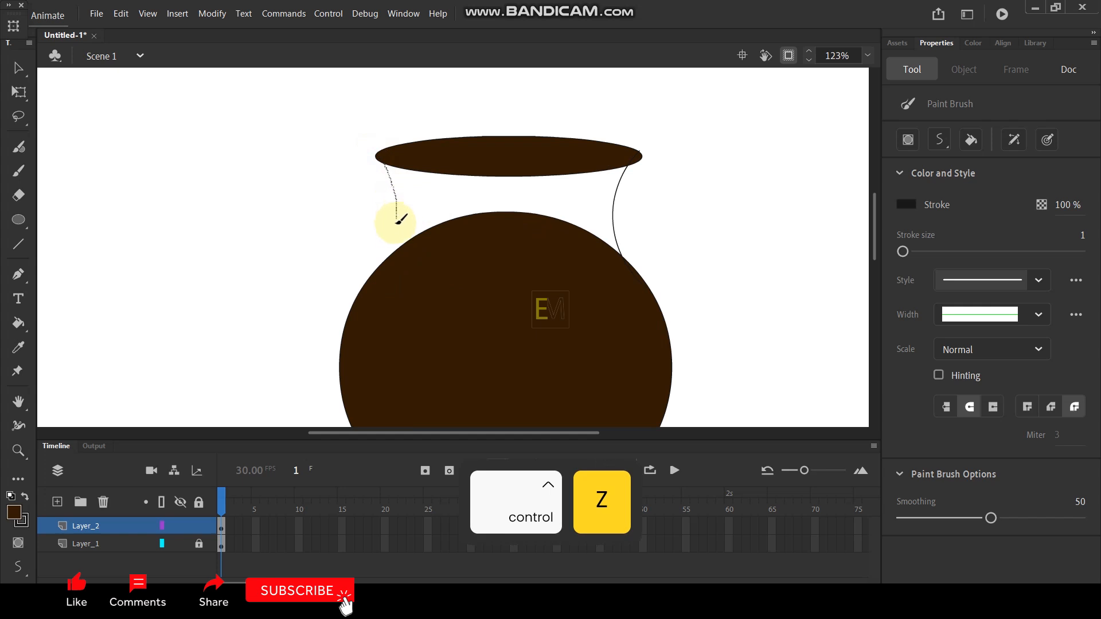
{"action": "left_click_drag", "start_coordinate": [370, 285], "coordinate": [371, 290]}
{"action": "scroll", "coordinate": [578, 218], "scroll_direction": "down", "scroll_amount": 3, "text": "ctrl"}
{"action": "key", "text": "ctrl+z"}
{"action": "scroll", "coordinate": [605, 238], "scroll_direction": "up", "scroll_amount": 2, "text": "ctrl"}
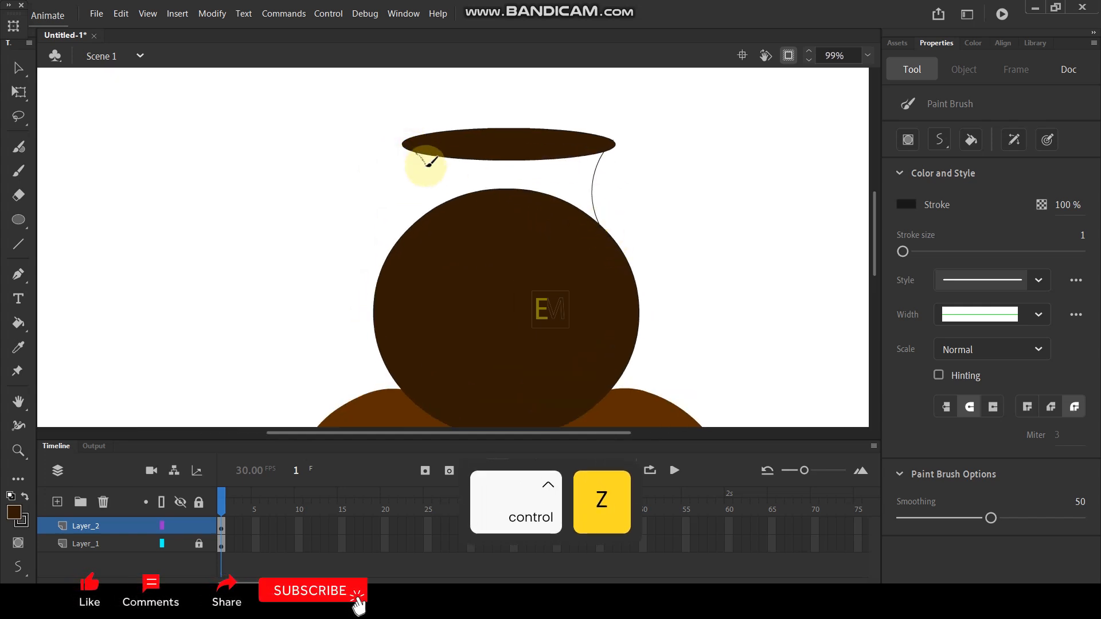
{"action": "left_click_drag", "start_coordinate": [408, 237], "coordinate": [409, 236]}
{"action": "scroll", "coordinate": [516, 172], "scroll_direction": "down", "scroll_amount": 4, "text": "ctrl"}
{"action": "scroll", "coordinate": [523, 178], "scroll_direction": "up", "scroll_amount": 4, "text": "ctrl"}
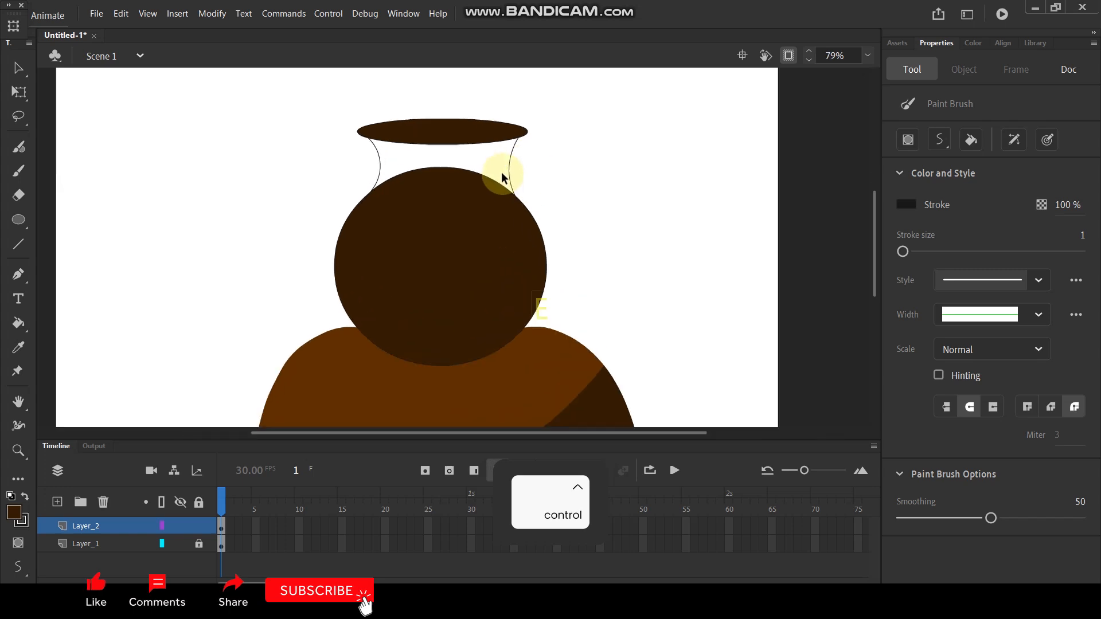
- Sample the rim's dark brown and fill the open neck area between the rim and the round body
{"action": "key", "text": "i"}
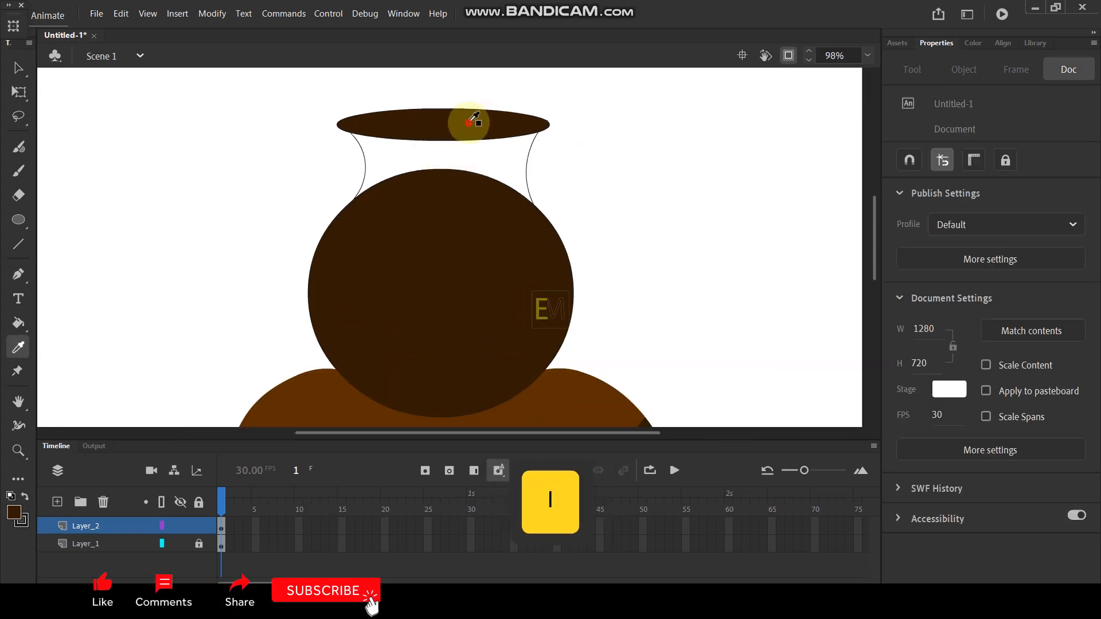
{"action": "left_click", "coordinate": [467, 122]}
{"action": "left_click", "coordinate": [493, 171]}
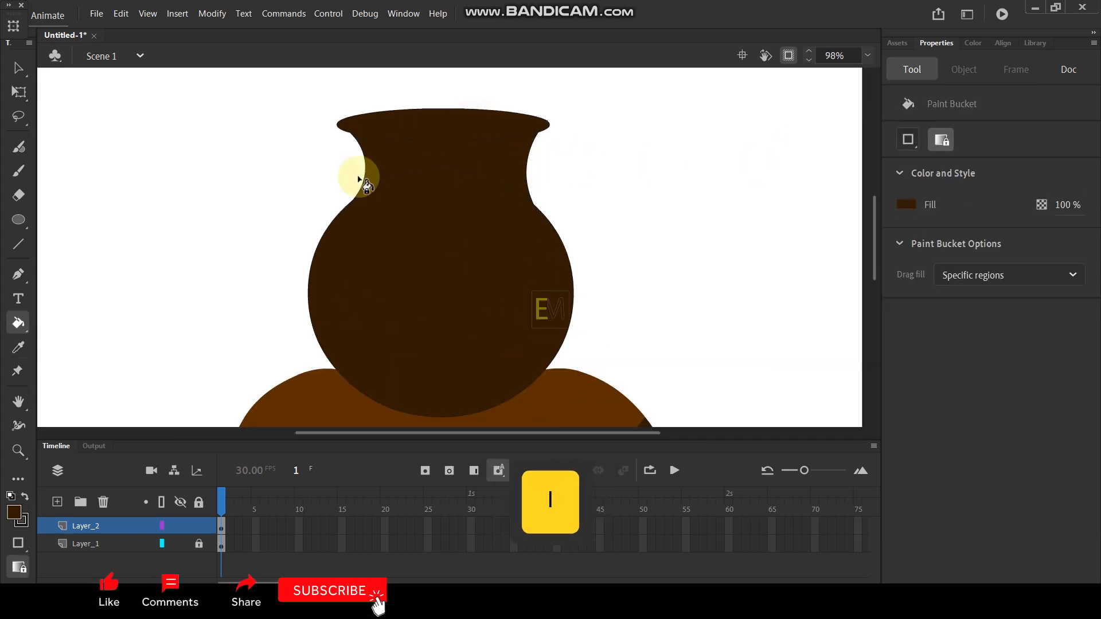
{"action": "left_click", "coordinate": [17, 66]}
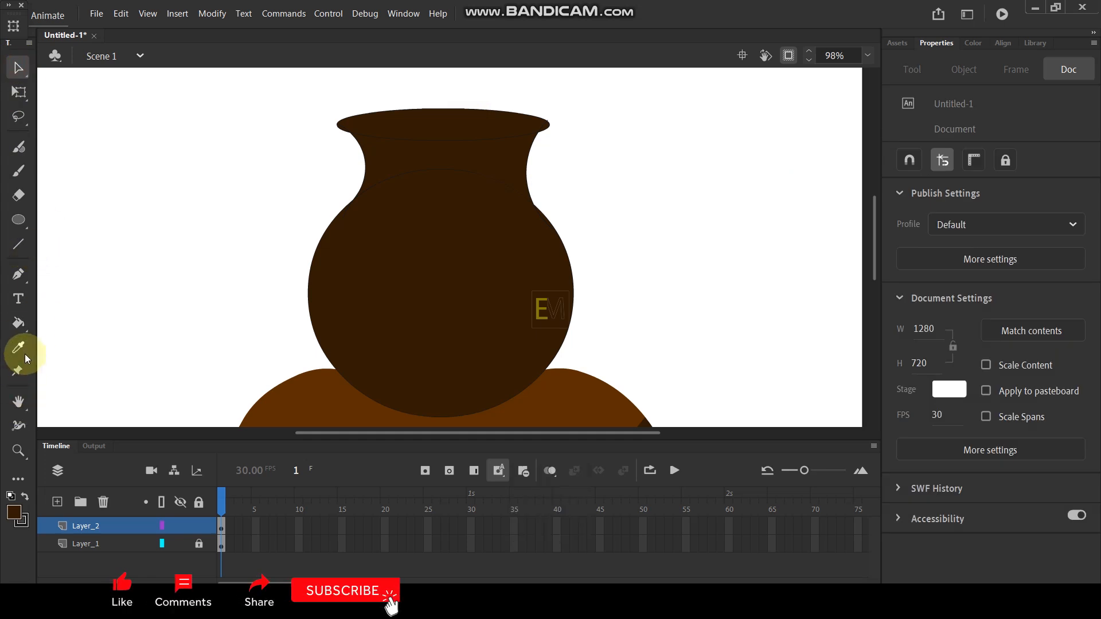
- Draw a curved shading line diagonally across the pot body and a smaller flat oval inside the rim
{"action": "key", "text": "y"}
{"action": "mouse_move", "coordinate": [295, 303]}
{"action": "left_mouse_down"}
{"action": "mouse_move", "coordinate": [353, 304]}
{"action": "mouse_move", "coordinate": [446, 278]}
{"action": "mouse_move", "coordinate": [558, 213]}
{"action": "left_mouse_up"}
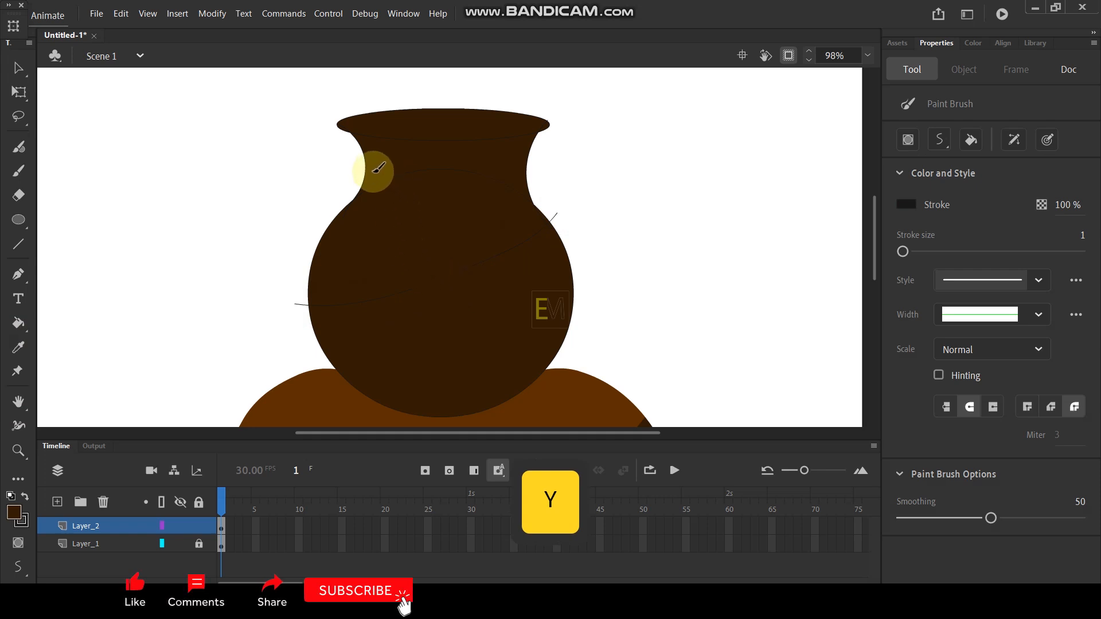
{"action": "left_click", "coordinate": [19, 220]}
{"action": "scroll", "coordinate": [460, 91], "scroll_direction": "up", "scroll_amount": 3}
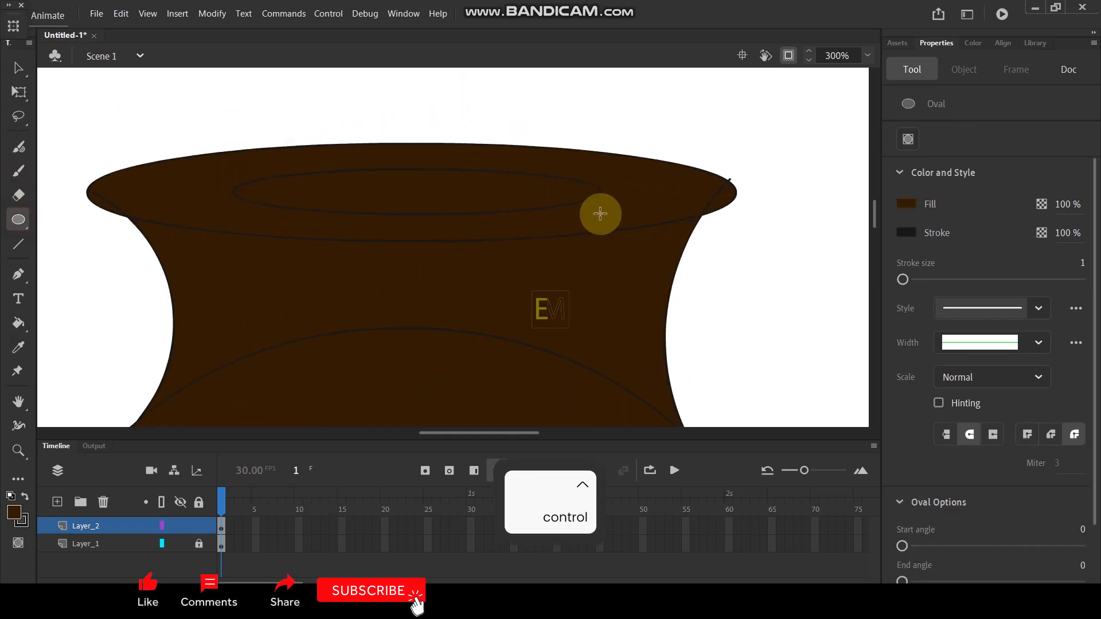
{"action": "scroll", "coordinate": [600, 212], "scroll_direction": "down", "scroll_amount": 4}
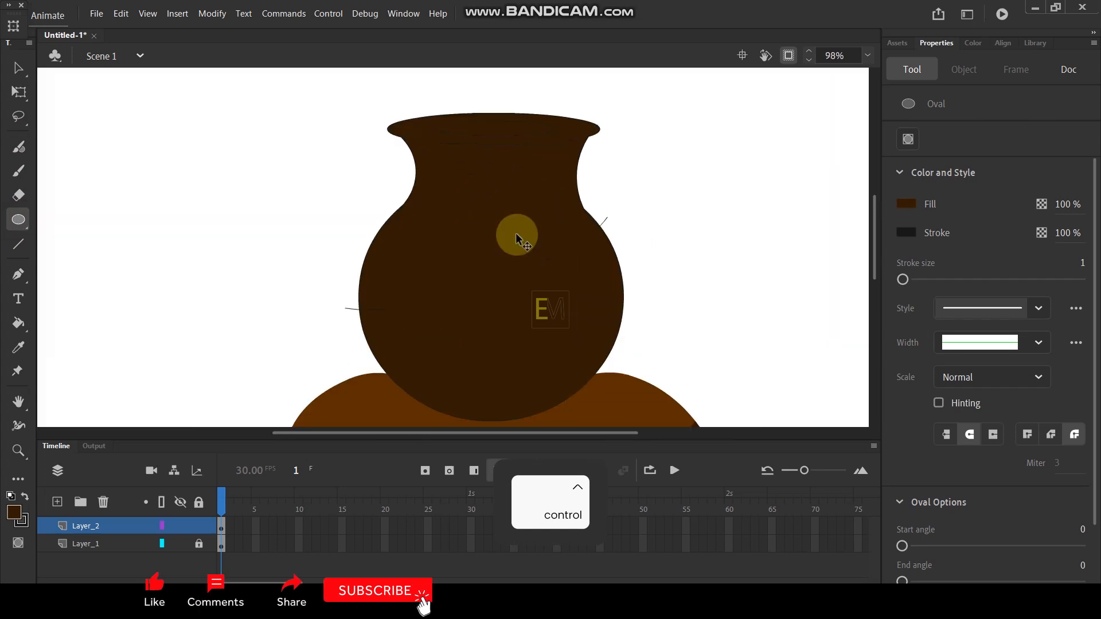
{"action": "key", "text": "u"}
- Sample the base's lighter brown and fill the pot's neck and the body area above the shading line with it
{"action": "scroll", "coordinate": [522, 252], "scroll_direction": "down", "scroll_amount": 2}
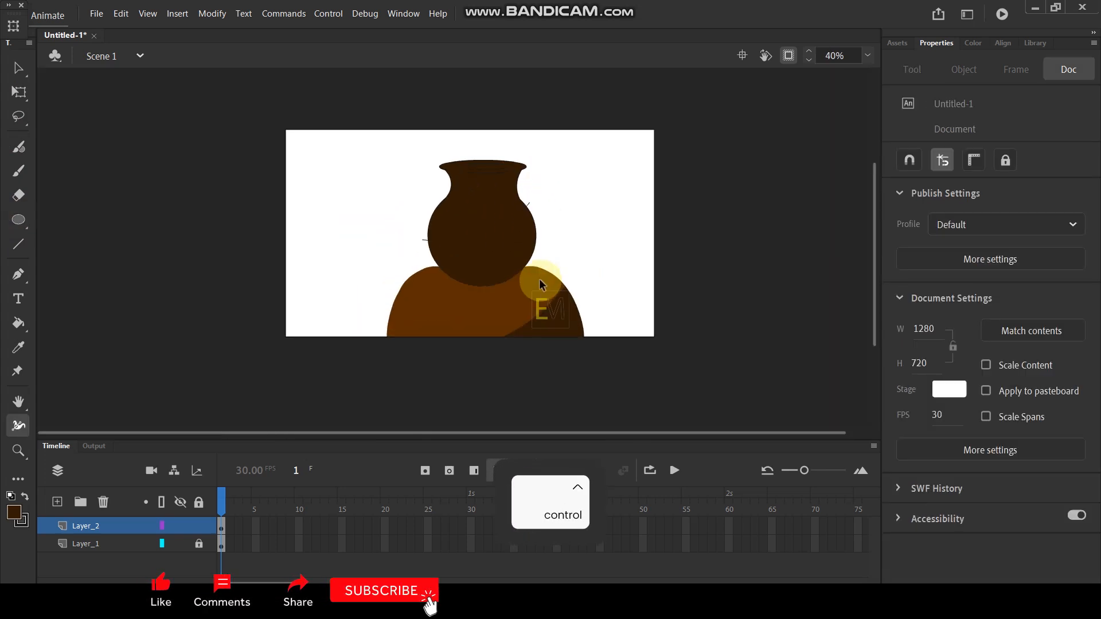
{"action": "scroll", "coordinate": [539, 278], "scroll_direction": "up", "scroll_amount": 1}
{"action": "scroll", "coordinate": [479, 253], "scroll_direction": "up", "scroll_amount": 1}
{"action": "key", "text": "i"}
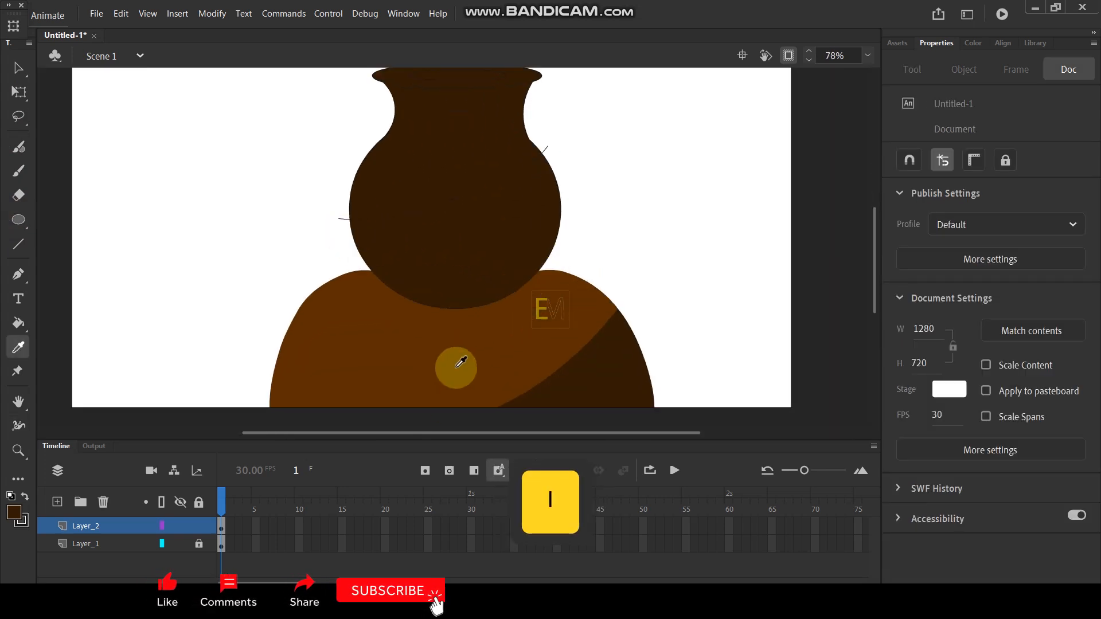
{"action": "left_click", "coordinate": [455, 366]}
{"action": "left_click", "coordinate": [436, 118]}
{"action": "left_click", "coordinate": [455, 106]}
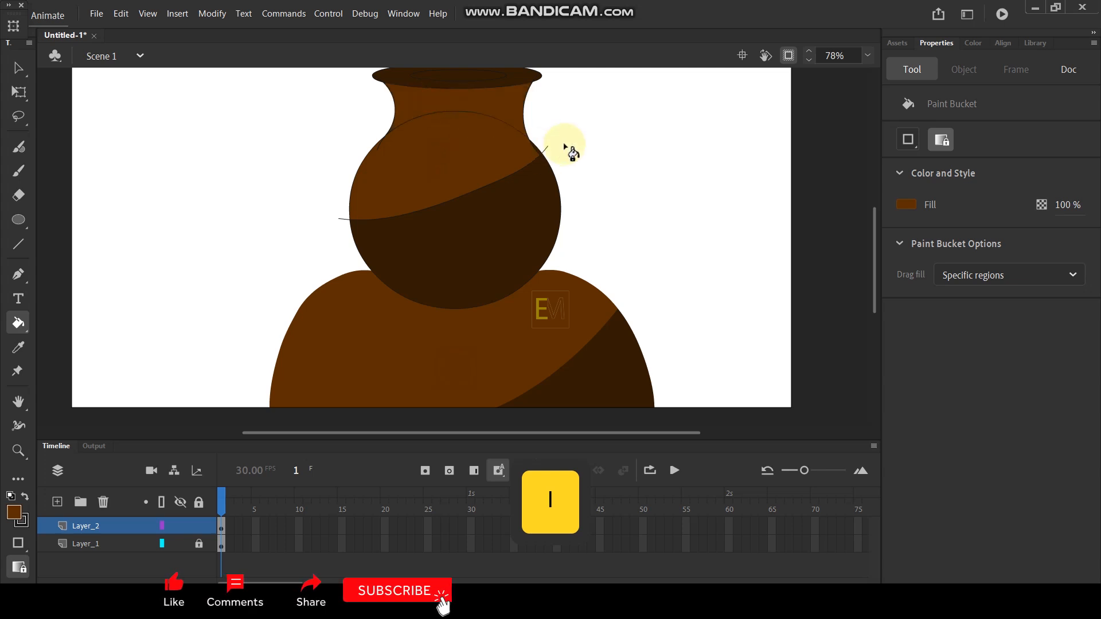
{"action": "scroll", "coordinate": [569, 148], "scroll_direction": "up", "scroll_amount": 3}
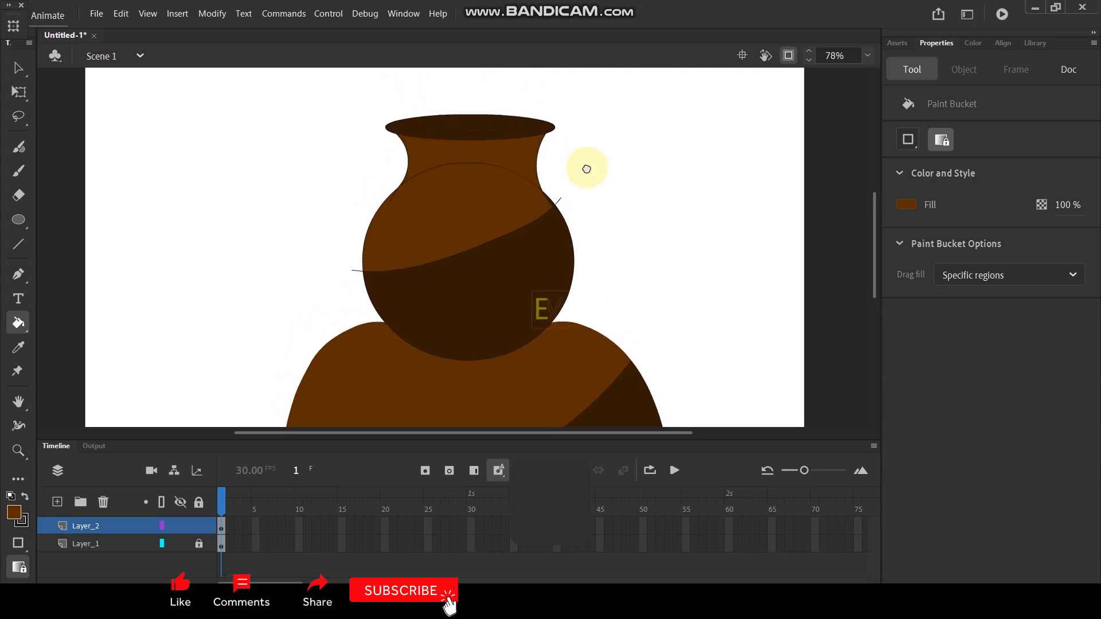
- Set the fill color to brown #472C12 and fill the rim around the inner oval
{"action": "scroll", "coordinate": [479, 127], "scroll_direction": "up", "scroll_amount": 2}
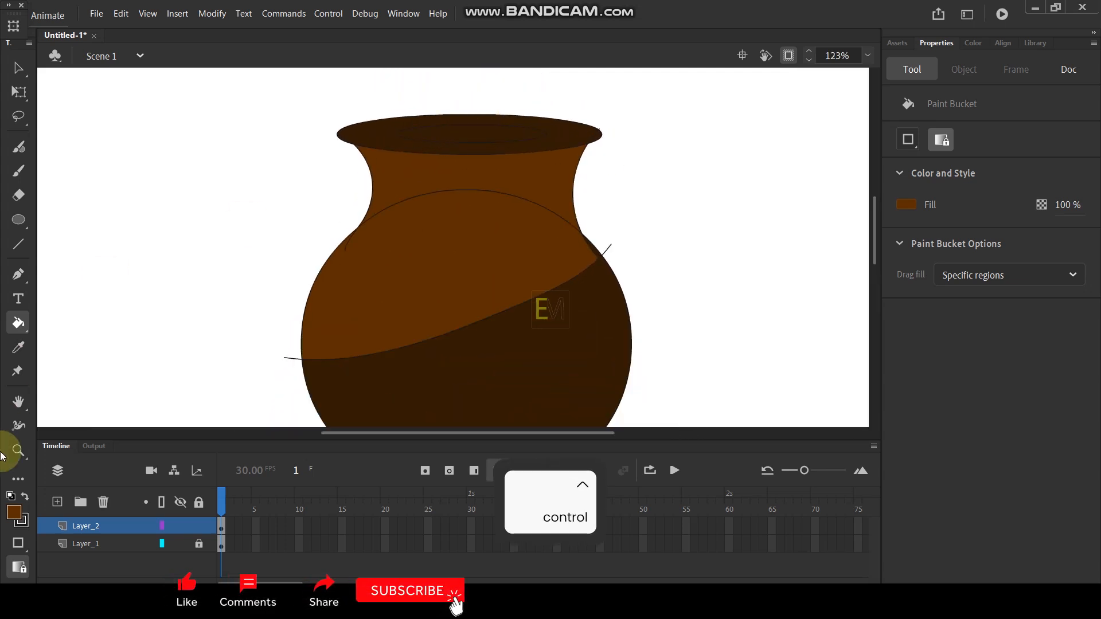
{"action": "left_click", "coordinate": [13, 514]}
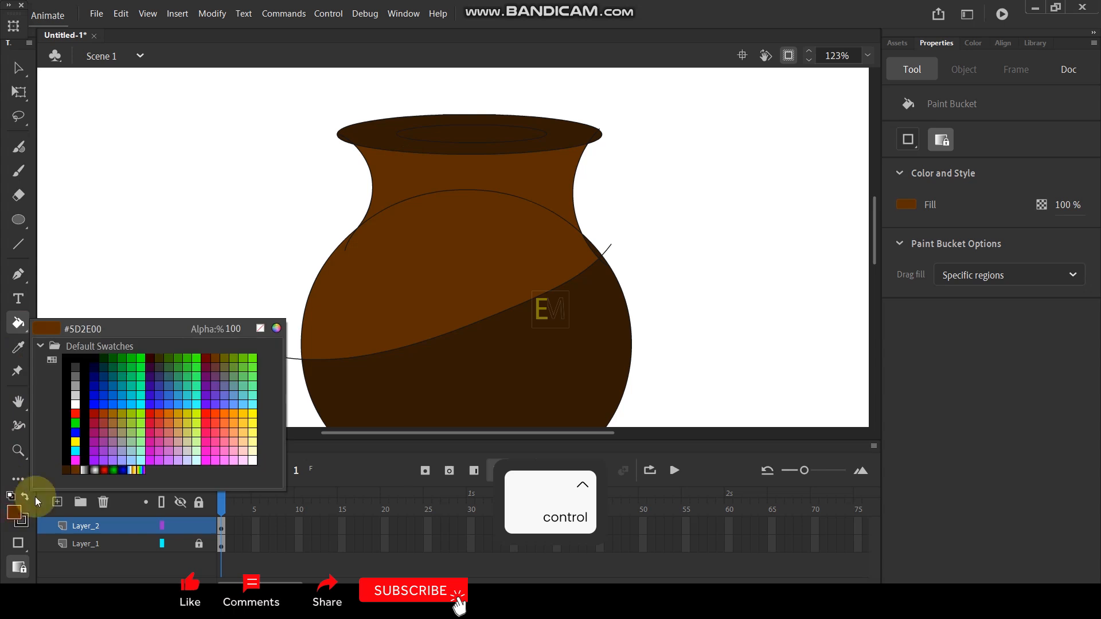
{"action": "left_click", "coordinate": [278, 329]}
{"action": "left_click", "coordinate": [532, 333]}
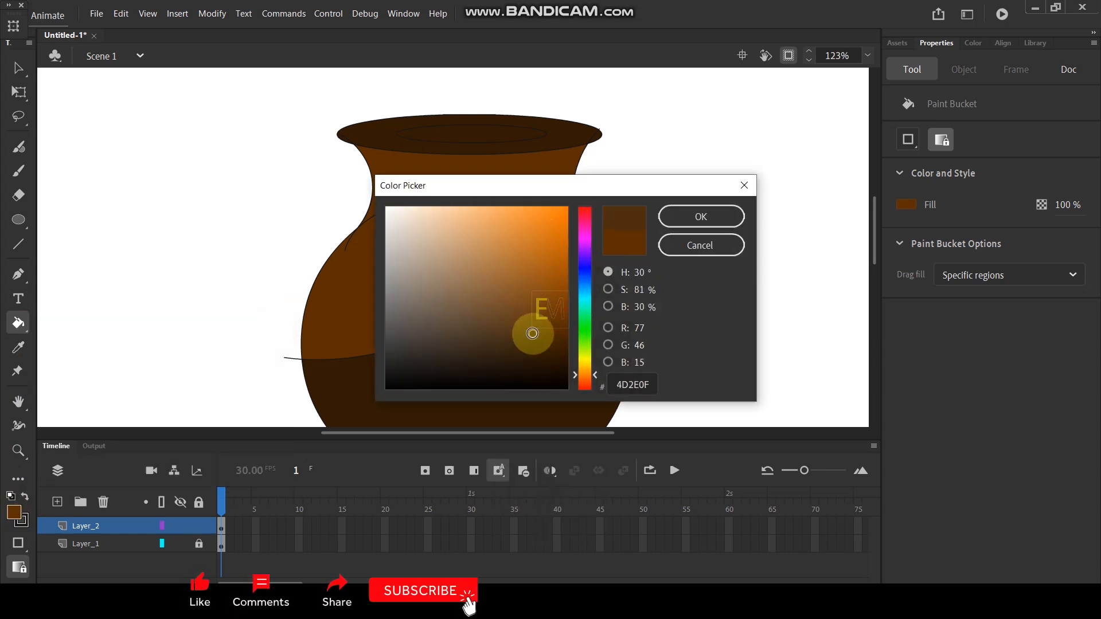
{"action": "left_click", "coordinate": [698, 216]}
{"action": "left_click", "coordinate": [582, 137]}
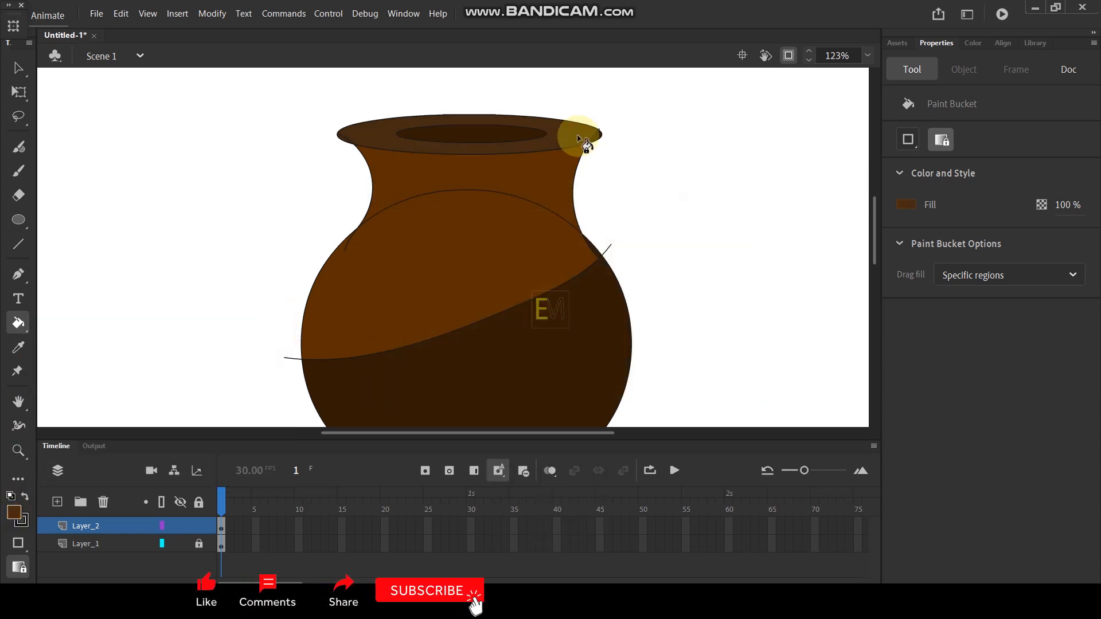
- Fill the inner oval of the rim with black to form the pot's opening
{"action": "left_click", "coordinate": [13, 511]}
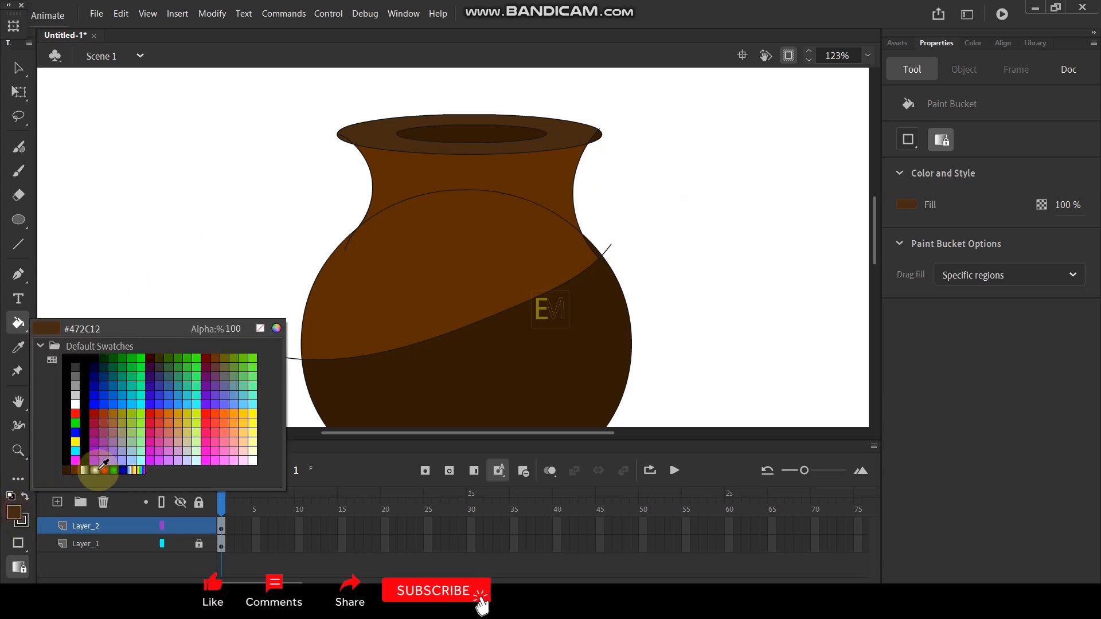
{"action": "left_click", "coordinate": [79, 356]}
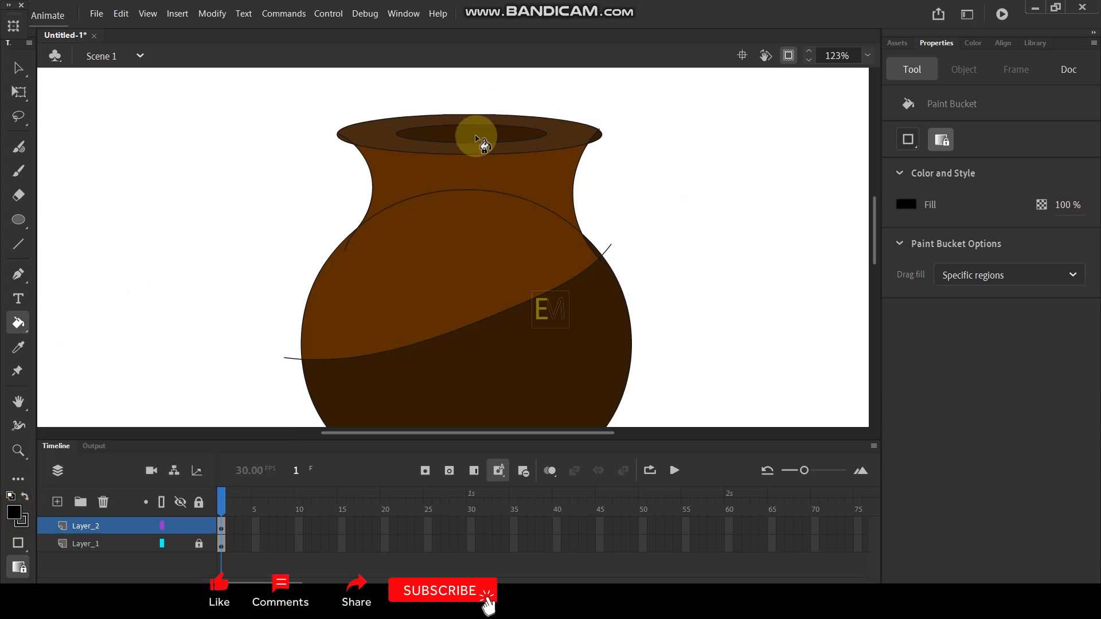
{"action": "left_click", "coordinate": [472, 135]}
- Select and delete all the pot's outline strokes, including the neck, rim and shading lines
{"action": "left_click", "coordinate": [20, 66]}
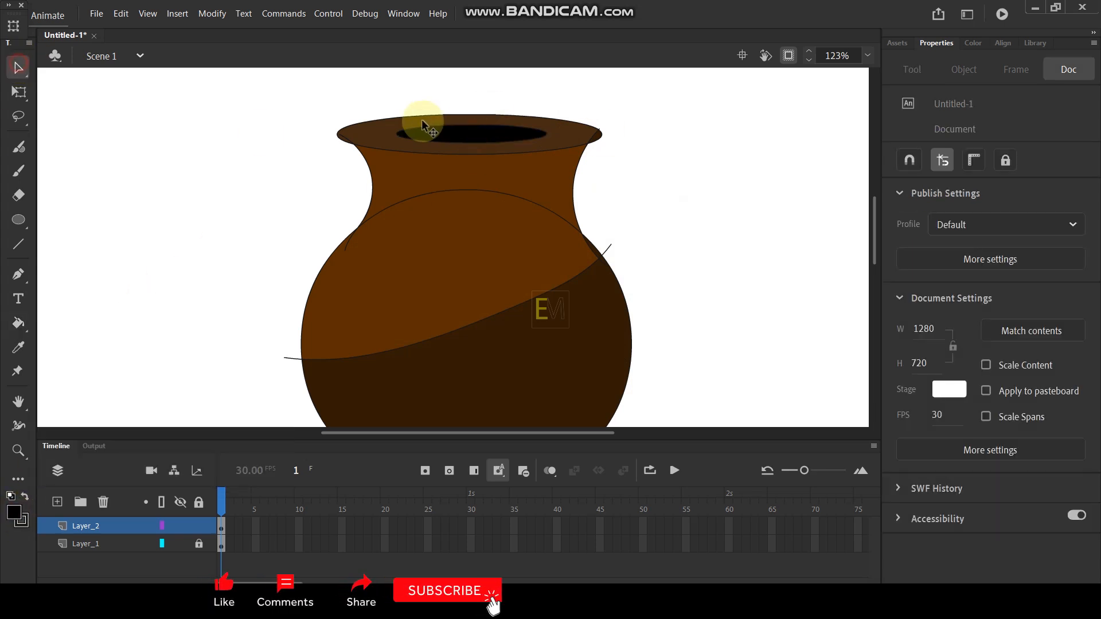
{"action": "double_click", "coordinate": [402, 152]}
{"action": "left_click", "coordinate": [695, 154]}
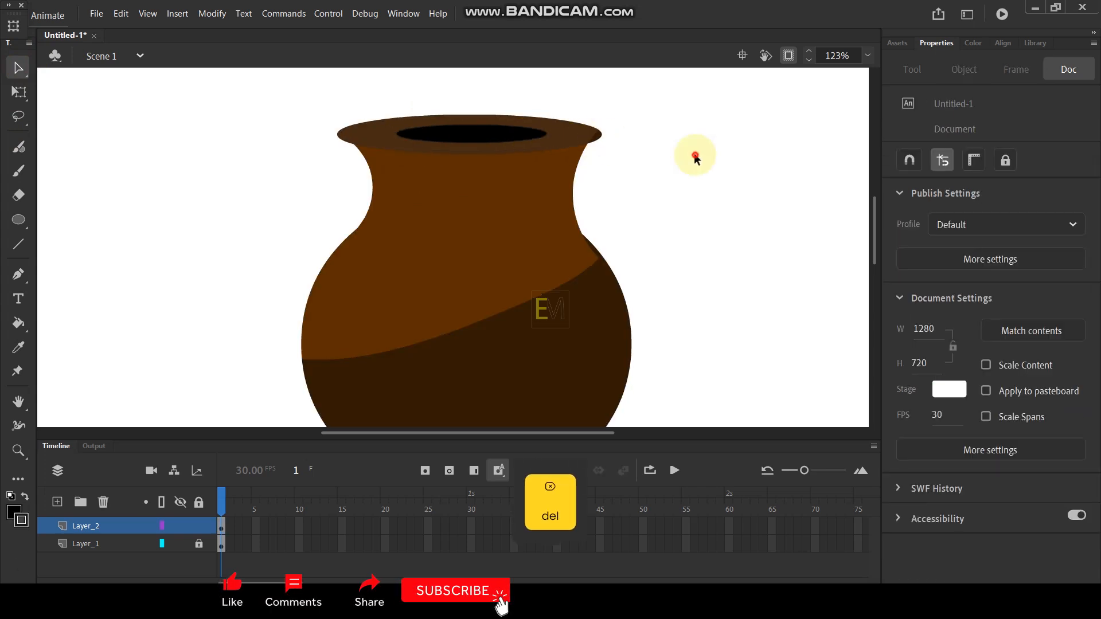
{"action": "scroll", "coordinate": [552, 140], "scroll_direction": "down", "scroll_amount": 5}
{"action": "left_click", "coordinate": [225, 360]}
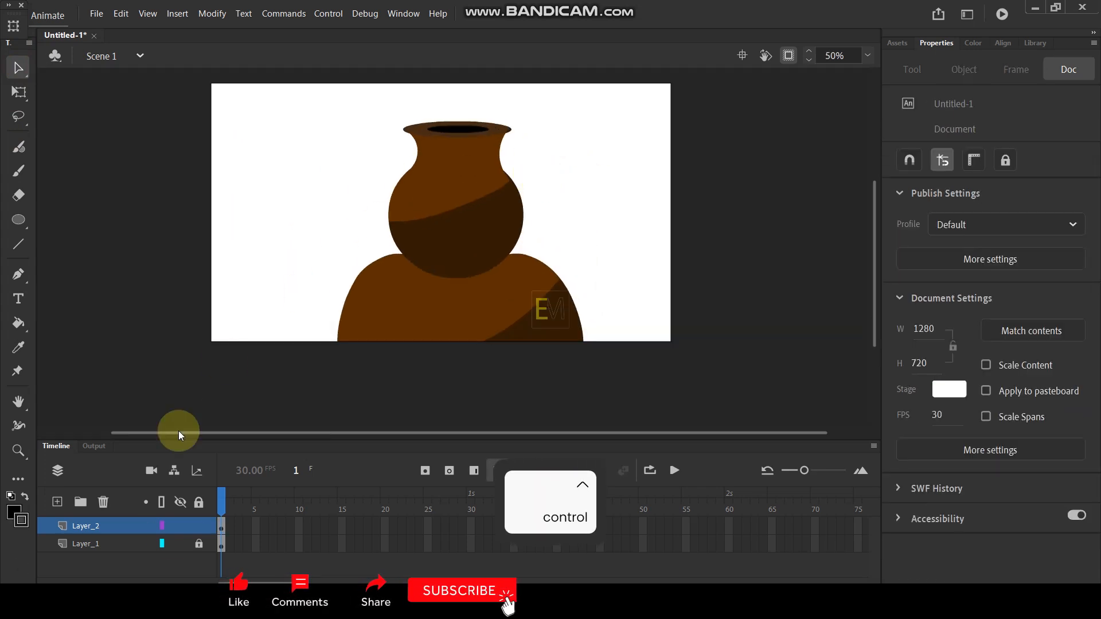
- Select all the pot artwork on Layer_2 and convert it to a graphic symbol
{"action": "left_click", "coordinate": [121, 529]}
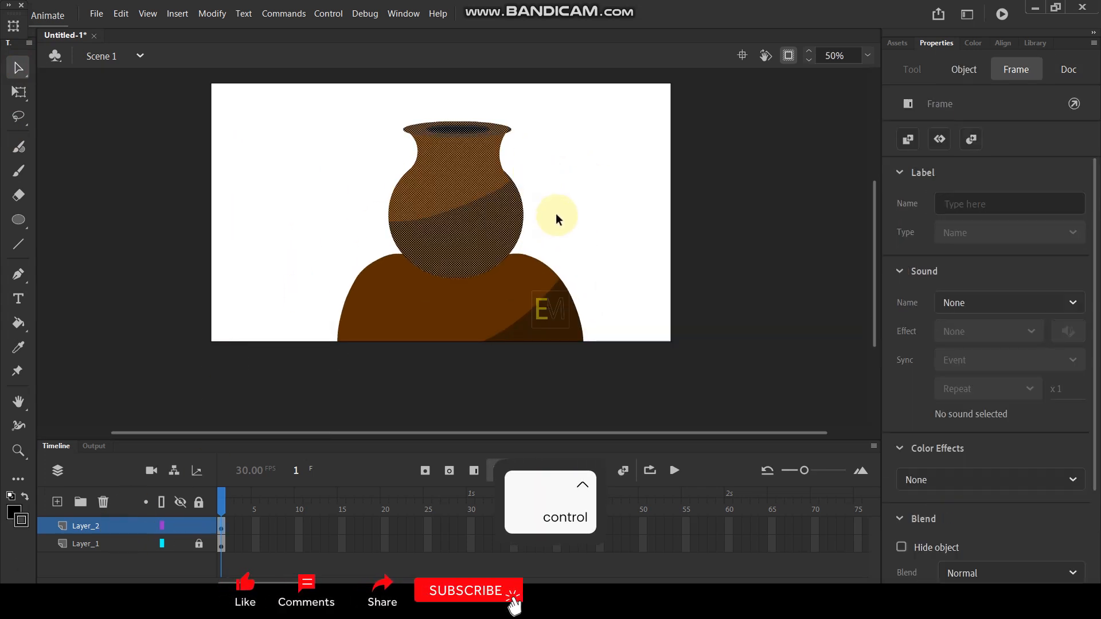
{"action": "key", "text": "F8"}
{"action": "left_click", "coordinate": [646, 56]}
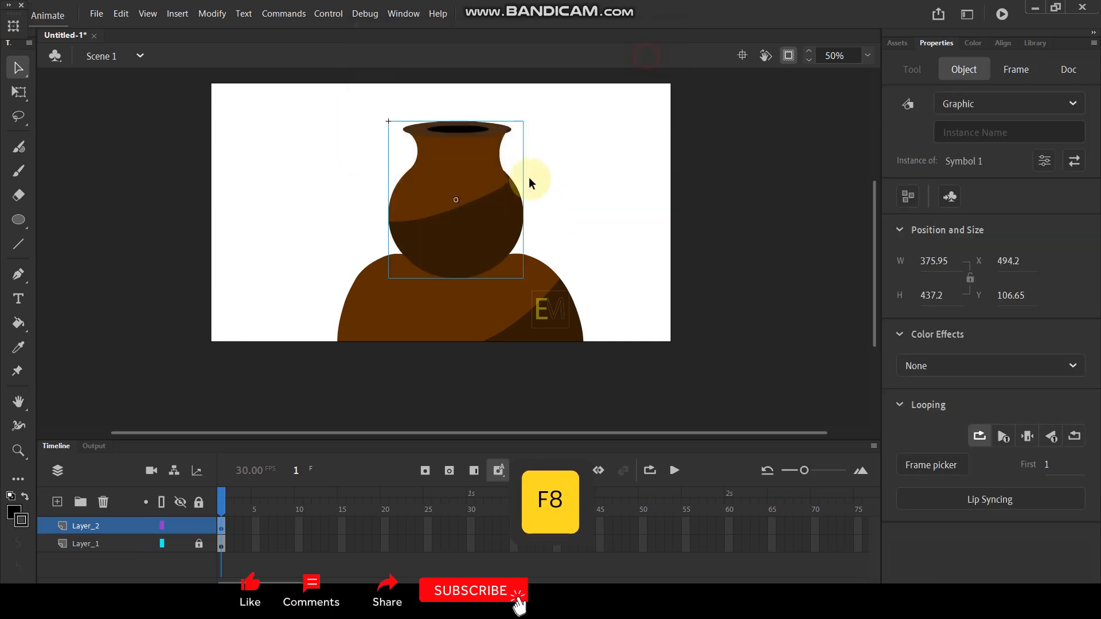
- Change the stage color to dark navy blue in the document settings
{"action": "right_click", "coordinate": [614, 194]}
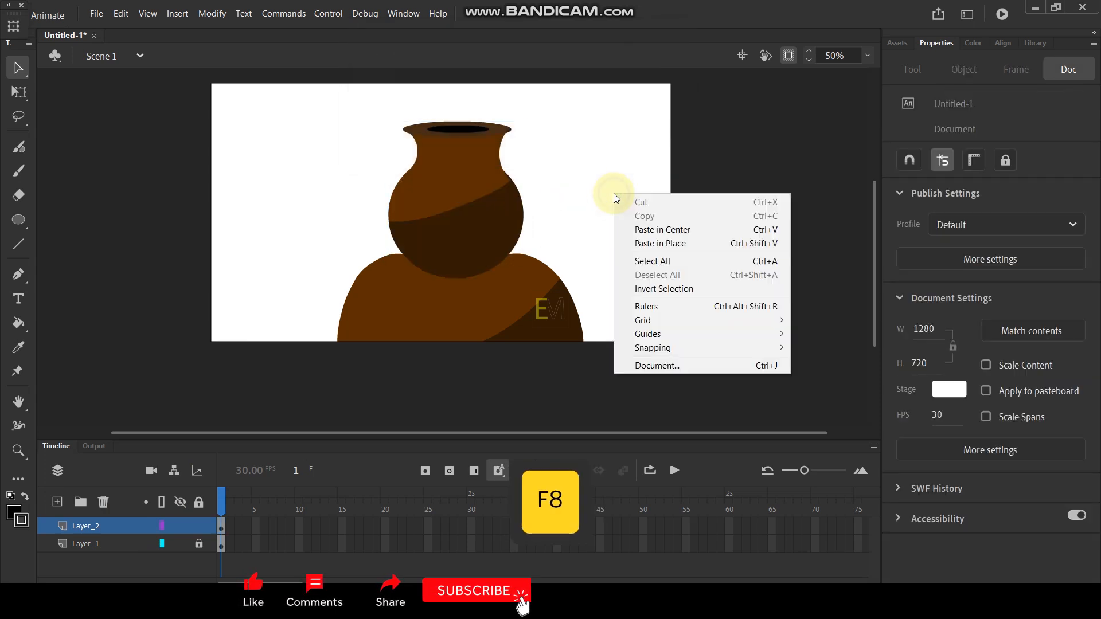
{"action": "left_click", "coordinate": [679, 365]}
{"action": "left_click", "coordinate": [393, 346]}
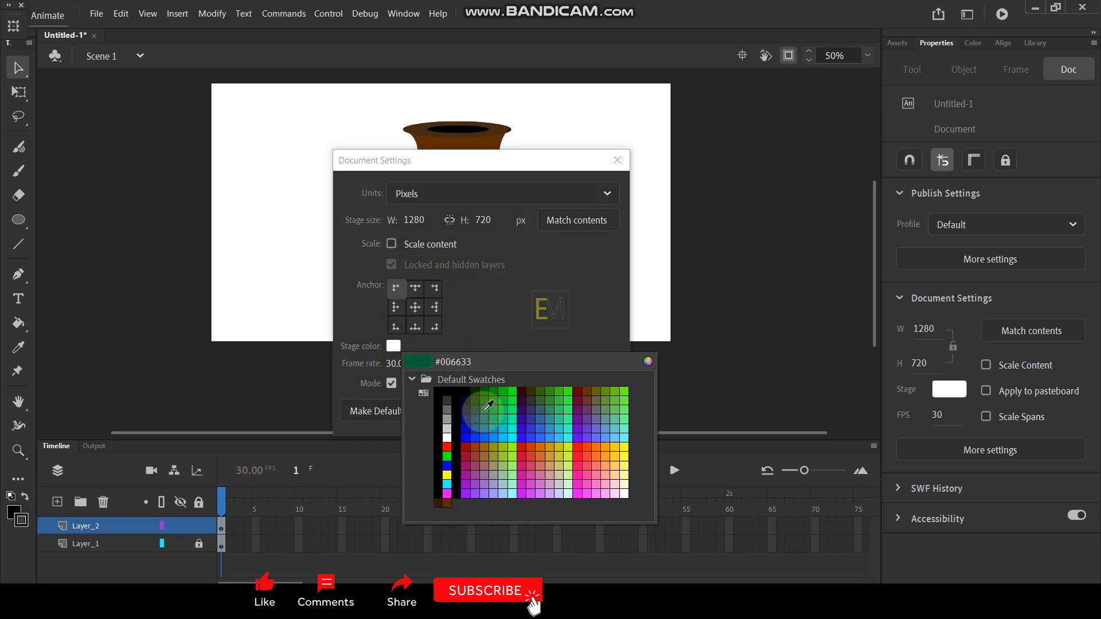
{"action": "left_click", "coordinate": [469, 398]}
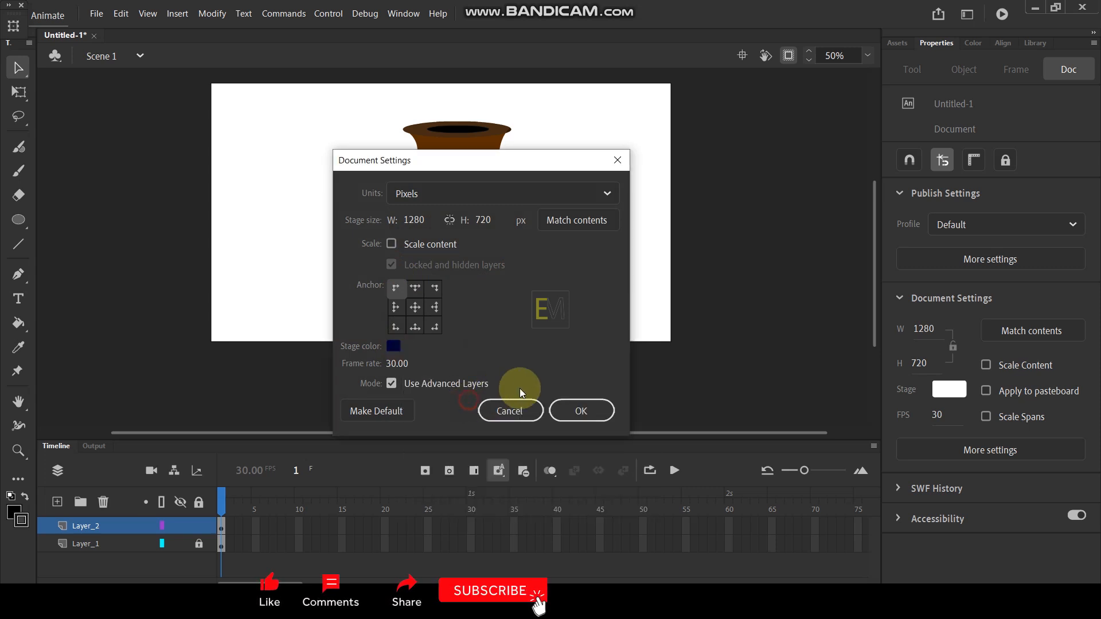
{"action": "left_click", "coordinate": [568, 411]}
- Add a new layer above the pot and lock the pot's Layer_2
{"action": "scroll", "coordinate": [376, 183], "scroll_direction": "up", "scroll_amount": 1, "text": "ctrl"}
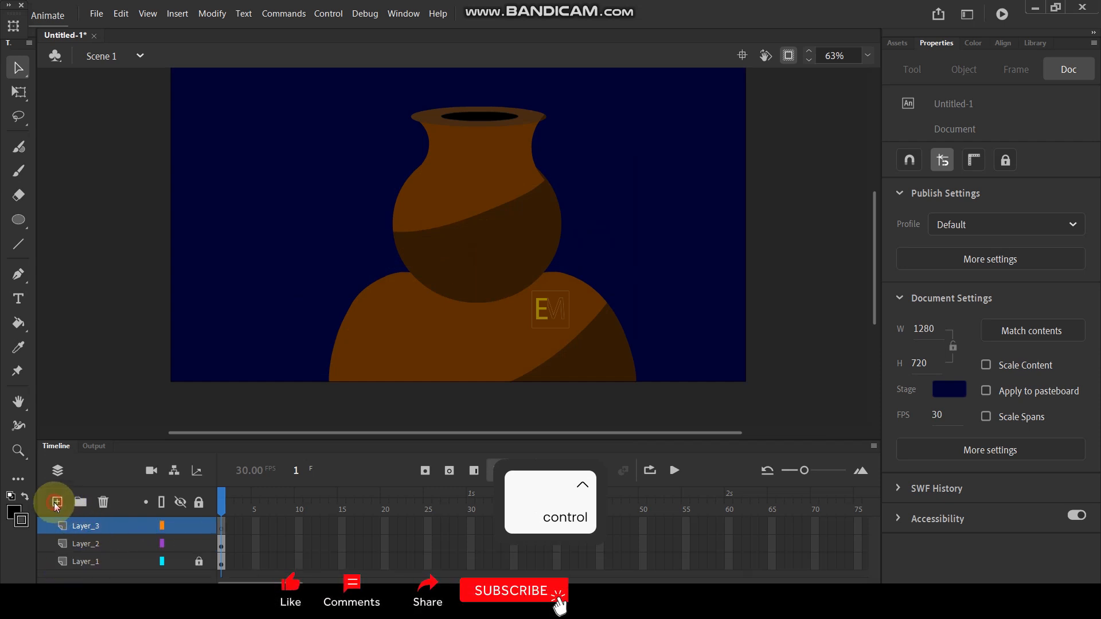
{"action": "scroll", "coordinate": [424, 253], "scroll_direction": "up", "scroll_amount": 3, "text": "ctrl"}
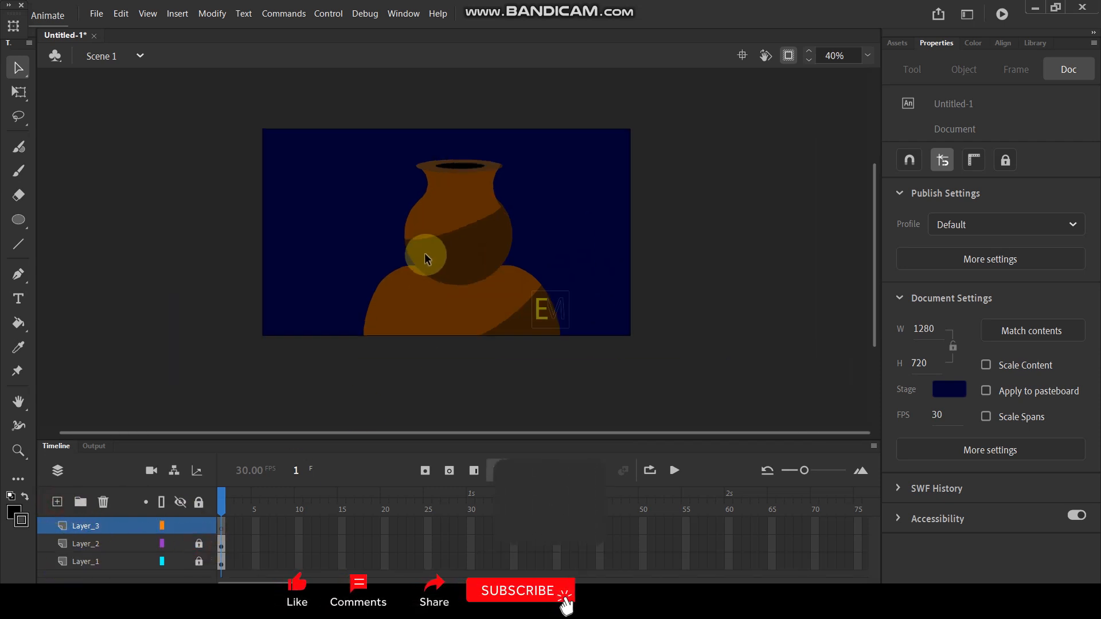
- Draw a closed flame outline with five pointed tips around the pot's round body on Layer_3 using the Paint Brush
{"action": "key", "text": "space"}
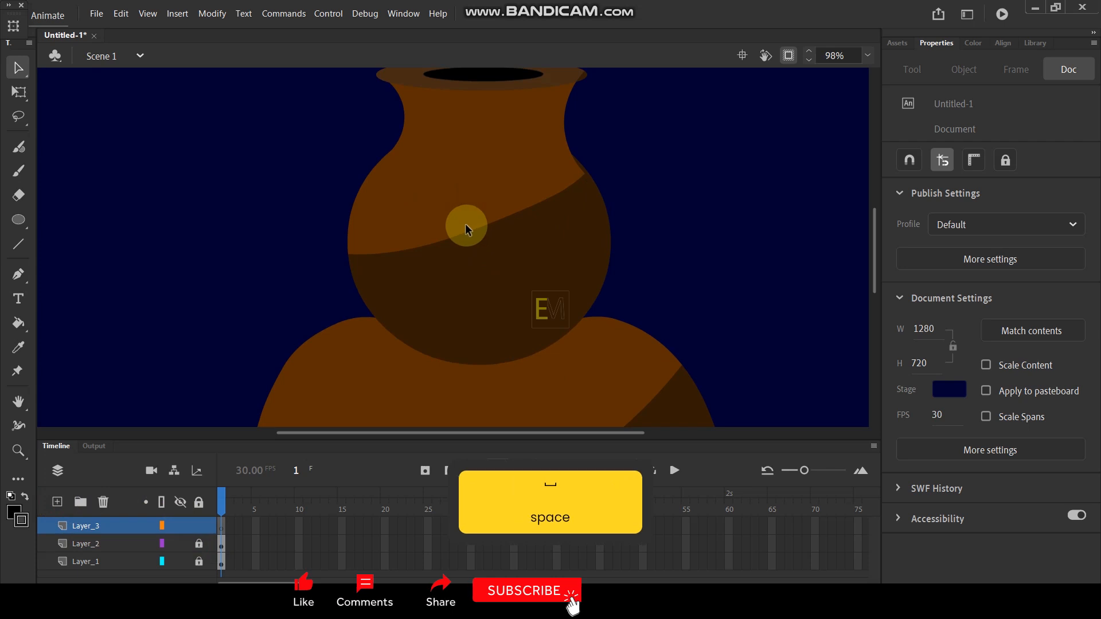
{"action": "key", "text": "y"}
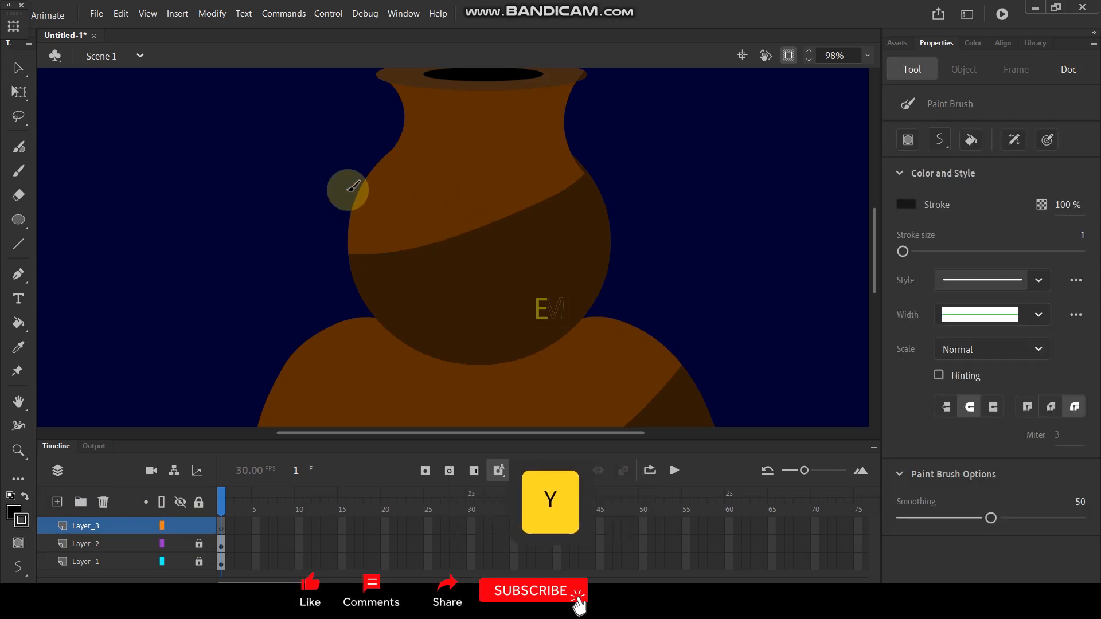
{"action": "mouse_move", "coordinate": [346, 228]}
{"action": "left_mouse_down"}
{"action": "mouse_move", "coordinate": [350, 293]}
{"action": "mouse_move", "coordinate": [385, 336]}
{"action": "mouse_move", "coordinate": [463, 366]}
{"action": "mouse_move", "coordinate": [529, 356]}
{"action": "mouse_move", "coordinate": [574, 329]}
{"action": "mouse_move", "coordinate": [602, 291]}
{"action": "mouse_move", "coordinate": [603, 144]}
{"action": "mouse_move", "coordinate": [572, 216]}
{"action": "mouse_move", "coordinate": [576, 247]}
{"action": "mouse_move", "coordinate": [552, 205]}
{"action": "mouse_move", "coordinate": [543, 152]}
{"action": "mouse_move", "coordinate": [504, 213]}
{"action": "mouse_move", "coordinate": [505, 267]}
{"action": "mouse_move", "coordinate": [486, 221]}
{"action": "mouse_move", "coordinate": [482, 161]}
{"action": "mouse_move", "coordinate": [455, 209]}
{"action": "mouse_move", "coordinate": [461, 272]}
{"action": "left_mouse_up"}
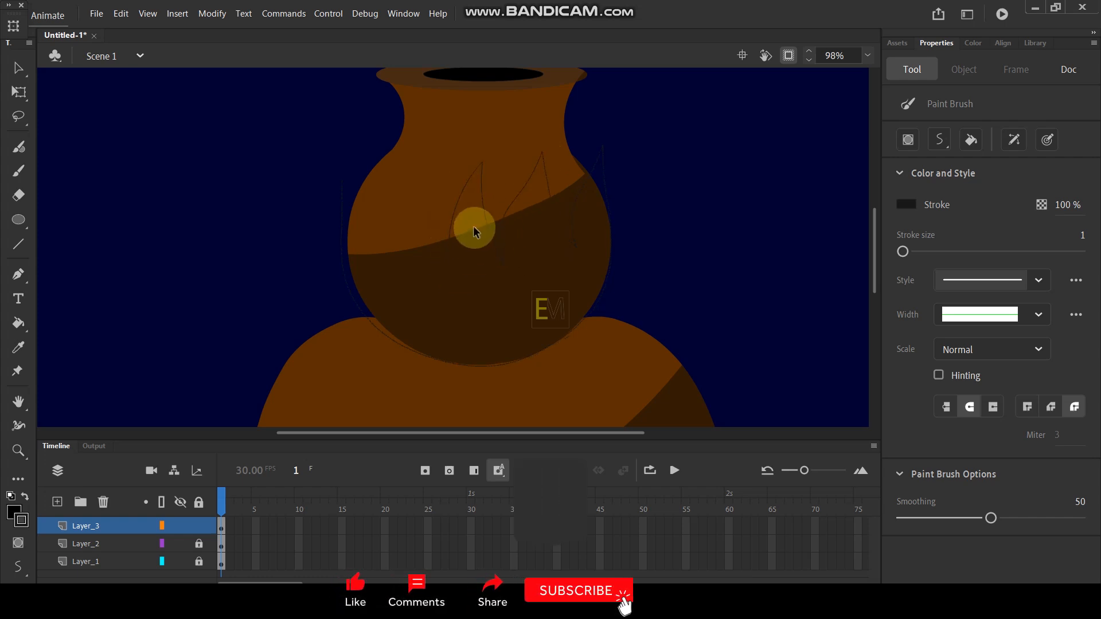
{"action": "scroll", "coordinate": [386, 177], "scroll_direction": "up", "scroll_amount": 2}
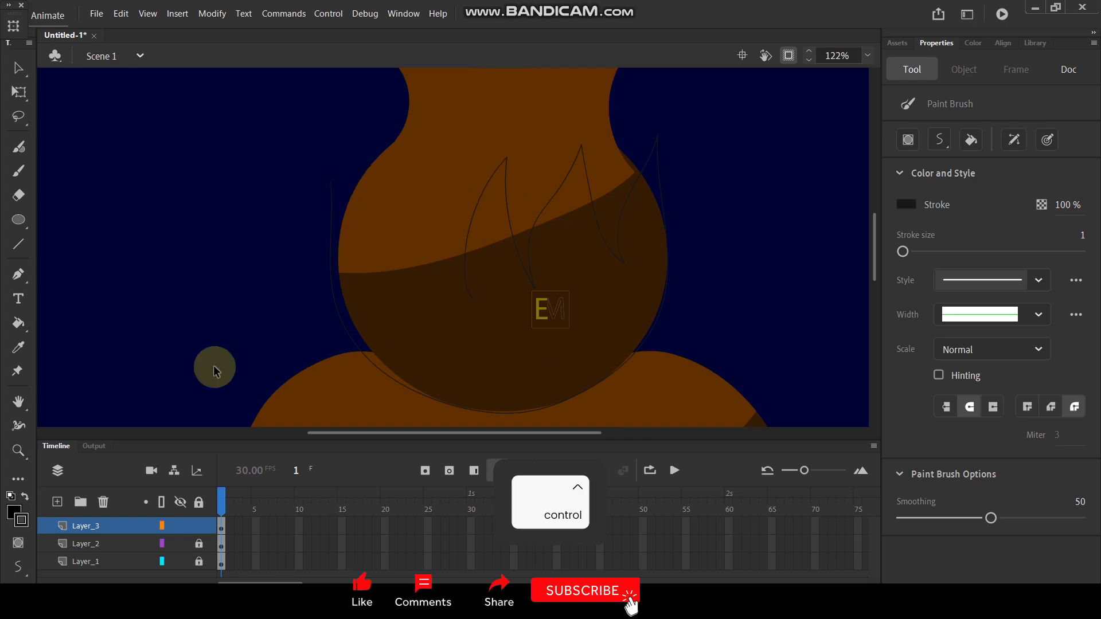
{"action": "left_click", "coordinate": [162, 526]}
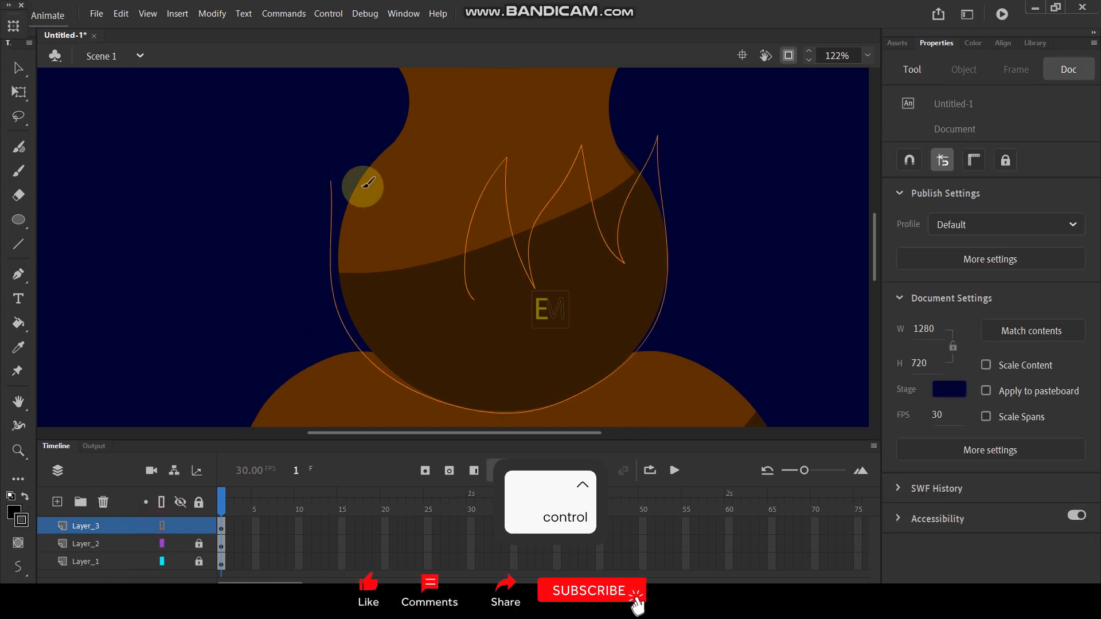
{"action": "mouse_move", "coordinate": [373, 231]}
{"action": "left_mouse_down"}
{"action": "mouse_move", "coordinate": [396, 293]}
{"action": "mouse_move", "coordinate": [411, 243]}
{"action": "mouse_move", "coordinate": [405, 165]}
{"action": "mouse_move", "coordinate": [477, 284]}
{"action": "left_mouse_up"}
{"action": "scroll", "coordinate": [511, 193], "scroll_direction": "down", "scroll_amount": 3}
{"action": "scroll", "coordinate": [511, 192], "scroll_direction": "up", "scroll_amount": 3}
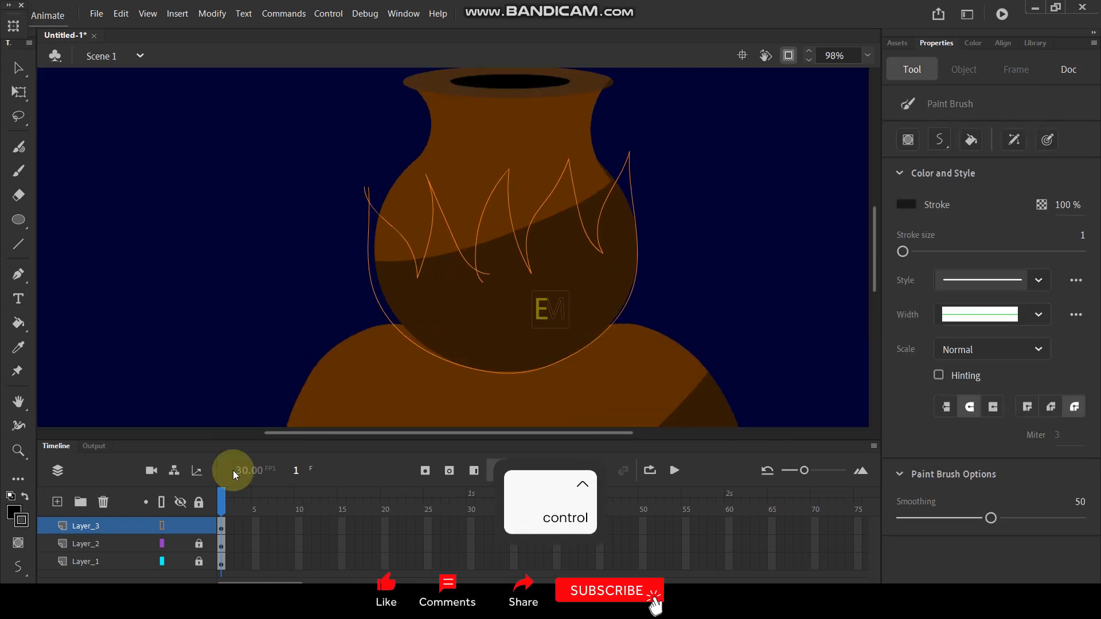
{"action": "left_click", "coordinate": [162, 525]}
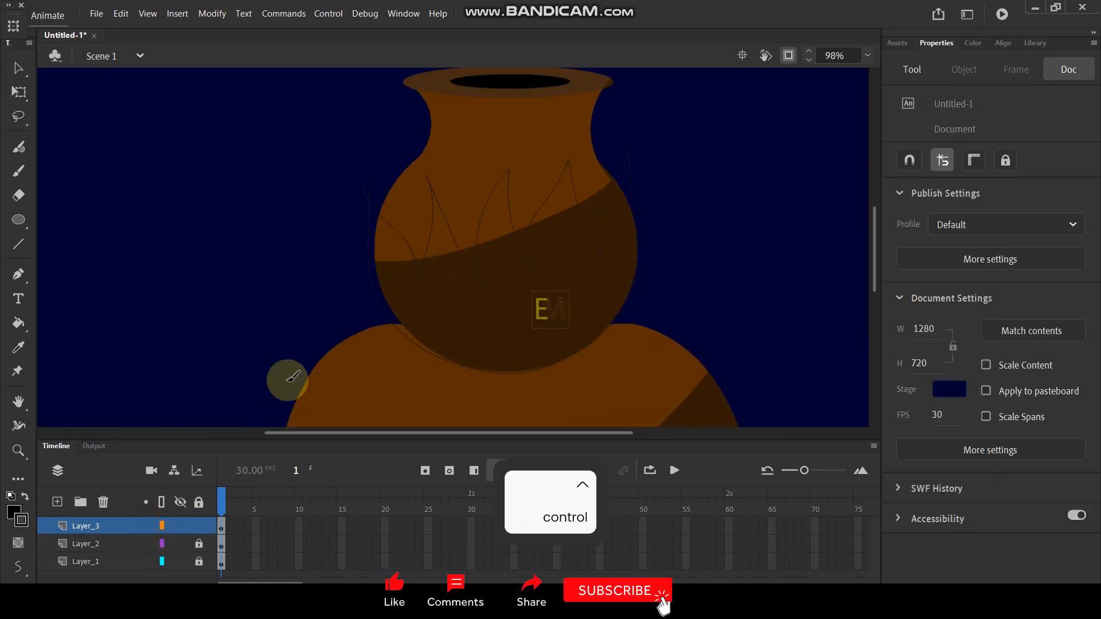
- Fill the flame outline and recolor the fill with the red-to-black radial gradient swatch
{"action": "key", "text": "k"}
{"action": "left_click", "coordinate": [520, 291]}
{"action": "left_click", "coordinate": [17, 67]}
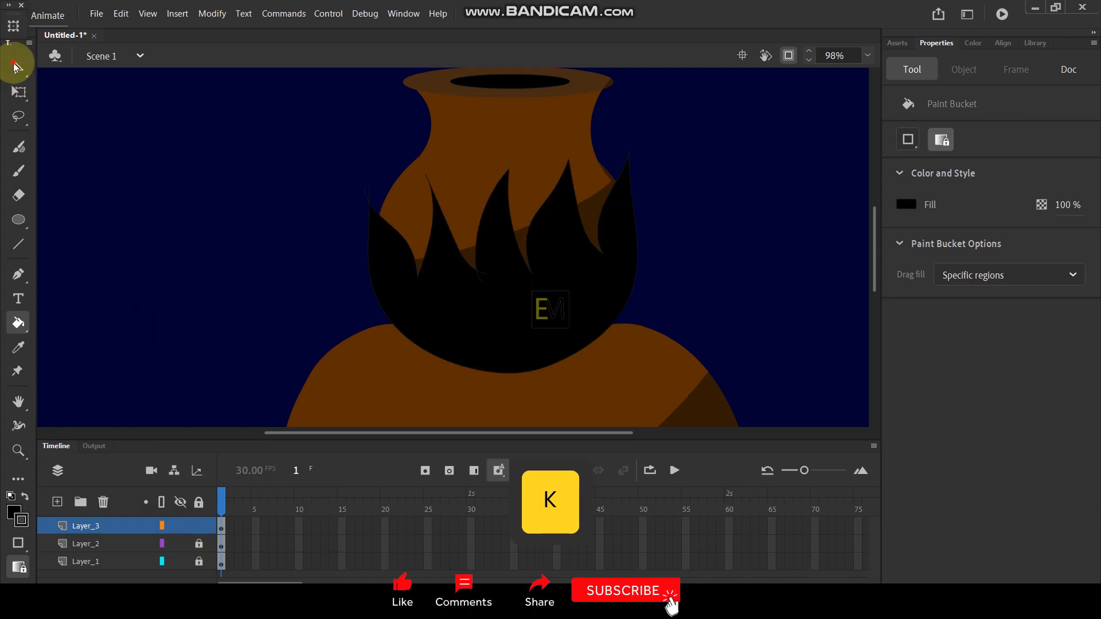
{"action": "left_click", "coordinate": [525, 308]}
{"action": "left_click", "coordinate": [16, 511]}
{"action": "left_click", "coordinate": [112, 462]}
{"action": "left_click", "coordinate": [232, 277]}
{"action": "left_click", "coordinate": [504, 306]}
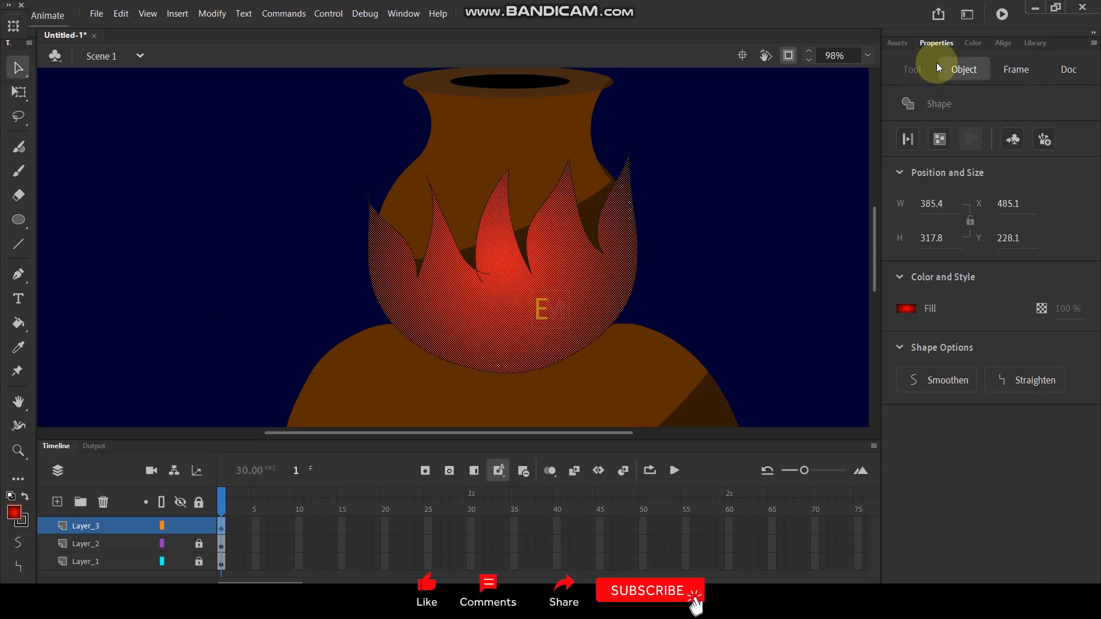
- Change the flame fill to a linear gradient from yellow E4FF00 to dark orange-brown 802502
{"action": "left_click", "coordinate": [968, 46]}
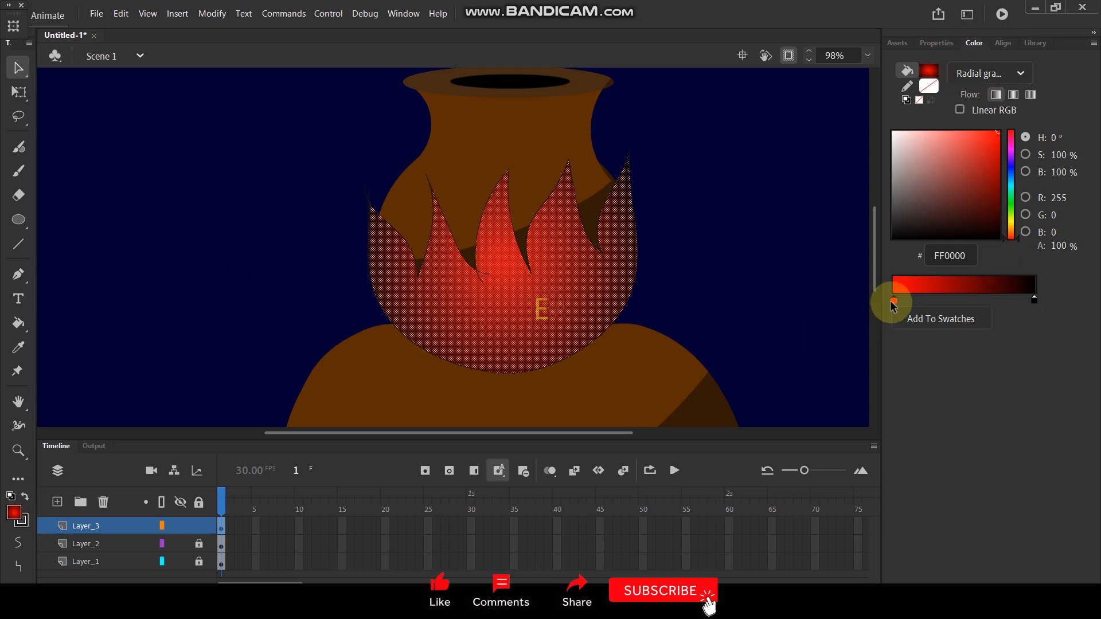
{"action": "left_click", "coordinate": [1021, 70]}
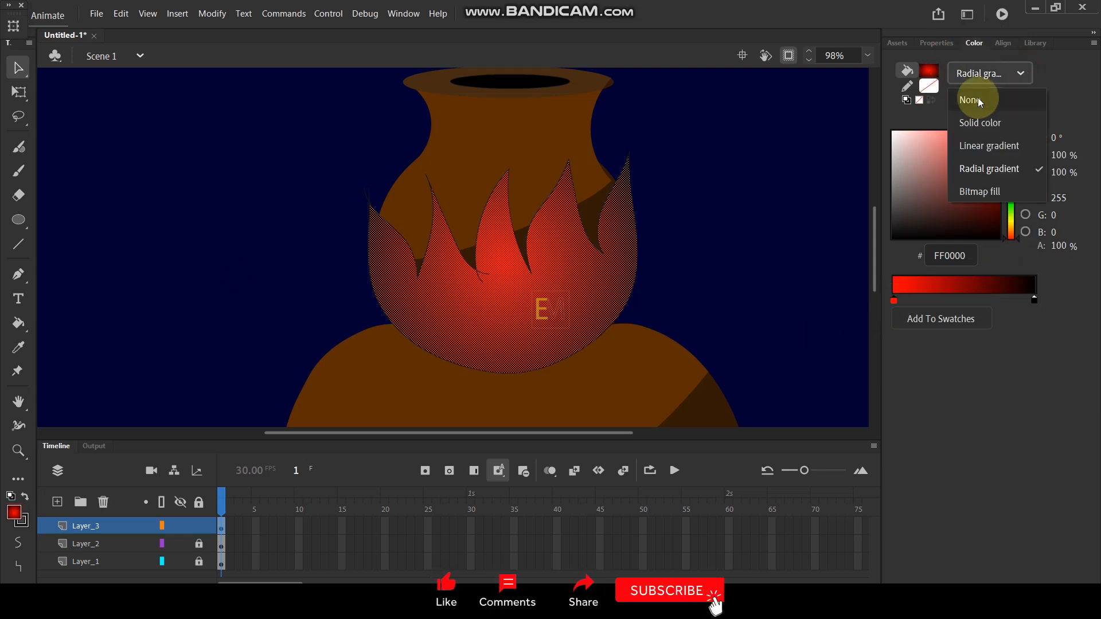
{"action": "left_click", "coordinate": [988, 149]}
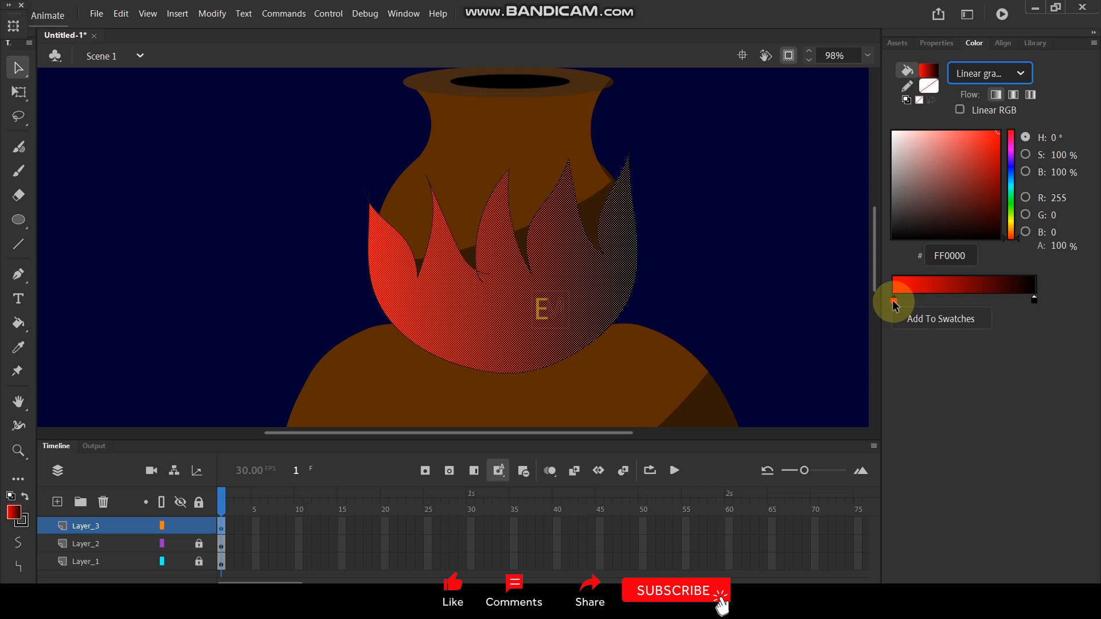
{"action": "left_click", "coordinate": [893, 301]}
{"action": "left_click", "coordinate": [1011, 219]}
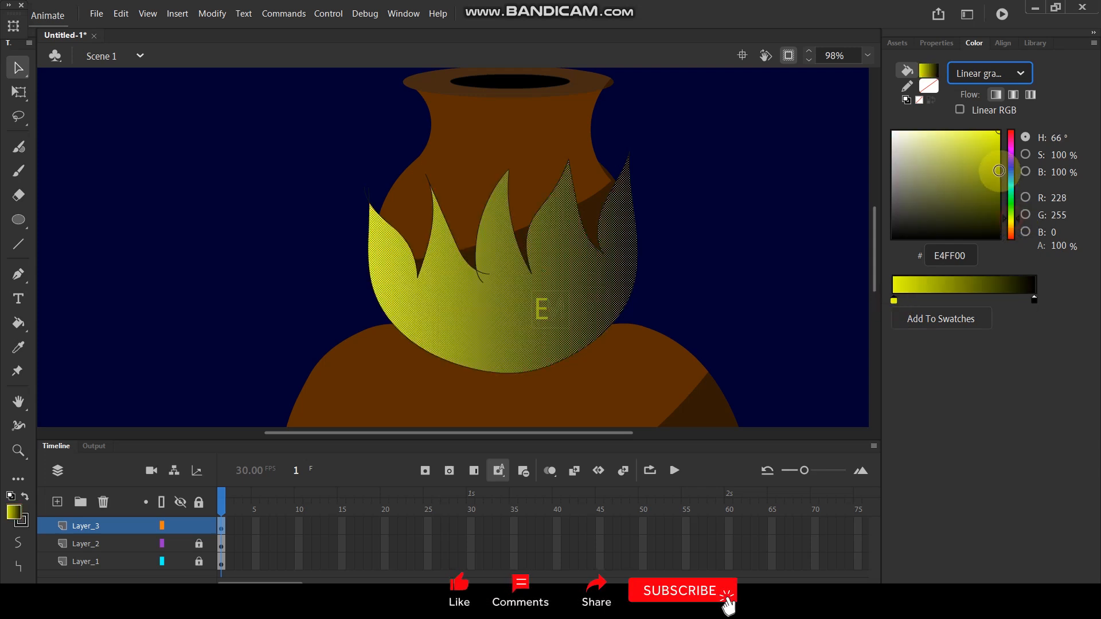
{"action": "left_click", "coordinate": [1033, 299]}
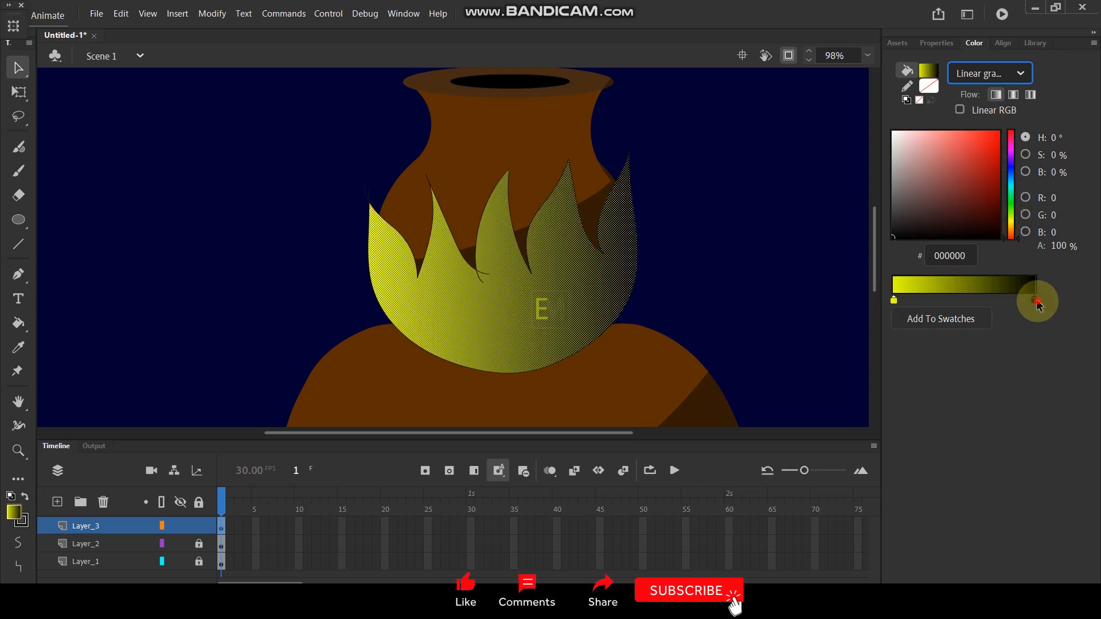
{"action": "left_click", "coordinate": [1015, 234]}
{"action": "left_click", "coordinate": [997, 184]}
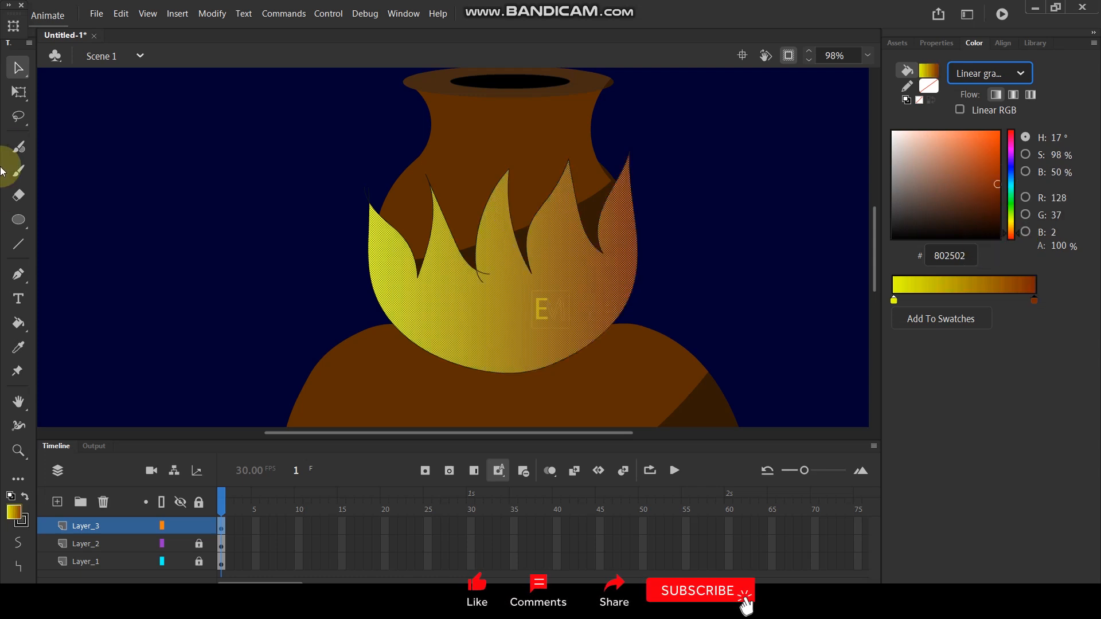
- Rotate the flame's gradient with Gradient Transform so it runs vertically, yellow at the tips and brown at the base
{"action": "left_click", "coordinate": [19, 92]}
{"action": "left_click", "coordinate": [81, 112]}
{"action": "left_click_drag", "start_coordinate": [636, 153], "coordinate": [587, 357]}
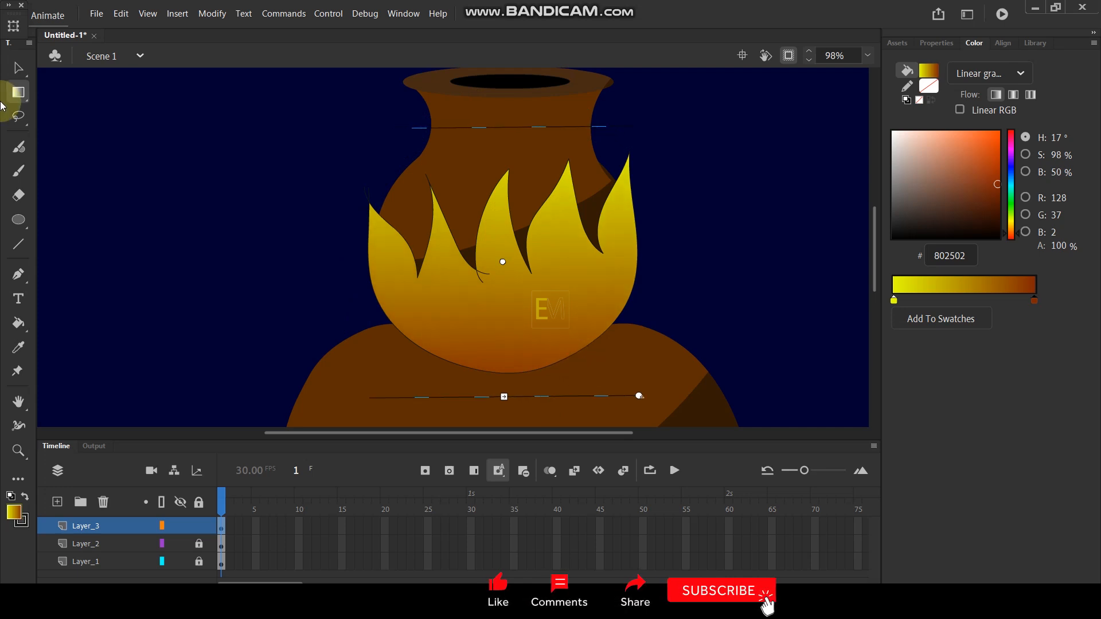
- Select and delete the entire black outline stroke around the flame shape
{"action": "left_click", "coordinate": [17, 68]}
{"action": "left_click", "coordinate": [393, 228]}
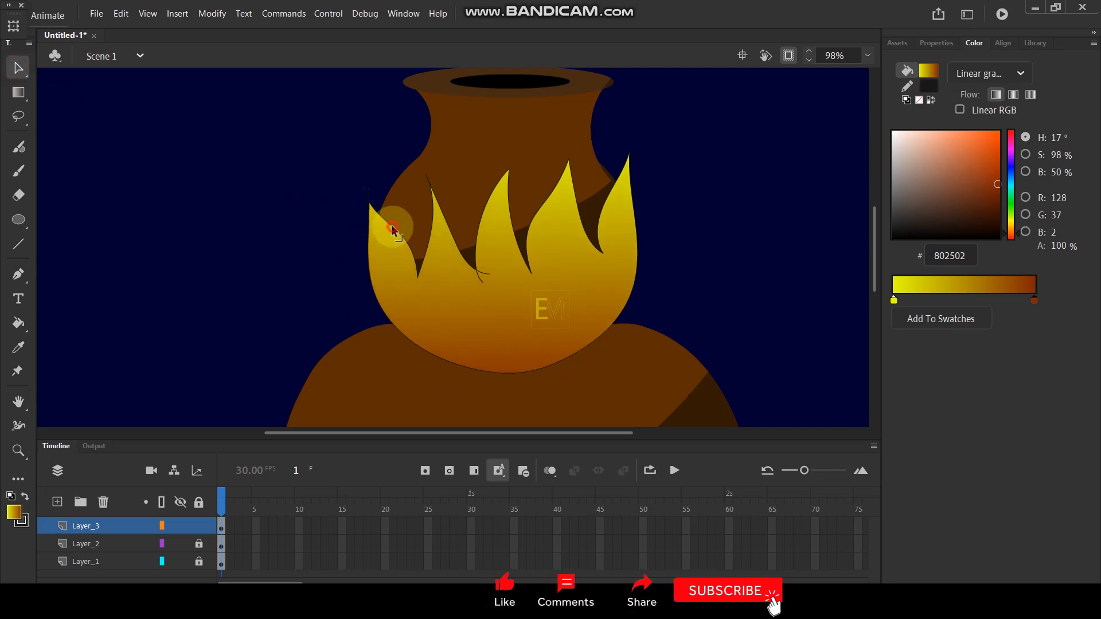
{"action": "left_click", "coordinate": [393, 228]}
{"action": "key", "text": "Delete"}
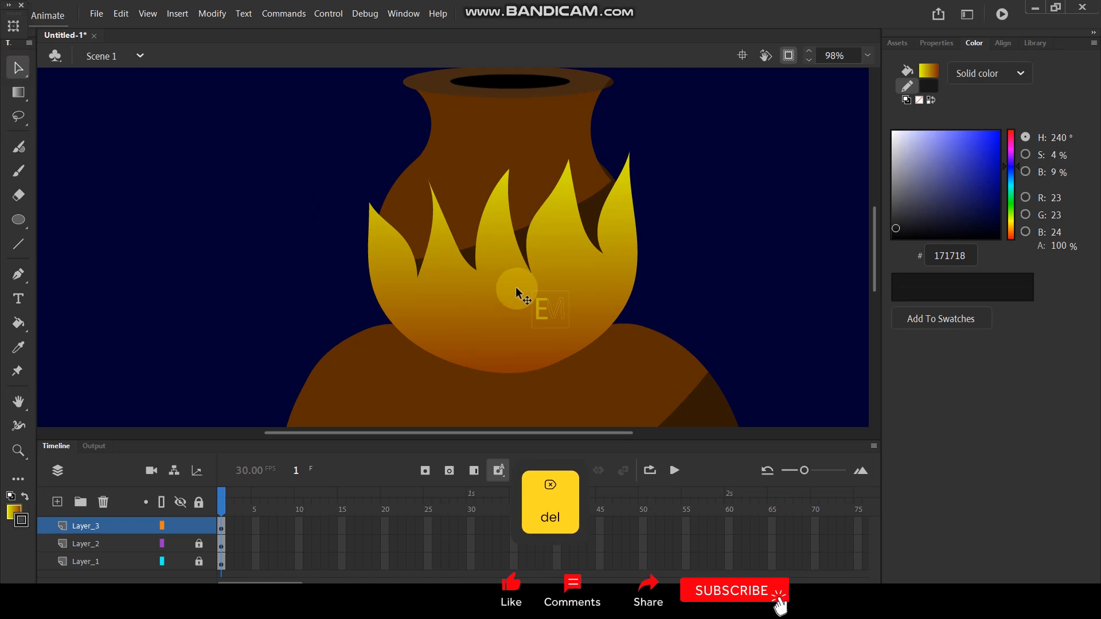
- Convert the flame artwork on Layer_3 to a Movie Clip symbol
{"action": "left_click", "coordinate": [108, 526]}
{"action": "key", "text": "F8"}
{"action": "left_click", "coordinate": [455, 94]}
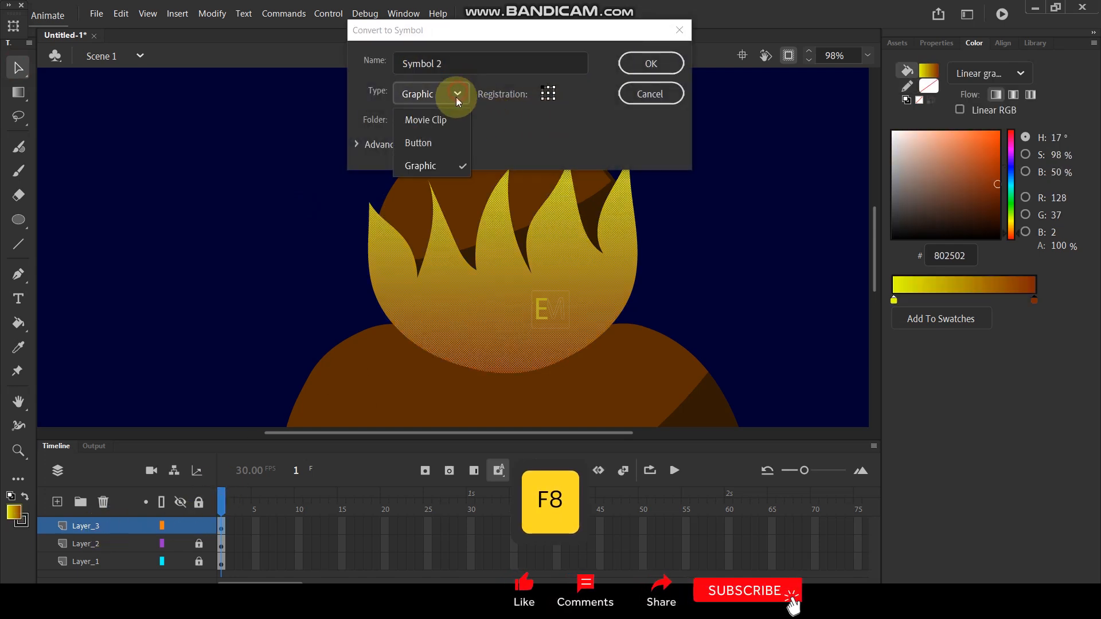
{"action": "left_click", "coordinate": [442, 120]}
{"action": "left_click", "coordinate": [637, 64]}
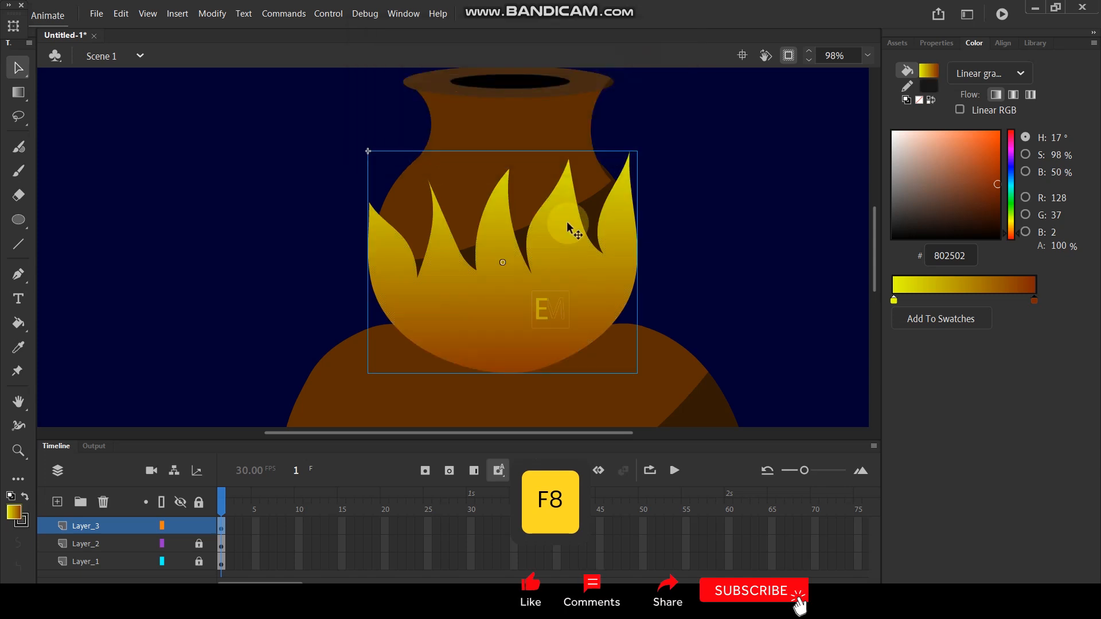
- Open the flame symbol for editing and insert a keyframe at frame 5
{"action": "left_click", "coordinate": [547, 275]}
{"action": "double_click", "coordinate": [547, 275]}
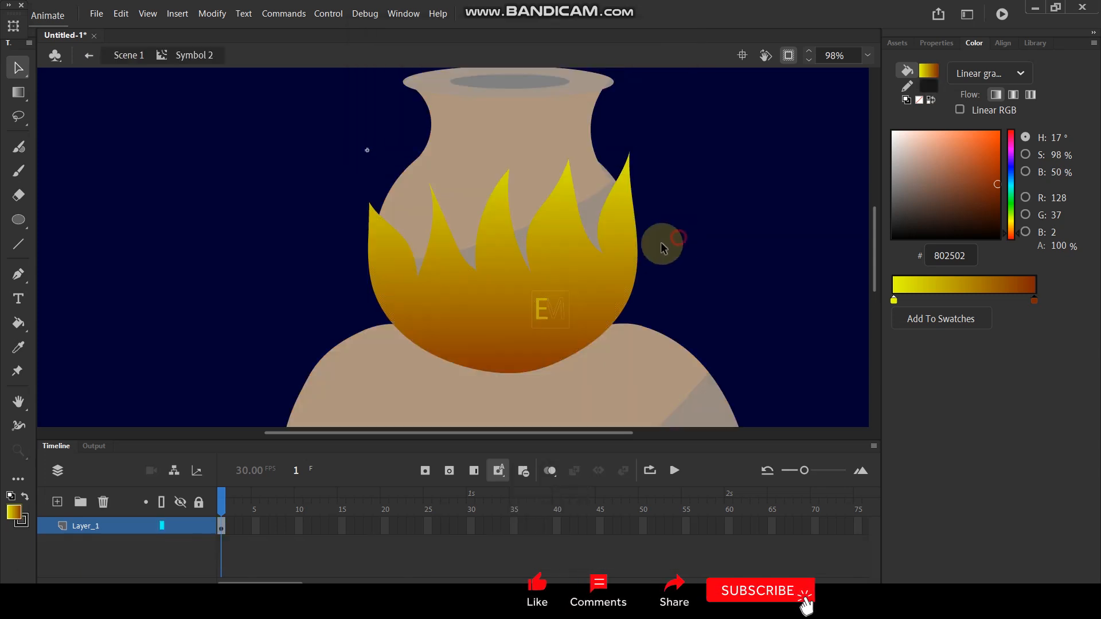
{"action": "left_click", "coordinate": [256, 524]}
{"action": "key", "text": "F6"}
{"action": "scroll", "coordinate": [362, 200], "scroll_direction": "up", "scroll_amount": 3}
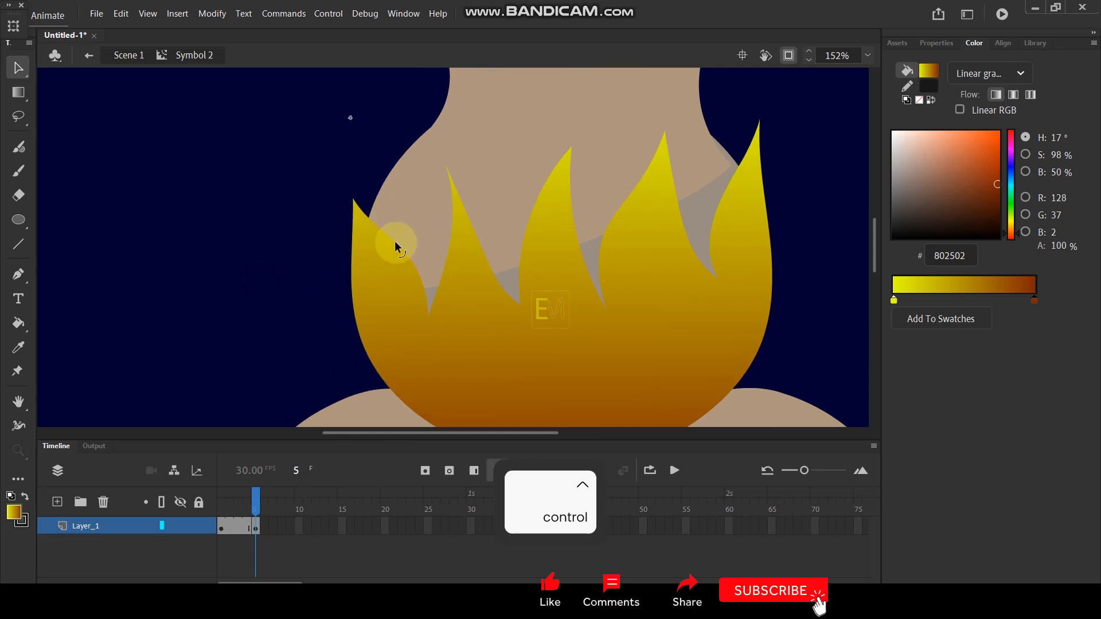
{"action": "left_click_drag", "start_coordinate": [383, 232], "coordinate": [394, 267]}
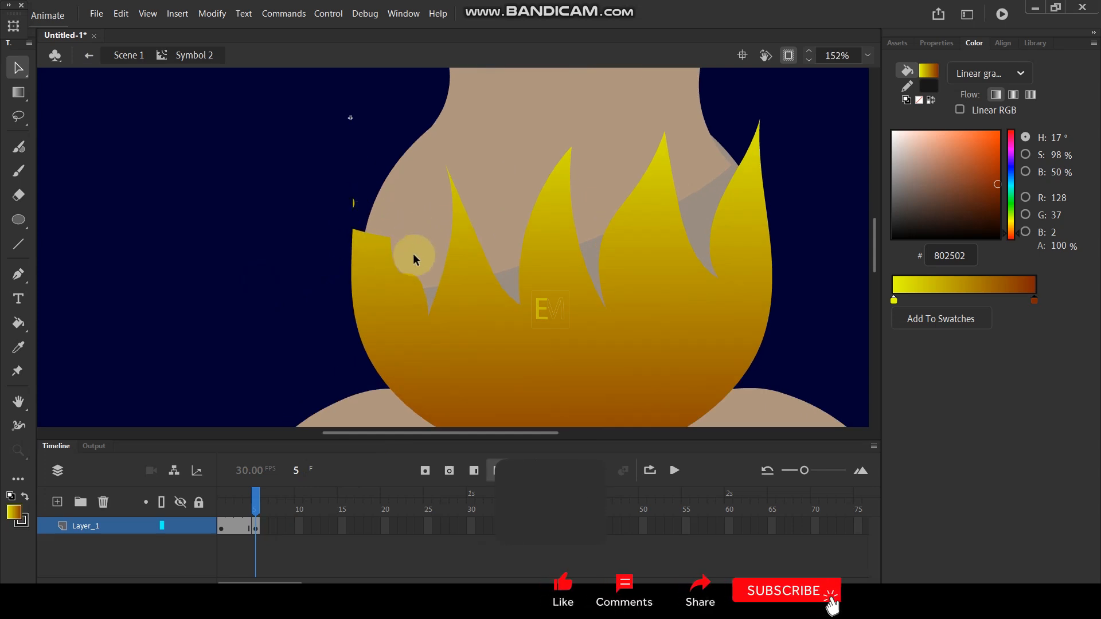
{"action": "key", "text": "ctrl+z"}
{"action": "key", "text": "ctrl+z"}
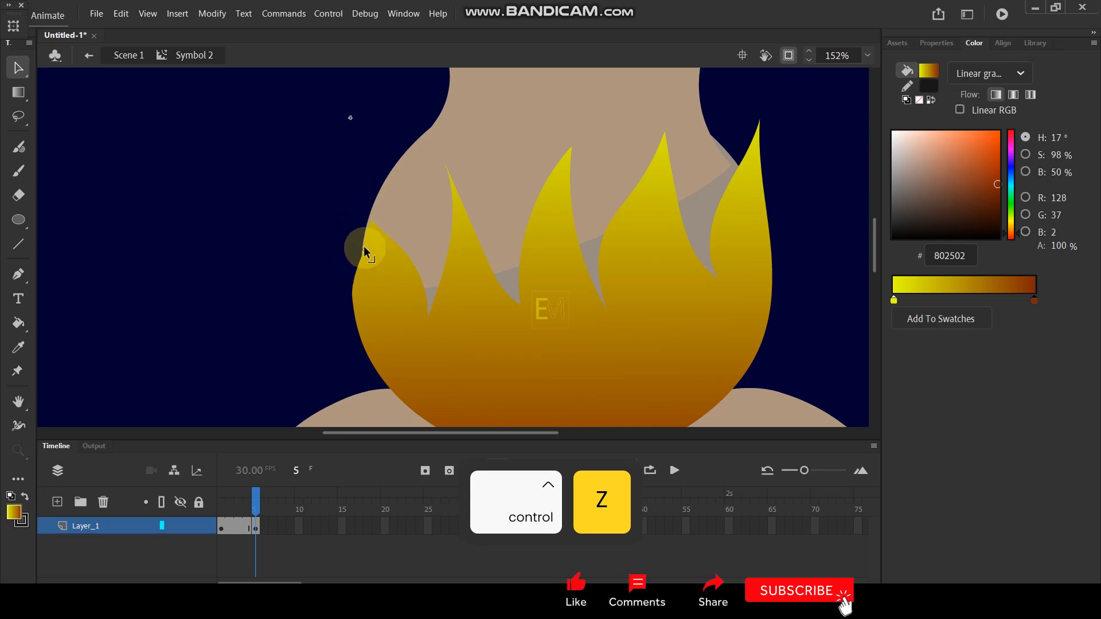
{"action": "key", "text": "ctrl+z"}
{"action": "key", "text": "ctrl+z"}
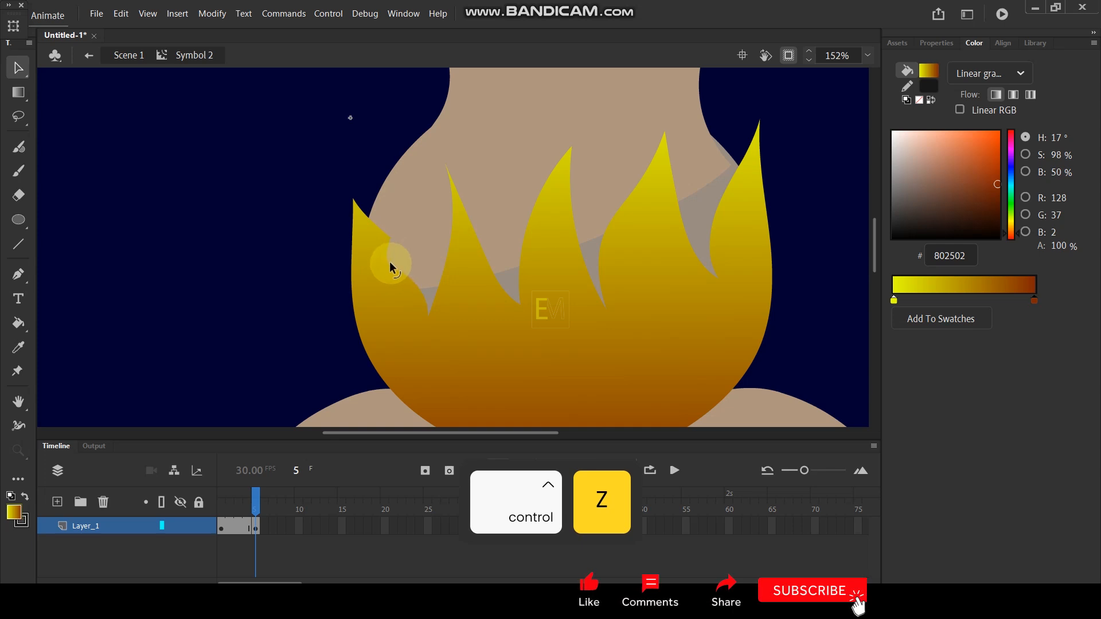
- Shorten the five flame tips at frame 5 by reshaping their edges and deleting the cut-off pieces
{"action": "left_click_drag", "start_coordinate": [390, 239], "coordinate": [338, 237]}
{"action": "left_click", "coordinate": [356, 219]}
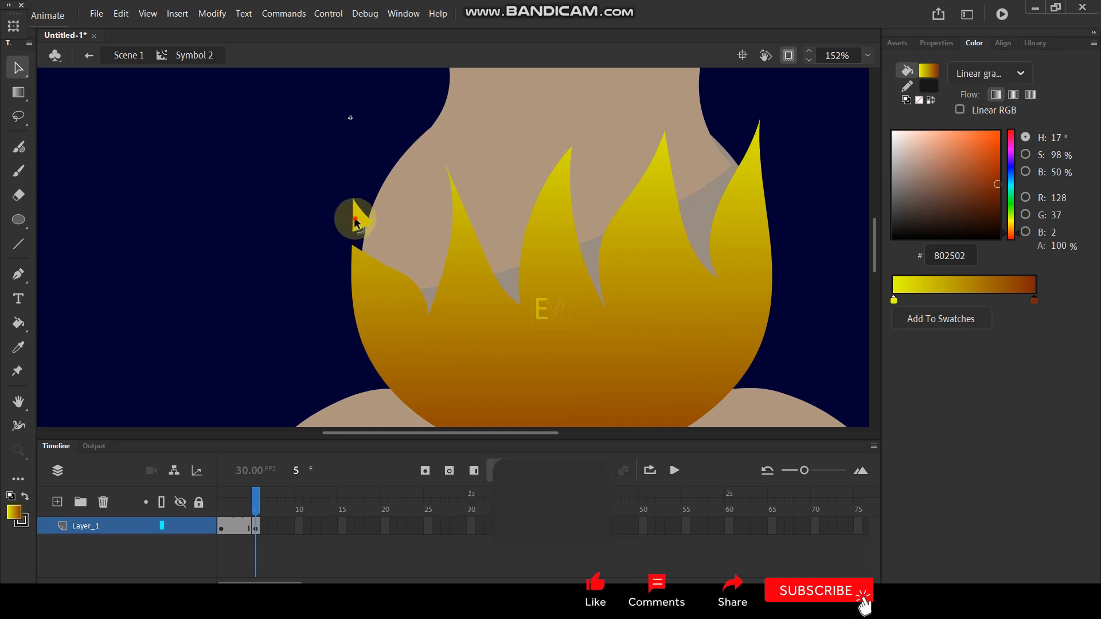
{"action": "key", "text": "Delete"}
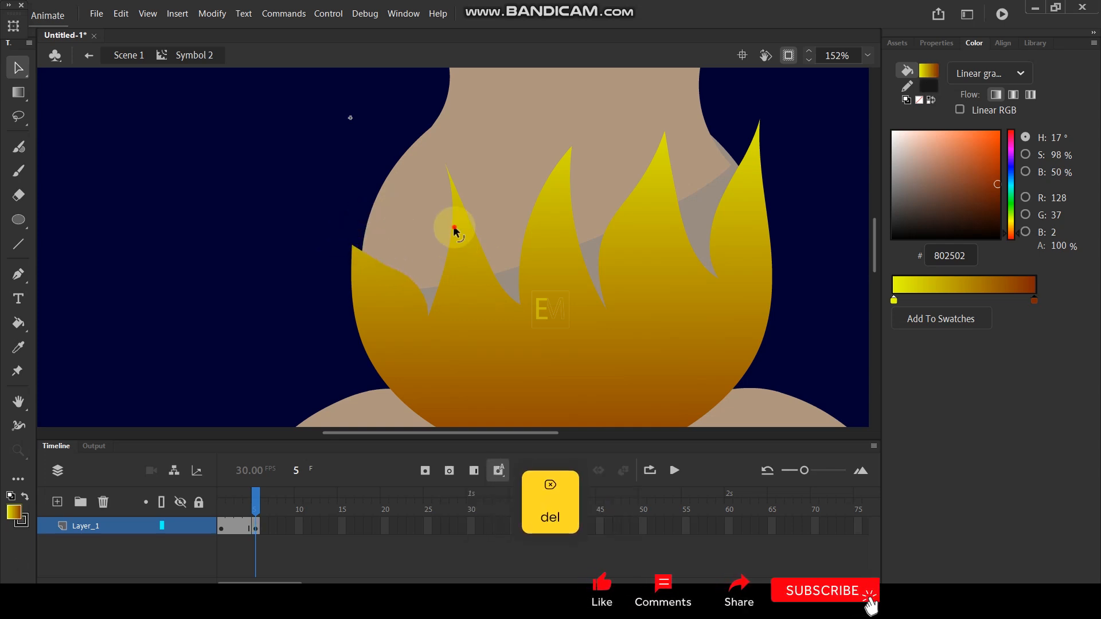
{"action": "left_click_drag", "start_coordinate": [481, 219], "coordinate": [490, 216]}
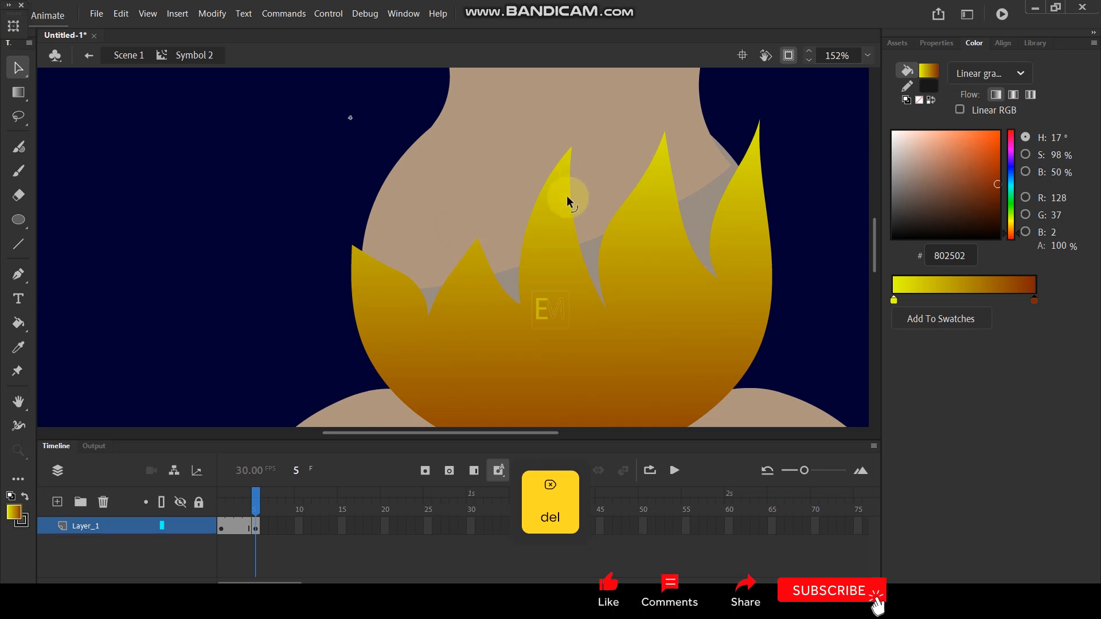
{"action": "key", "text": "Delete"}
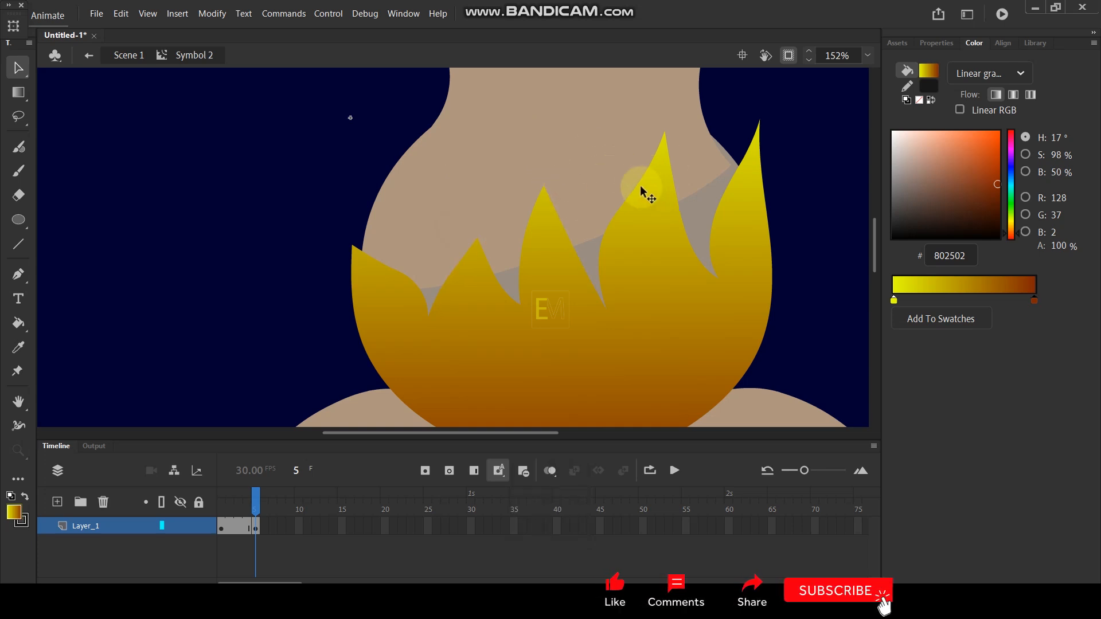
{"action": "key", "text": "Delete"}
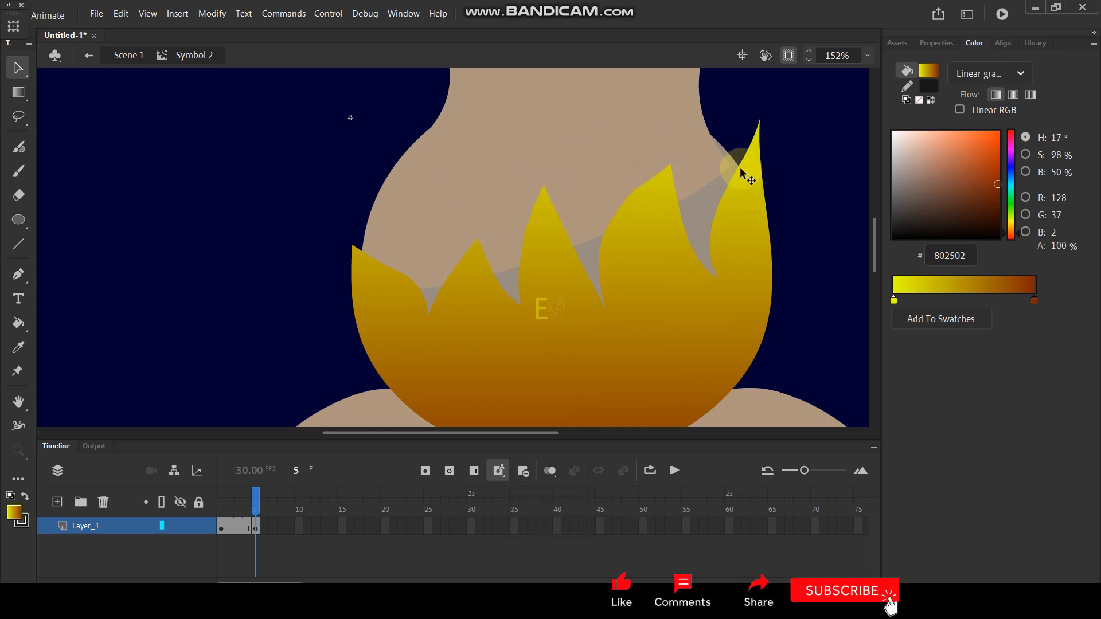
{"action": "left_click_drag", "start_coordinate": [740, 171], "coordinate": [767, 162]}
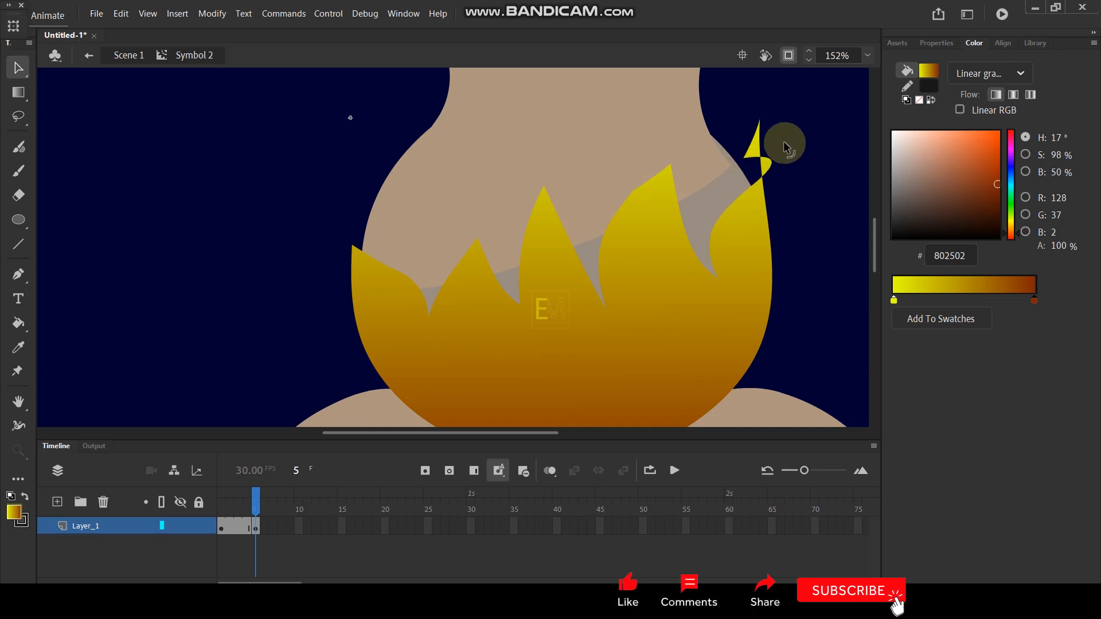
{"action": "left_click", "coordinate": [757, 149]}
{"action": "key", "text": "Delete"}
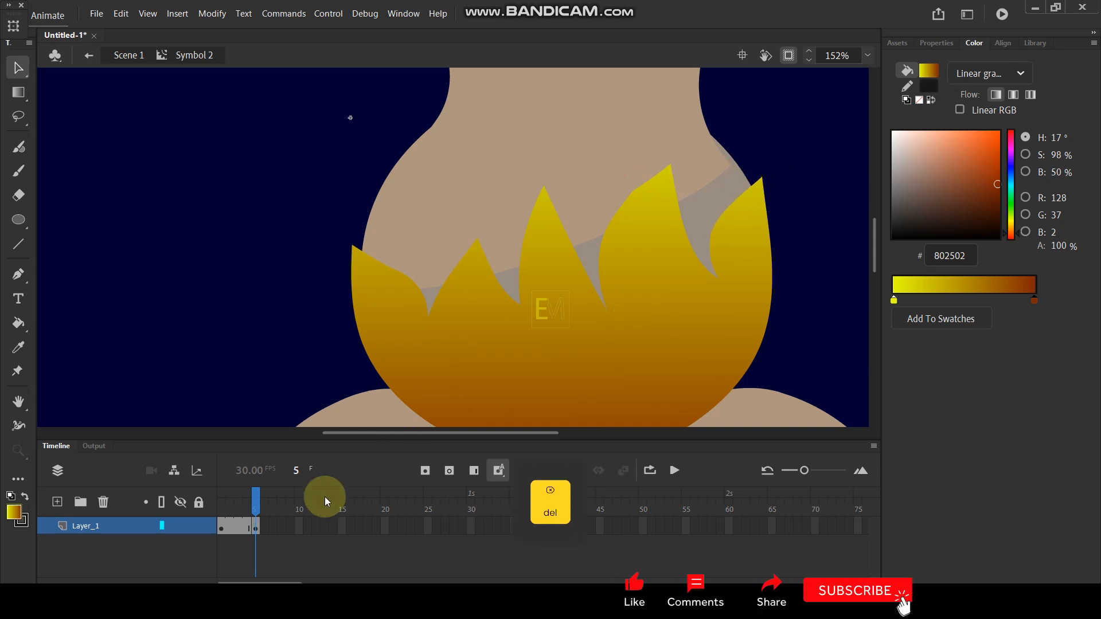
{"action": "mouse_move", "coordinate": [262, 512]}
{"action": "left_mouse_down"}
{"action": "mouse_move", "coordinate": [236, 519]}
{"action": "mouse_move", "coordinate": [262, 506]}
{"action": "left_mouse_up"}
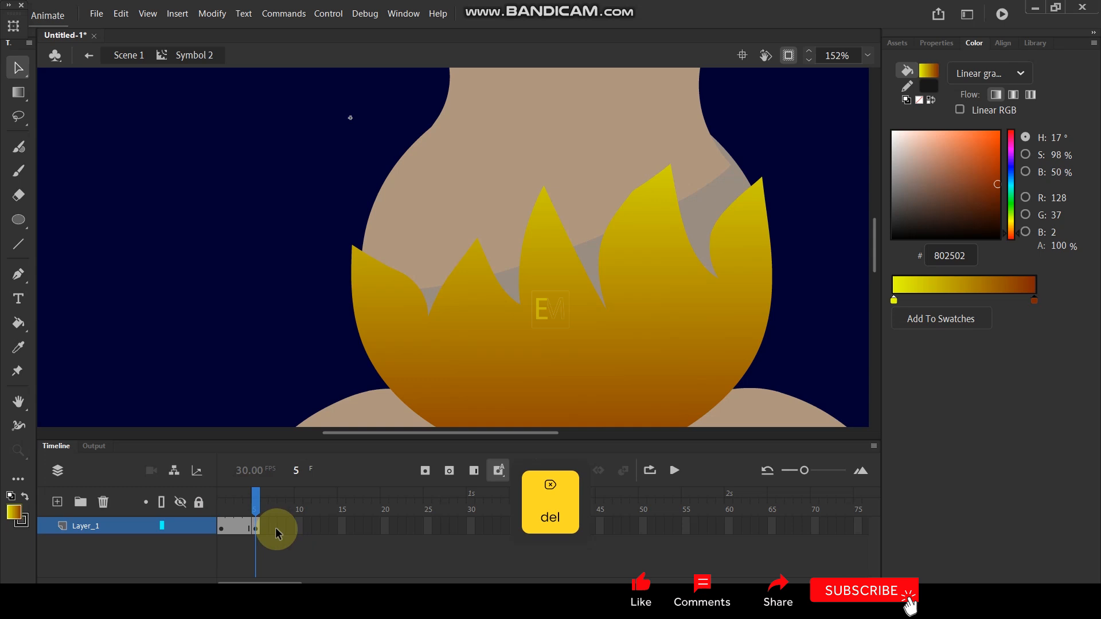
- Insert a keyframe at frame 10 and reshape the three leftmost flame tips into taller, narrower points
{"action": "left_click", "coordinate": [298, 524]}
{"action": "key", "text": "F6"}
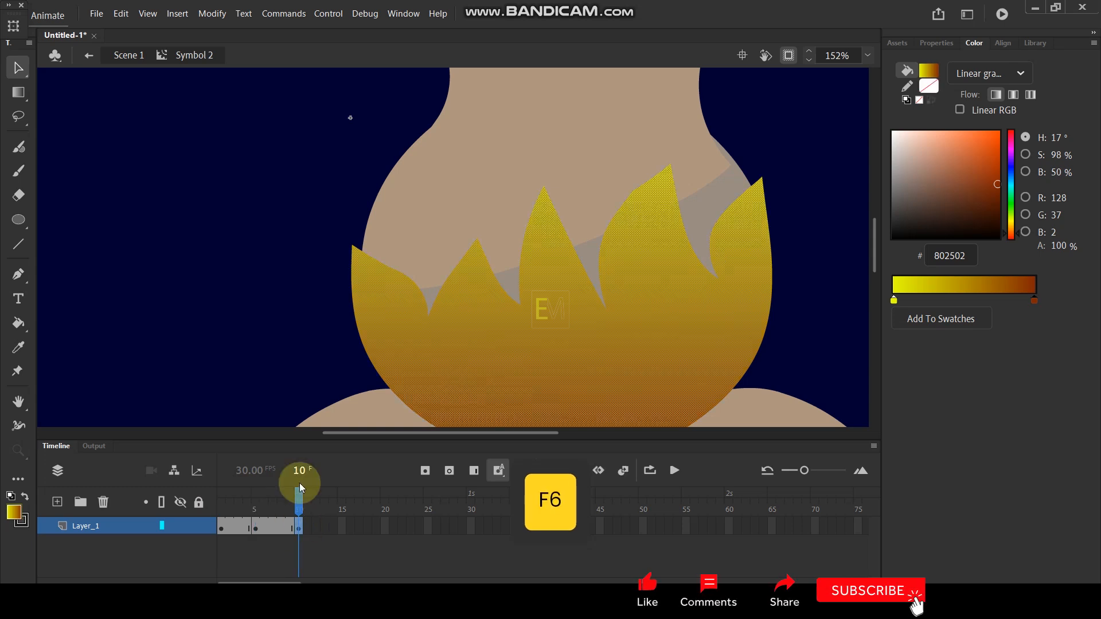
{"action": "left_click_drag", "start_coordinate": [351, 247], "coordinate": [373, 221]}
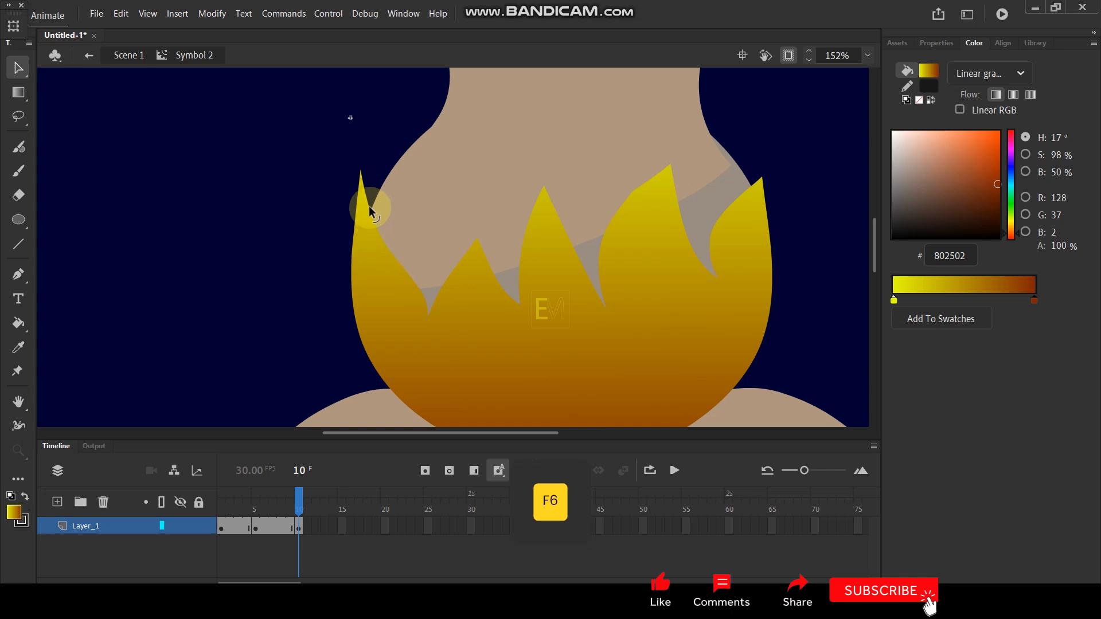
{"action": "left_click_drag", "start_coordinate": [476, 238], "coordinate": [473, 200]}
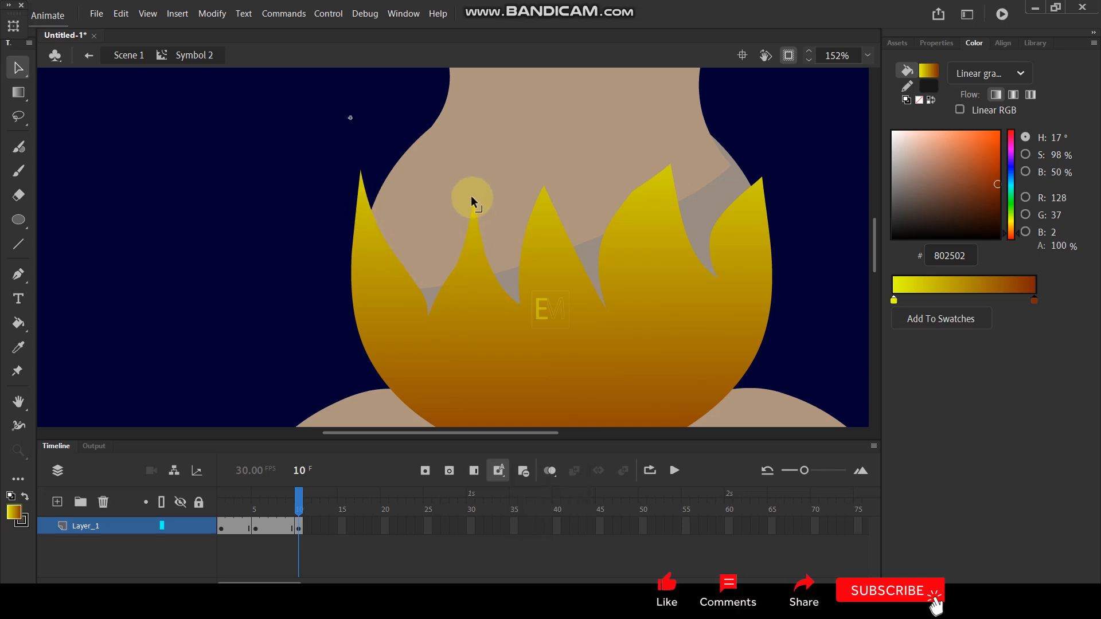
{"action": "left_click_drag", "start_coordinate": [460, 239], "coordinate": [459, 209]}
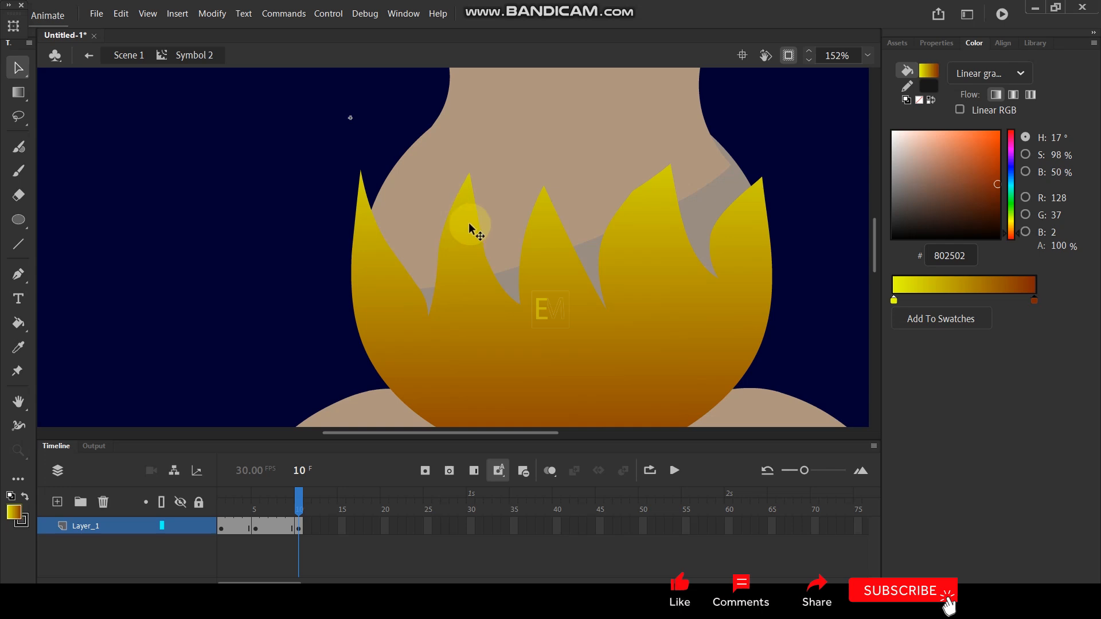
{"action": "left_click_drag", "start_coordinate": [476, 217], "coordinate": [459, 221]}
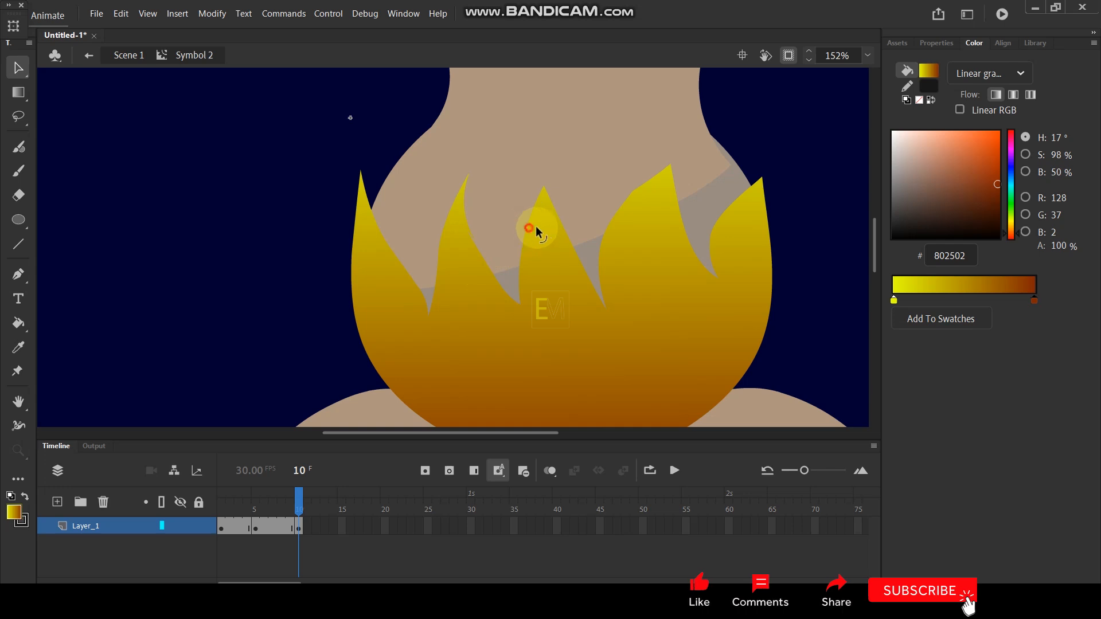
{"action": "mouse_move", "coordinate": [544, 189]}
{"action": "left_mouse_down"}
{"action": "mouse_move", "coordinate": [563, 177]}
{"action": "mouse_move", "coordinate": [574, 187]}
{"action": "mouse_move", "coordinate": [542, 199]}
{"action": "left_mouse_up"}
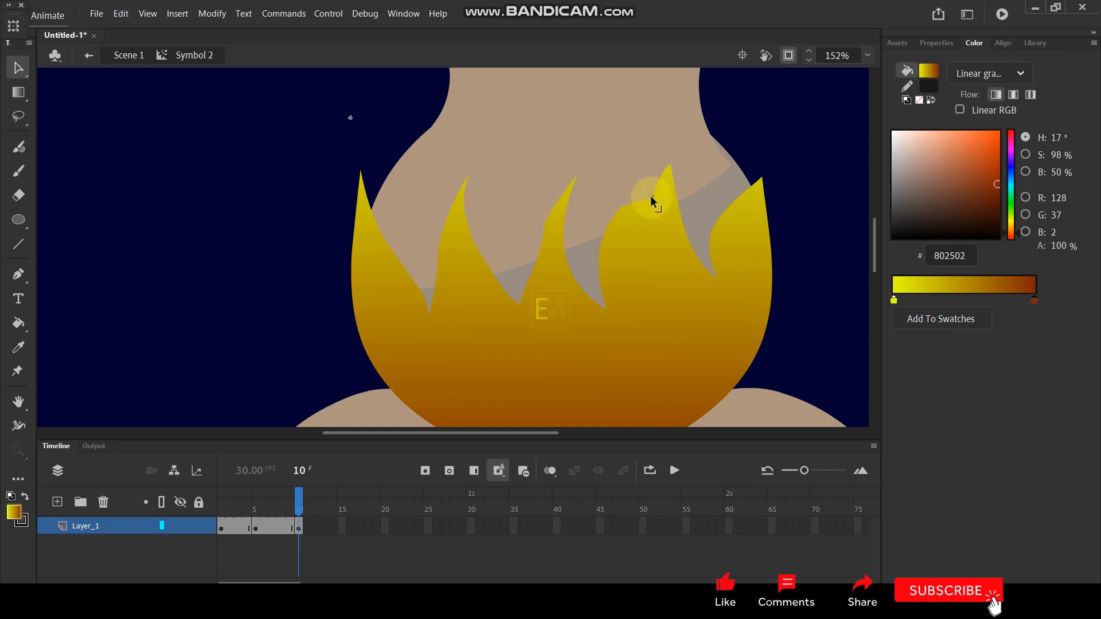
- Reshape the two rightmost flames at frame 10 into lower, thinner tips, deleting the cut-off piece of the fourth flame
{"action": "left_click_drag", "start_coordinate": [617, 211], "coordinate": [663, 178]}
{"action": "left_click", "coordinate": [664, 179]}
{"action": "key", "text": "Delete"}
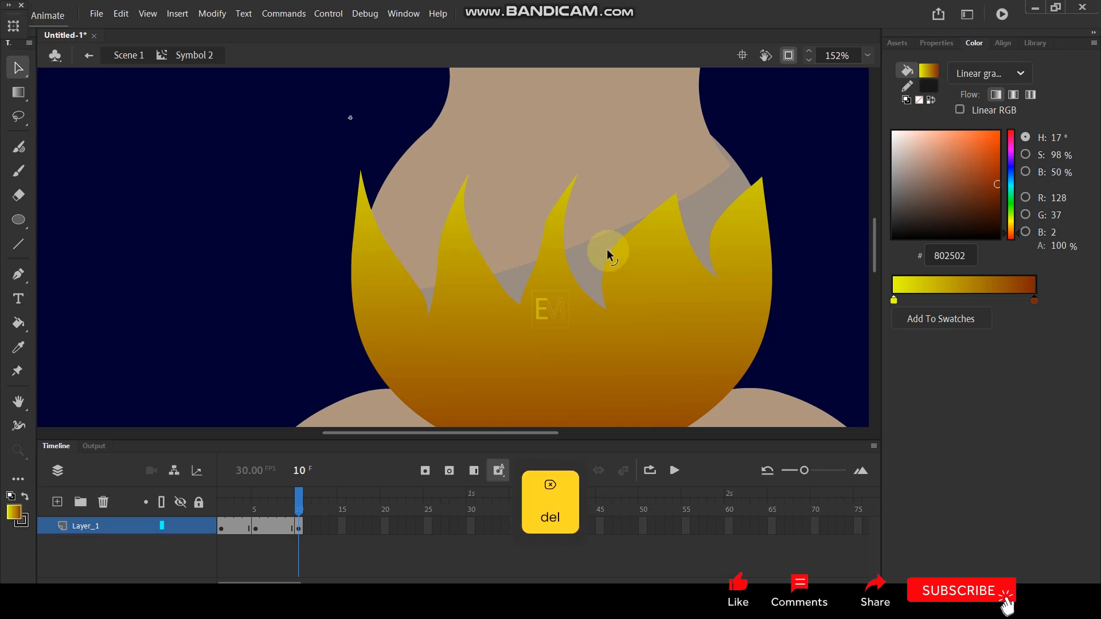
{"action": "left_click_drag", "start_coordinate": [609, 250], "coordinate": [638, 246]}
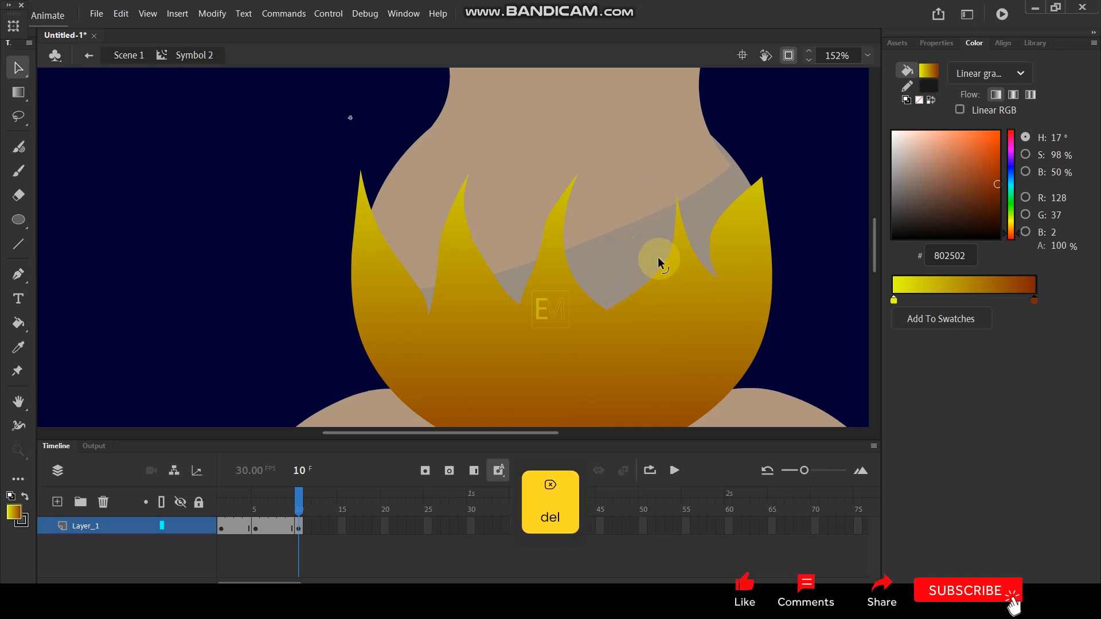
{"action": "left_click_drag", "start_coordinate": [711, 228], "coordinate": [743, 223]}
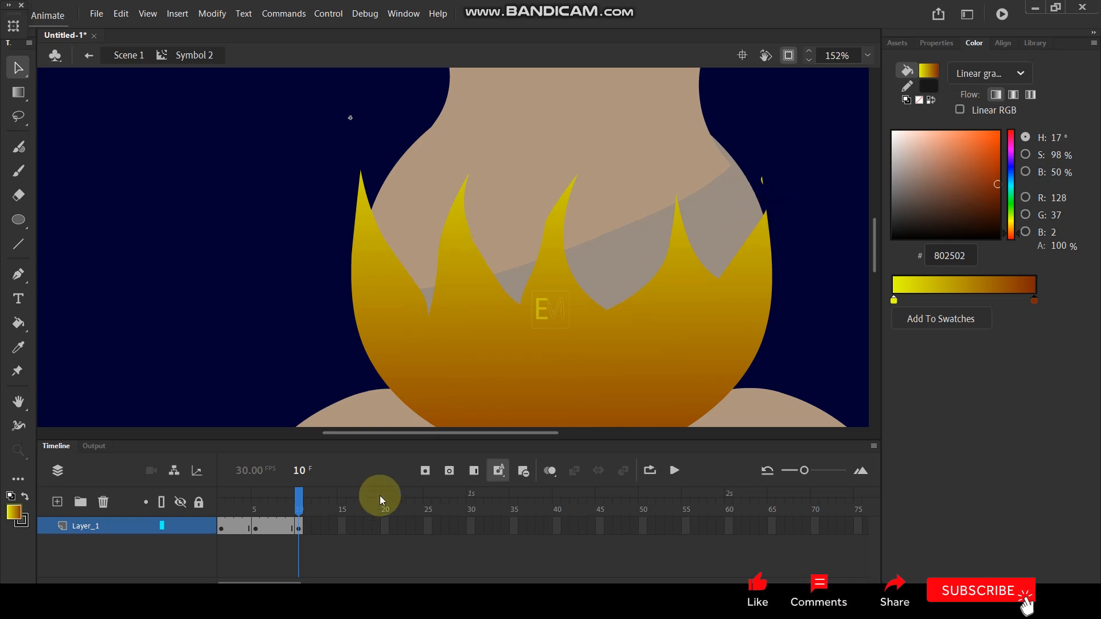
- Create shape tweens between the keyframes at frames 1, 5 and 10, and play the animation
{"action": "left_click_drag", "start_coordinate": [298, 526], "coordinate": [273, 526]}
{"action": "right_click", "coordinate": [275, 525]}
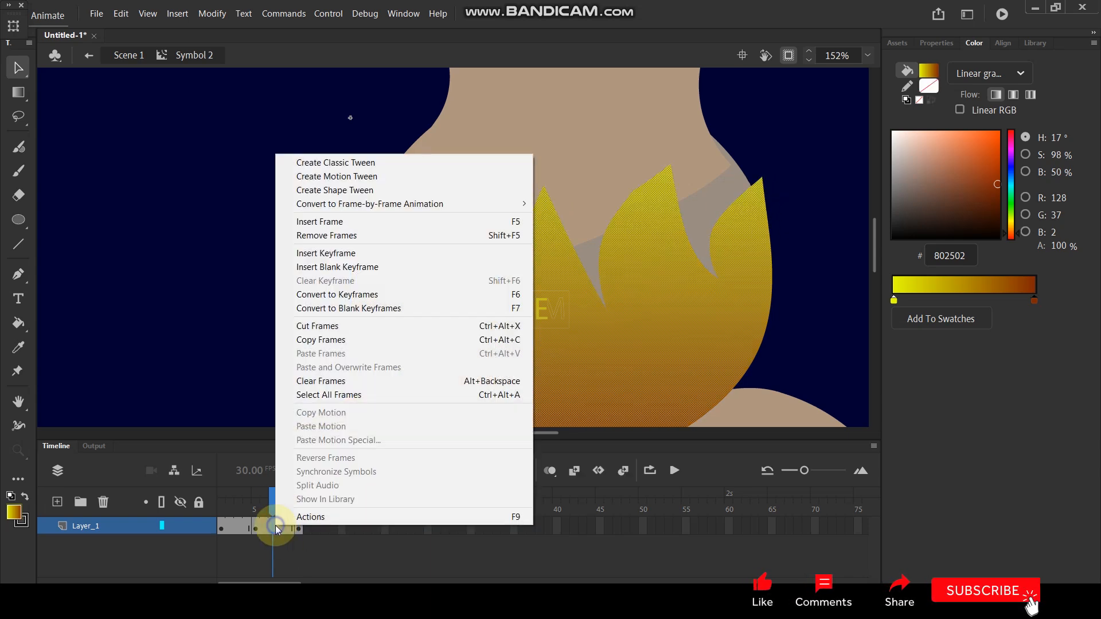
{"action": "left_click", "coordinate": [336, 189]}
{"action": "left_click", "coordinate": [227, 525]}
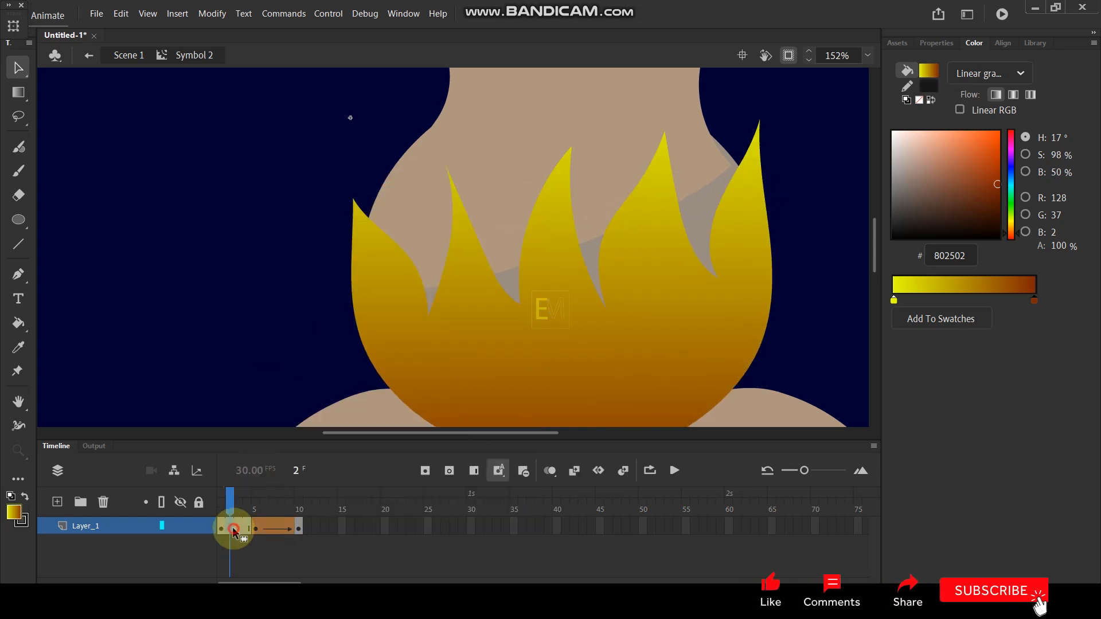
{"action": "right_click", "coordinate": [233, 525]}
{"action": "left_click", "coordinate": [297, 193]}
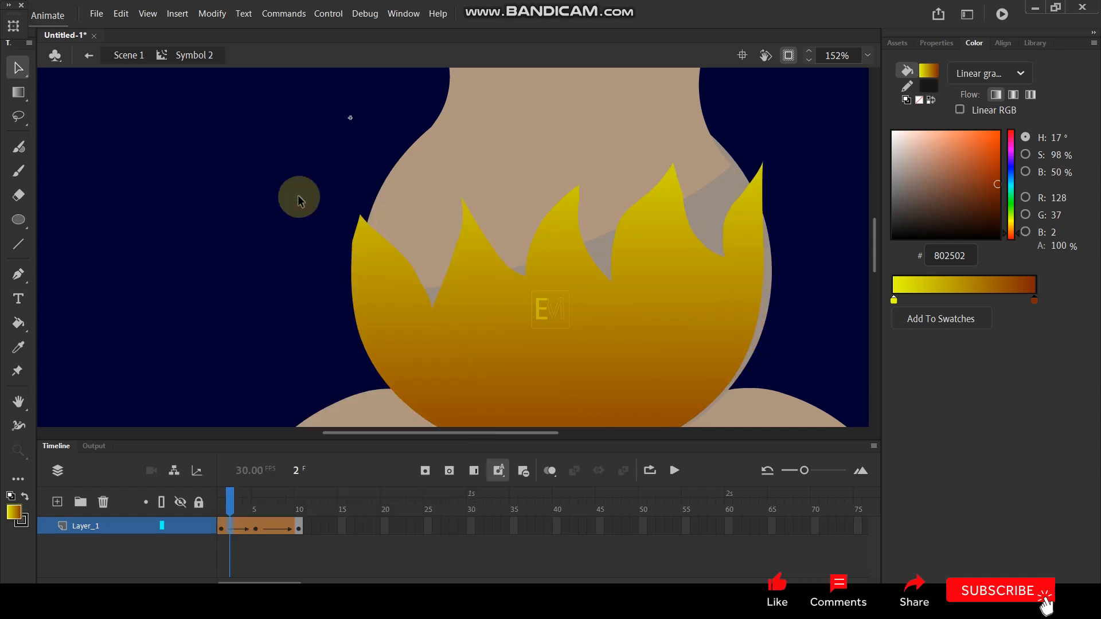
{"action": "key", "text": "Return"}
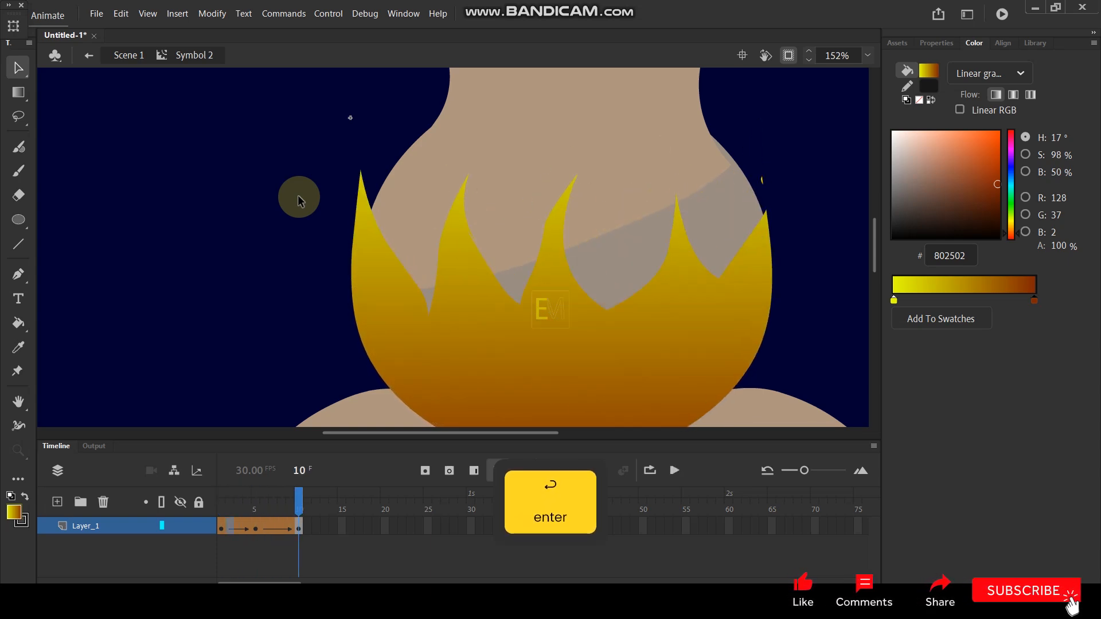
- Delete the stray flame fragment above the rightmost tip at frame 10 and preview the animation again
{"action": "left_click", "coordinate": [761, 181]}
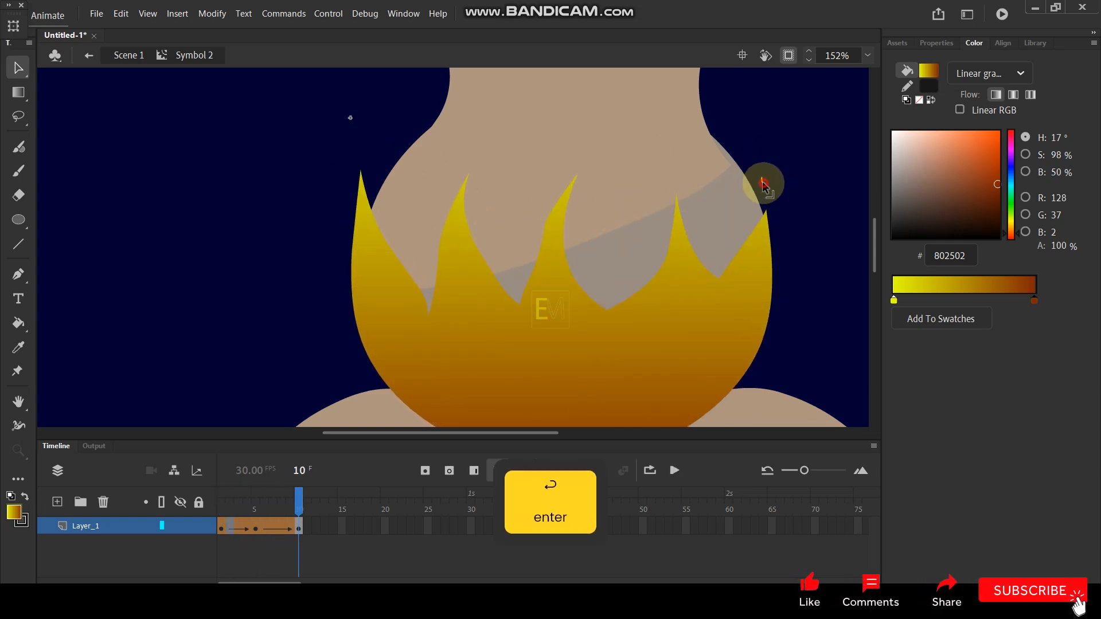
{"action": "key", "text": "Delete"}
{"action": "key", "text": "Return"}
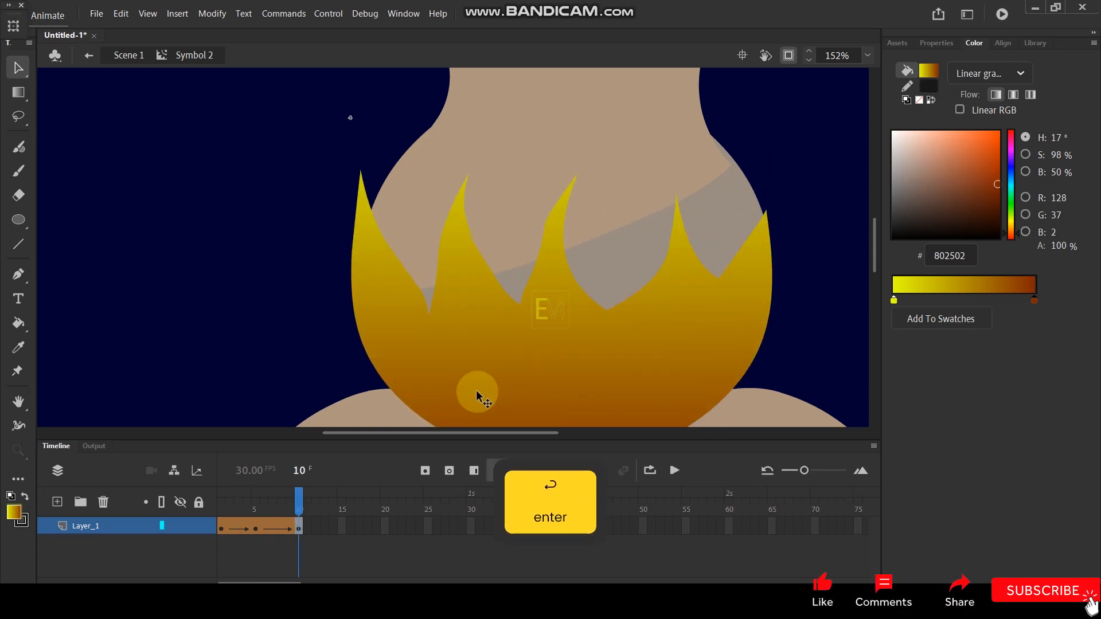
{"action": "left_click", "coordinate": [256, 504]}
{"action": "left_click_drag", "start_coordinate": [256, 503], "coordinate": [311, 507]}
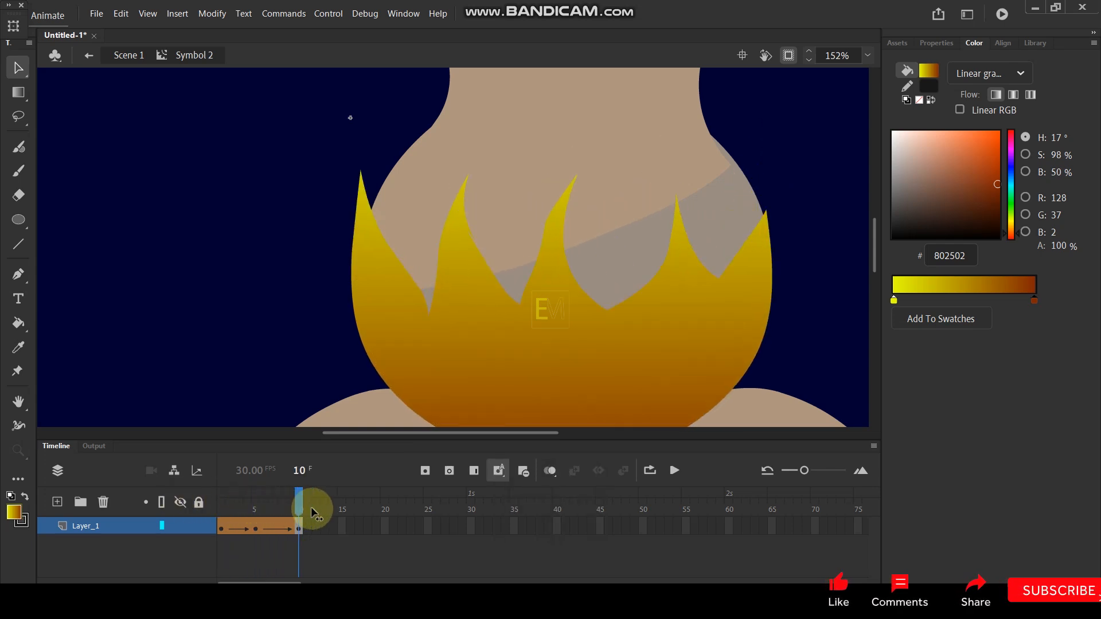
- Shift the flame's gradient upward at frames 5 and 10 inside the symbol with the Gradient Transform tool
{"action": "double_click", "coordinate": [261, 262]}
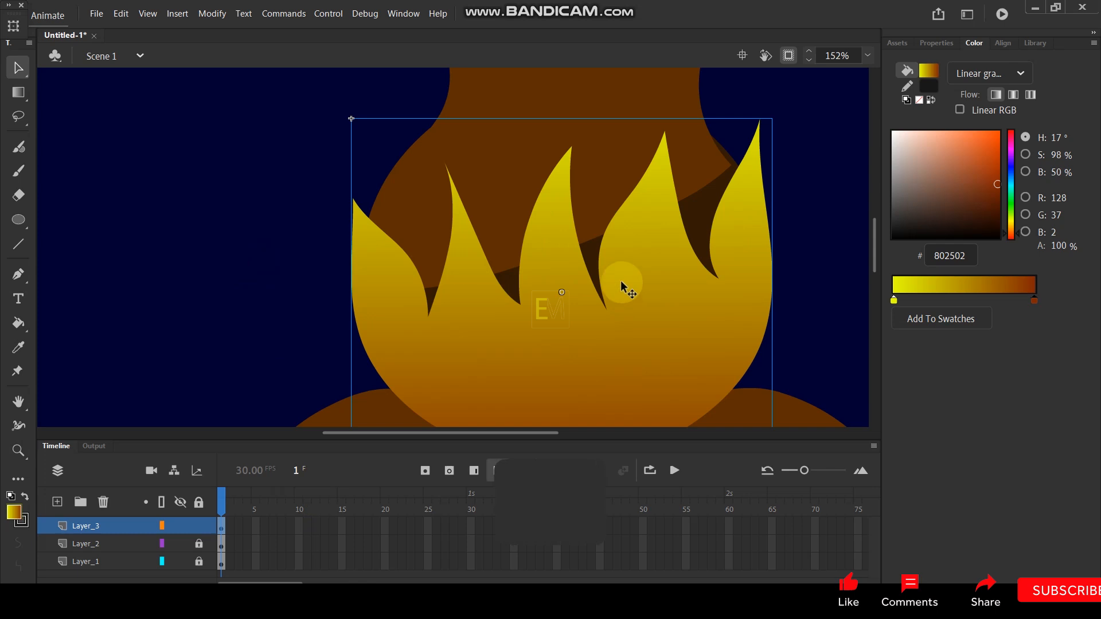
{"action": "scroll", "coordinate": [621, 282], "scroll_direction": "down", "scroll_amount": 5}
{"action": "scroll", "coordinate": [652, 294], "scroll_direction": "up", "scroll_amount": 6}
{"action": "double_click", "coordinate": [652, 294]}
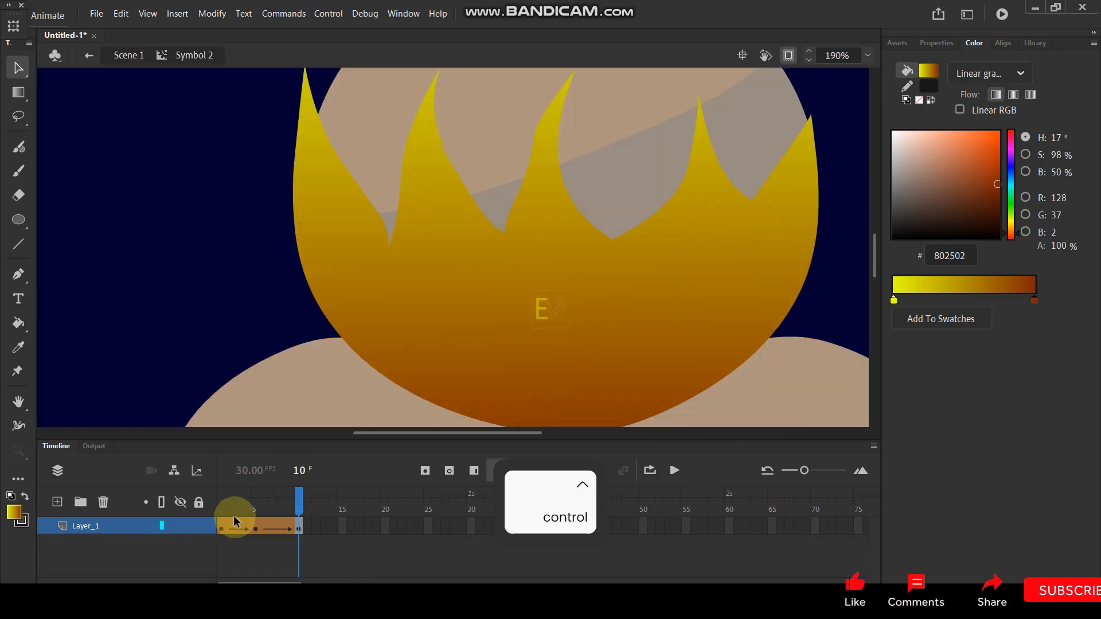
{"action": "left_click", "coordinate": [257, 528]}
{"action": "left_click", "coordinate": [323, 259]}
{"action": "left_click", "coordinate": [25, 91]}
{"action": "left_click", "coordinate": [559, 189]}
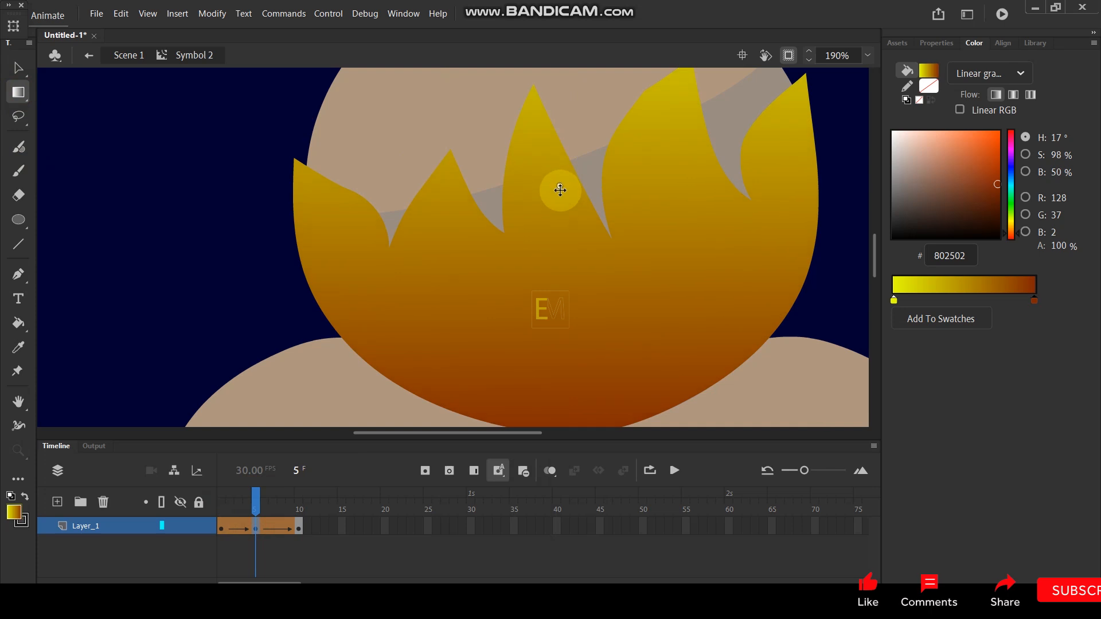
{"action": "left_click", "coordinate": [301, 527]}
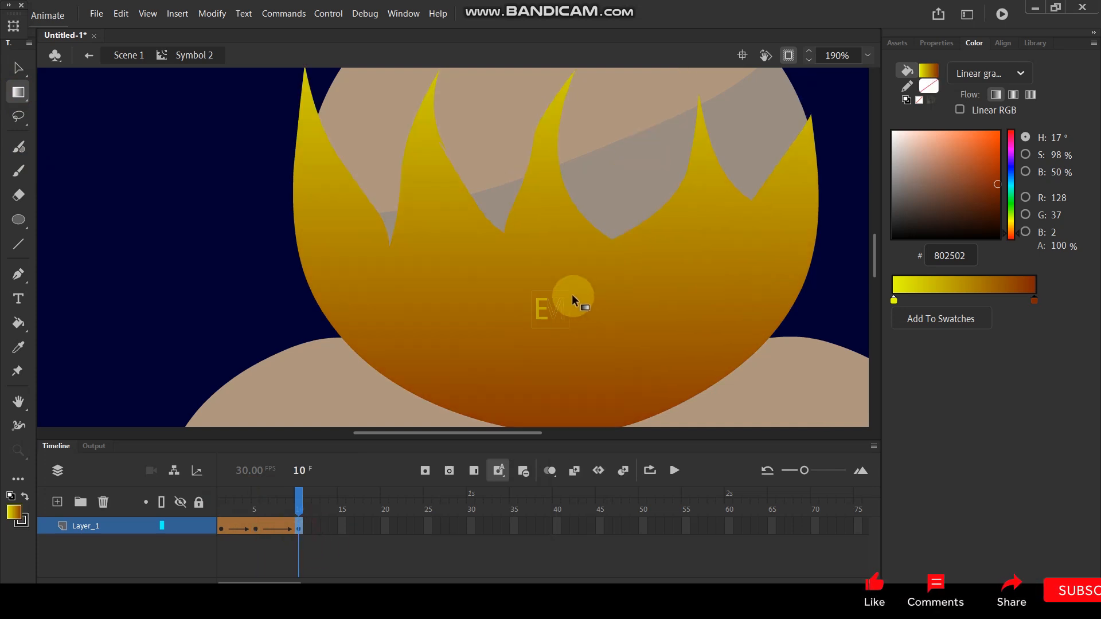
{"action": "left_click", "coordinate": [538, 219]}
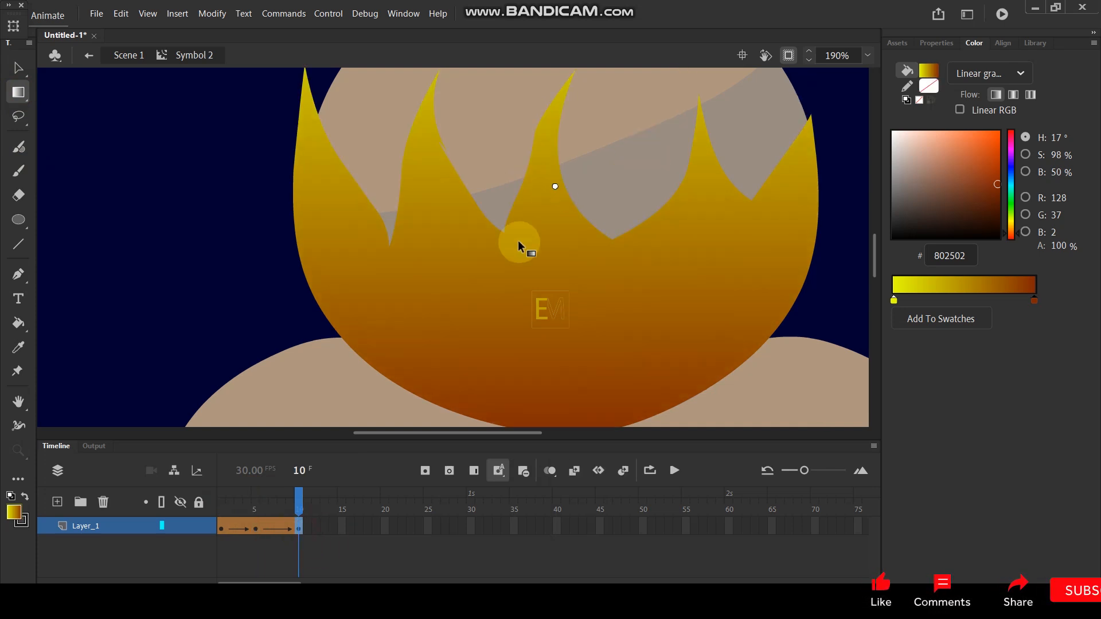
- Create a shape tween on the frame 10 keyframe and scrub the animation back to frame 1
{"action": "right_click", "coordinate": [299, 527]}
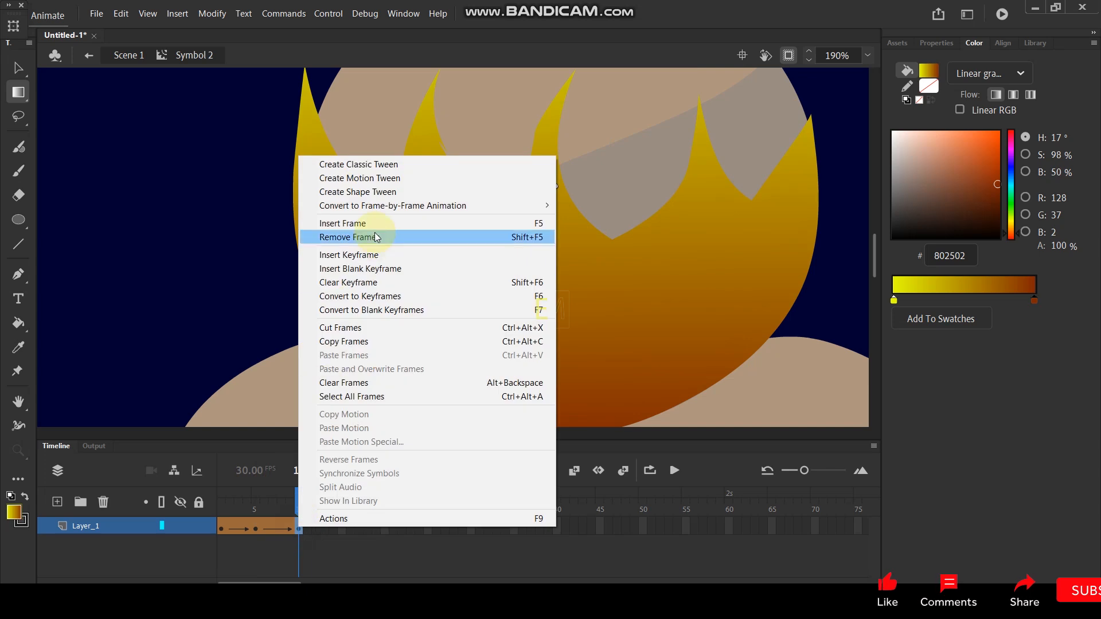
{"action": "left_click", "coordinate": [372, 193]}
{"action": "left_click_drag", "start_coordinate": [299, 492], "coordinate": [222, 511]}
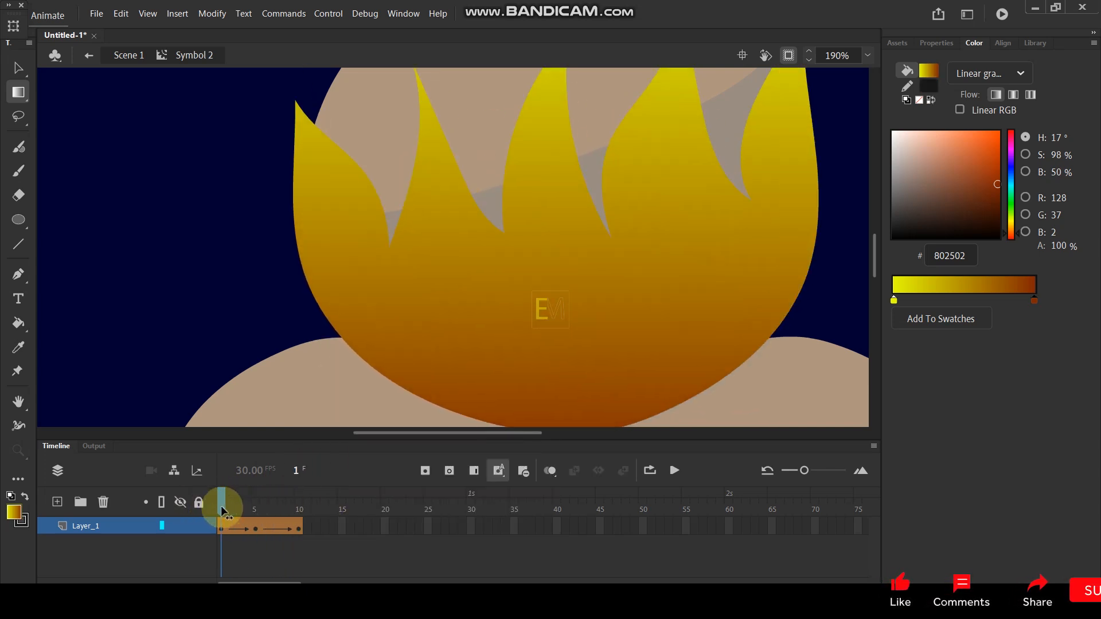
- Return to Scene 1 and show the frame properties of Layer_3
{"action": "left_click", "coordinate": [133, 55]}
{"action": "scroll", "coordinate": [481, 270], "scroll_direction": "down", "scroll_amount": 5}
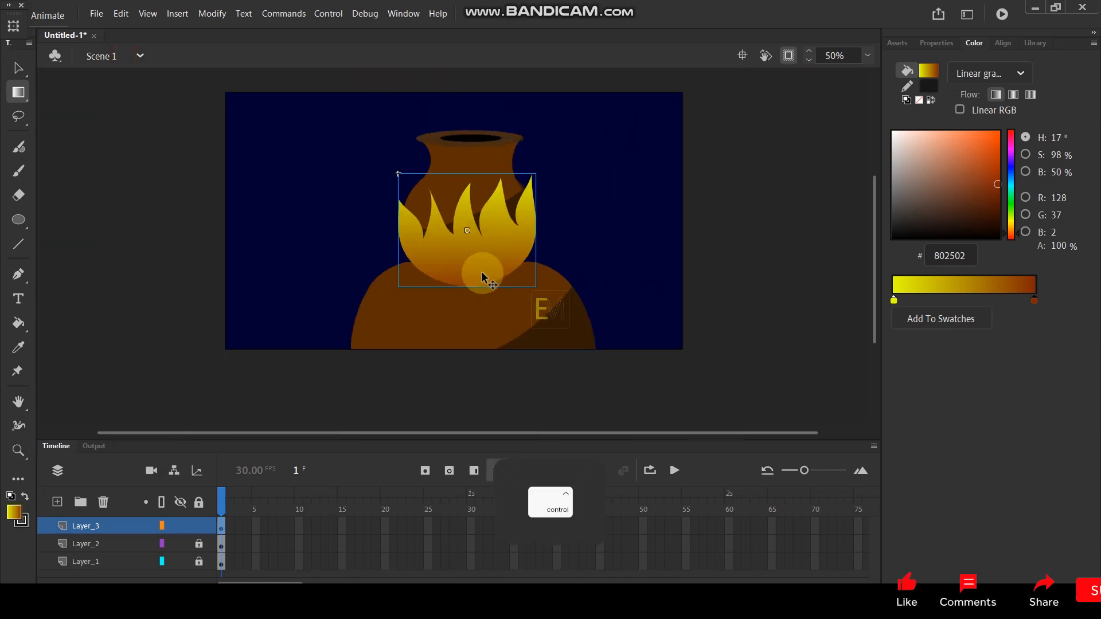
{"action": "scroll", "coordinate": [525, 235], "scroll_direction": "up", "scroll_amount": 3}
{"action": "left_click", "coordinate": [934, 45]}
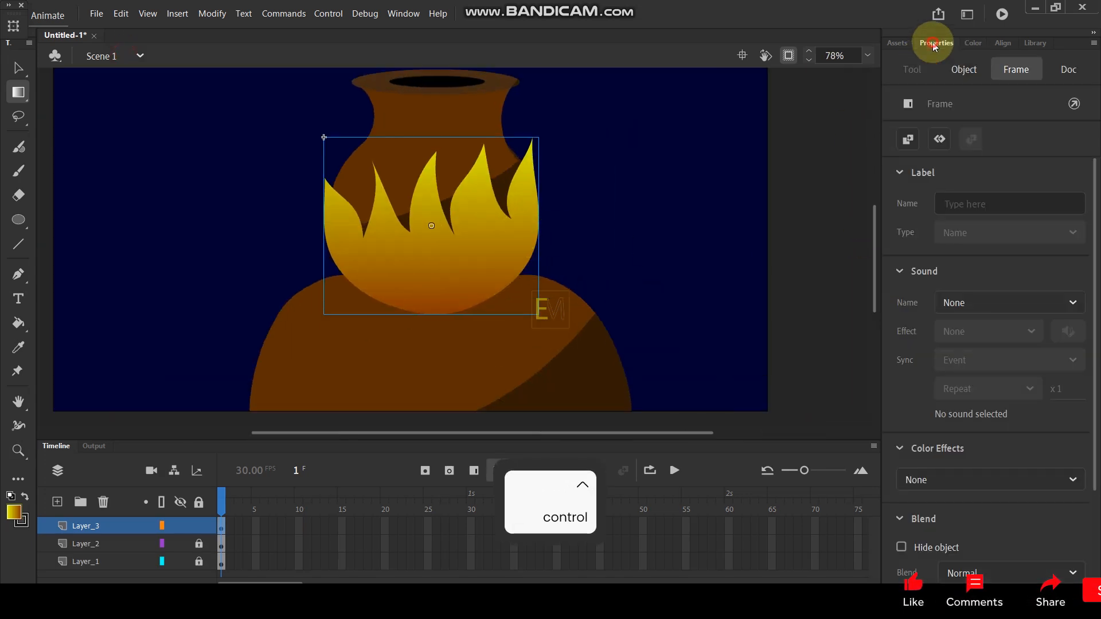
{"action": "left_click", "coordinate": [1008, 471]}
{"action": "left_click", "coordinate": [1007, 469]}
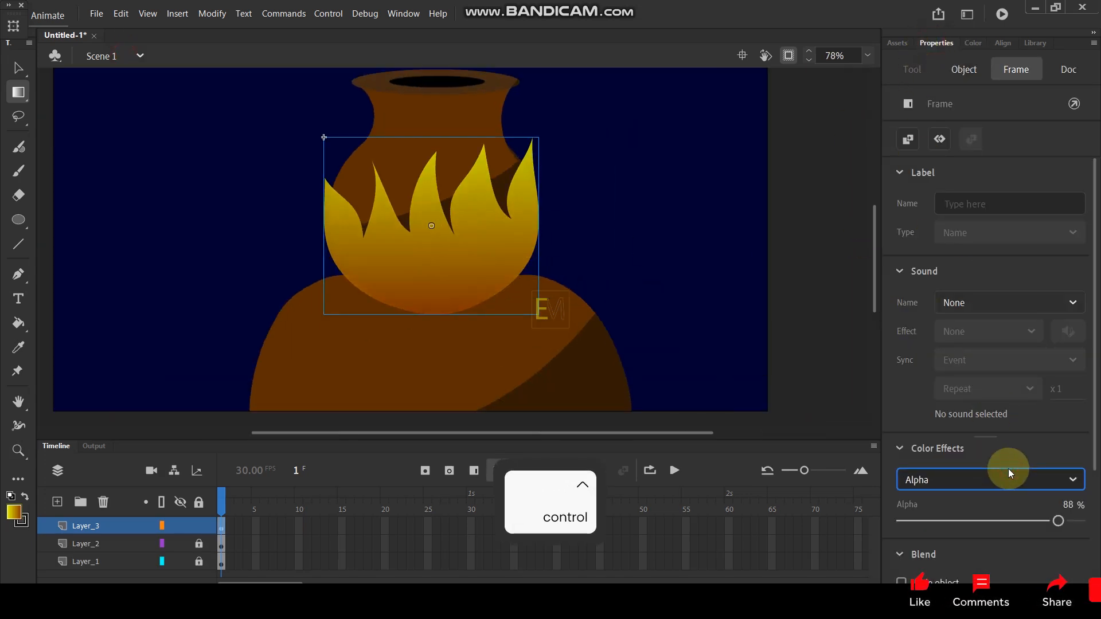
{"action": "left_click", "coordinate": [954, 479]}
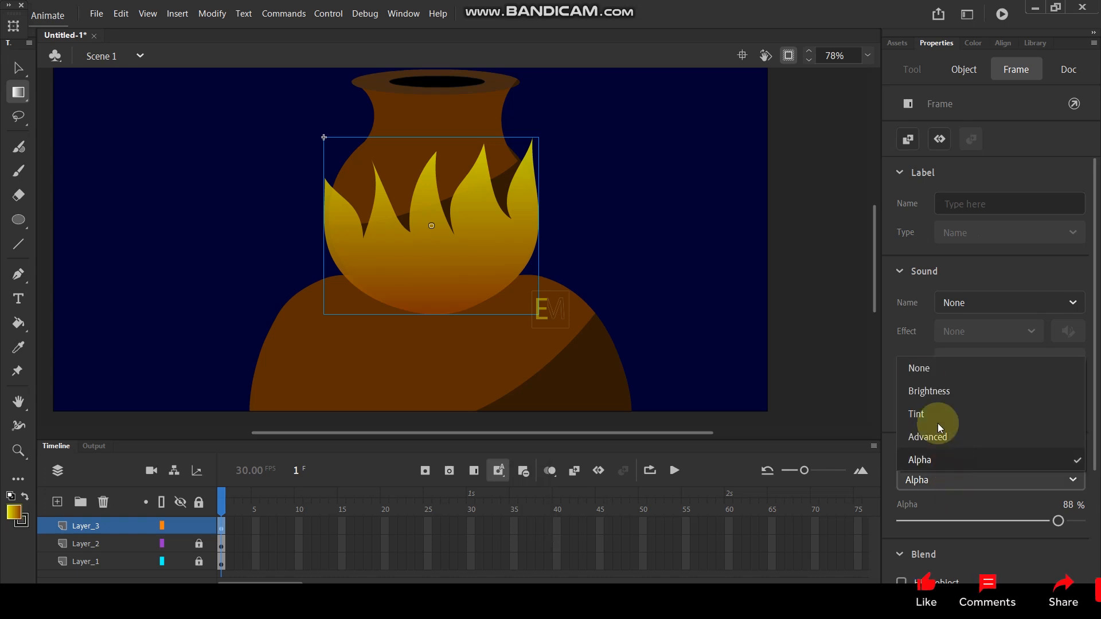
{"action": "left_click", "coordinate": [920, 368]}
- Add a yellow Glow filter to the flame frame with High quality and a blur of 35 in X and Y
{"action": "scroll", "coordinate": [1066, 378], "scroll_direction": "down", "scroll_amount": 3}
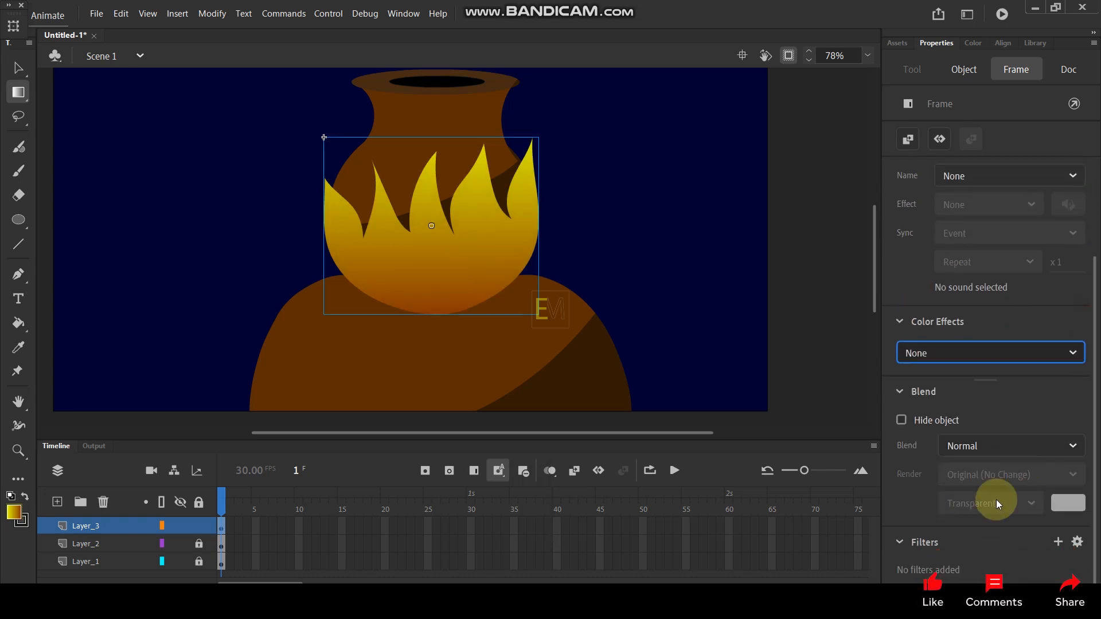
{"action": "left_click", "coordinate": [1057, 540]}
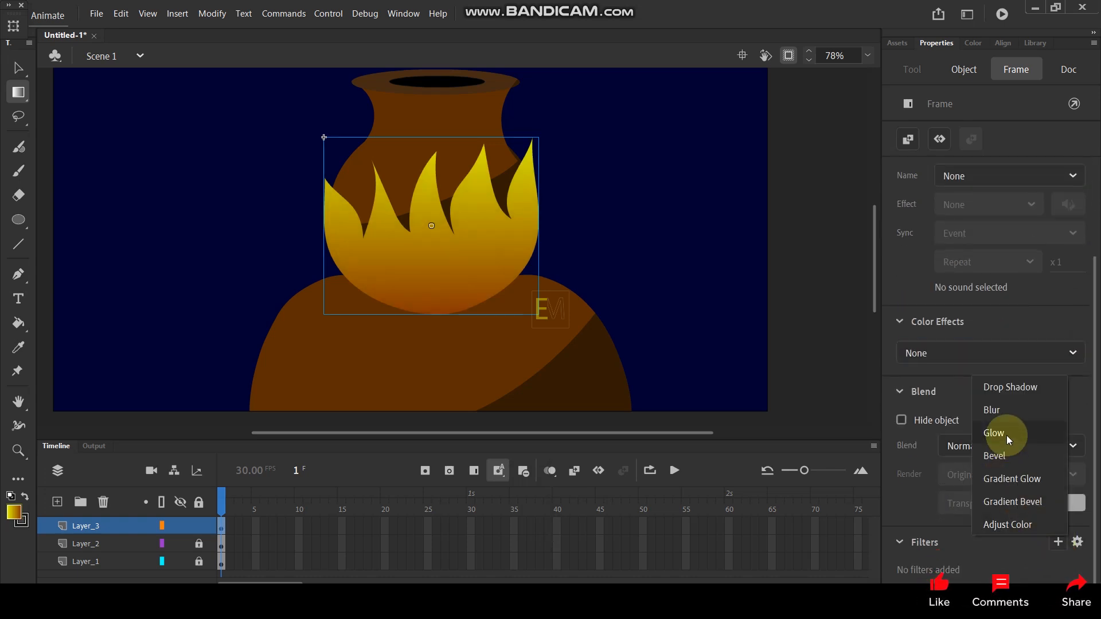
{"action": "left_click", "coordinate": [1006, 435]}
{"action": "left_click", "coordinate": [1049, 522]}
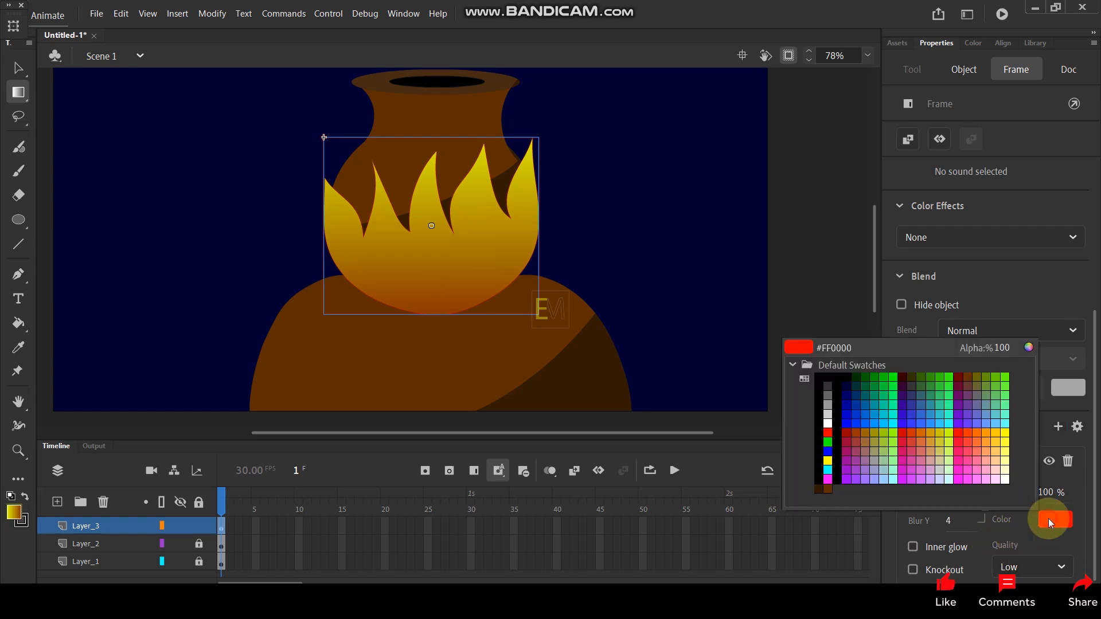
{"action": "left_click", "coordinate": [828, 460]}
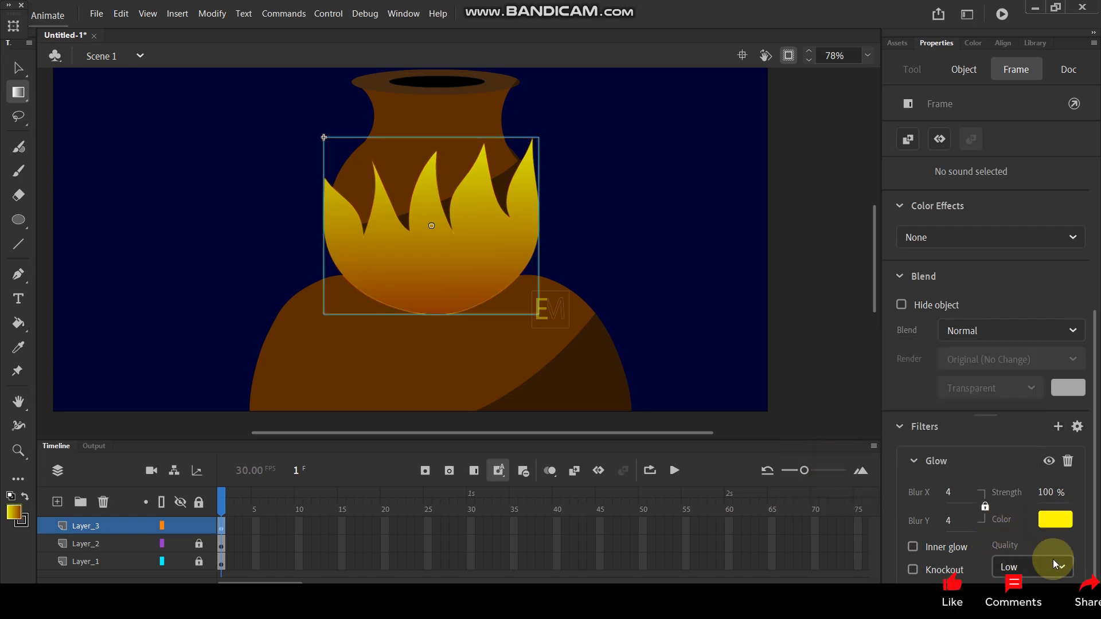
{"action": "left_click", "coordinate": [1014, 548]}
{"action": "left_click_drag", "start_coordinate": [949, 495], "coordinate": [974, 491]}
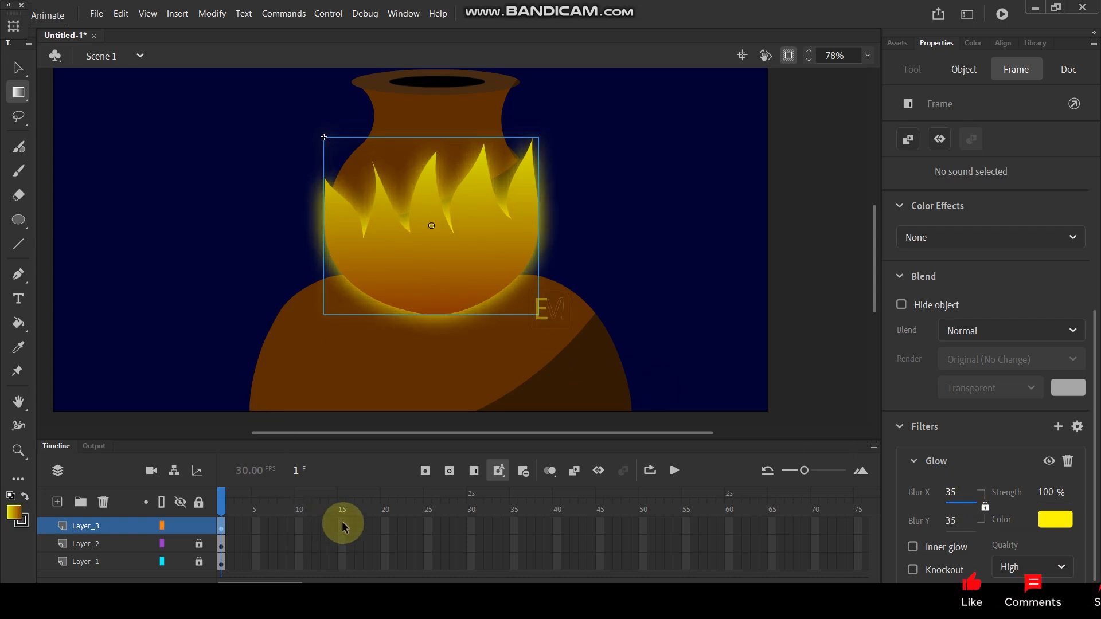
- Extend all three layers to frame 30 and test the movie in a maximized preview window
{"action": "left_click_drag", "start_coordinate": [474, 522], "coordinate": [470, 548]}
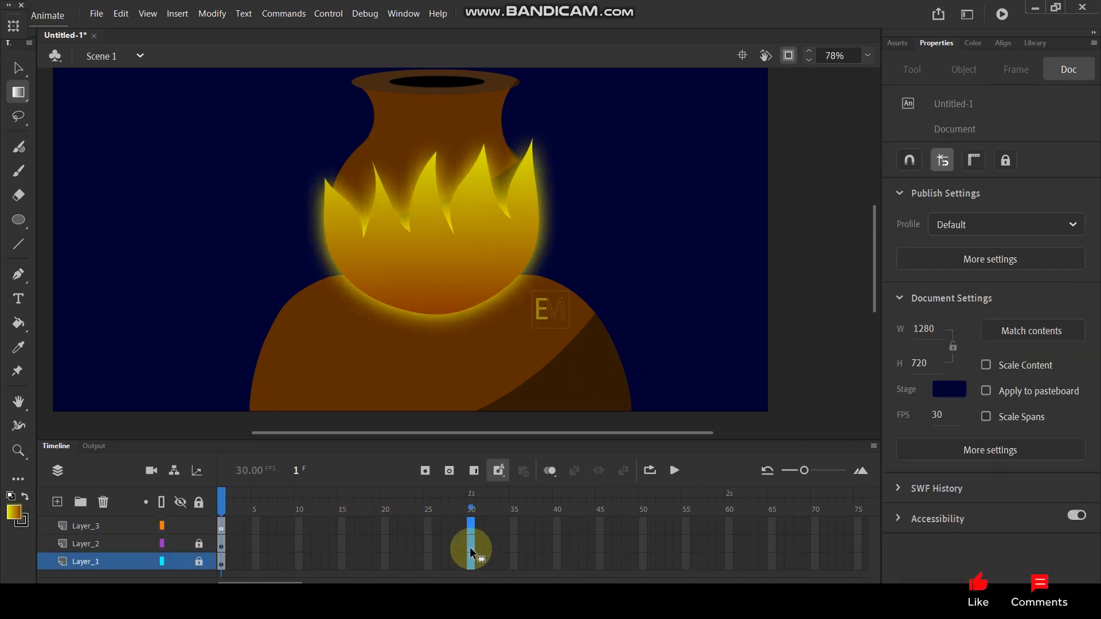
{"action": "key", "text": "F5"}
{"action": "key", "text": "ctrl+Return"}
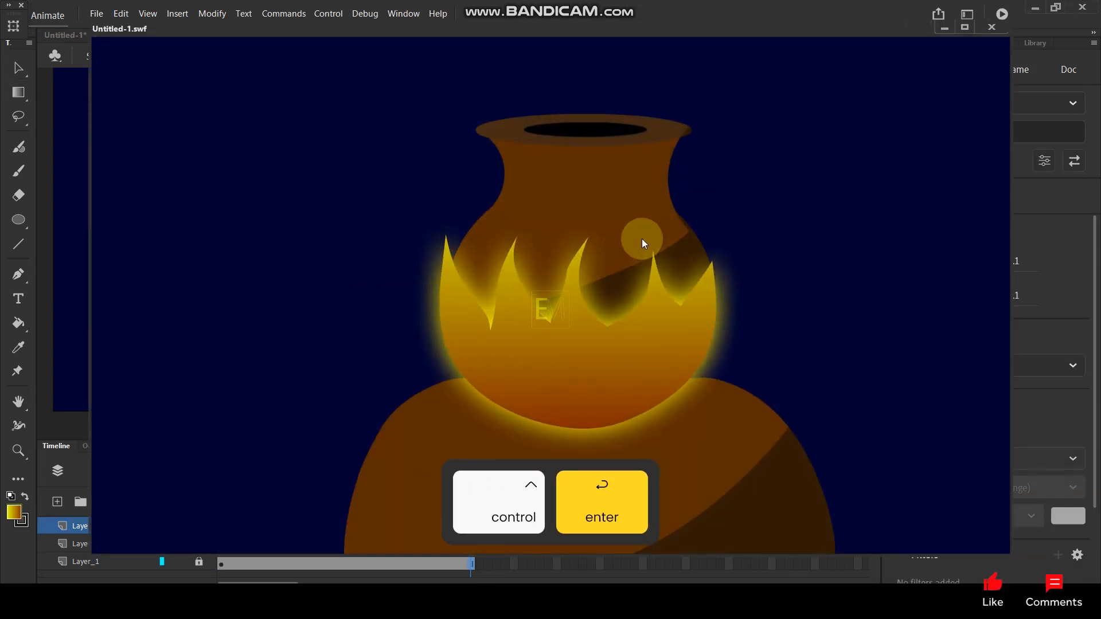
{"action": "left_click", "coordinate": [964, 26]}
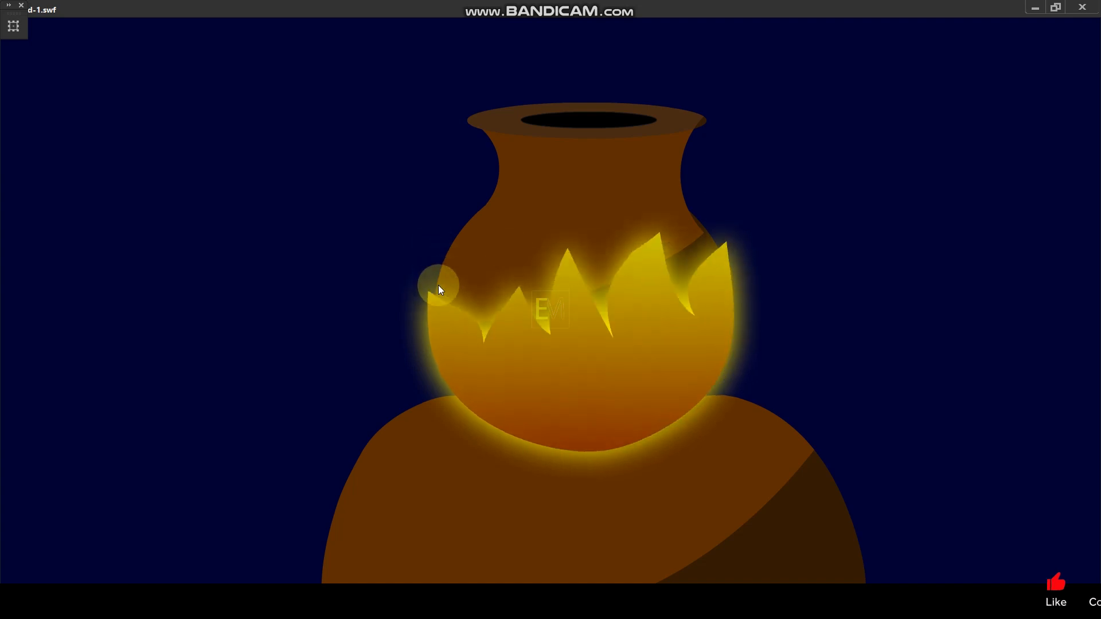
- Close the movie preview, open the flame movie clip for editing and examine the flame shape at the frame 5 keyframe
{"action": "left_click", "coordinate": [1082, 7]}
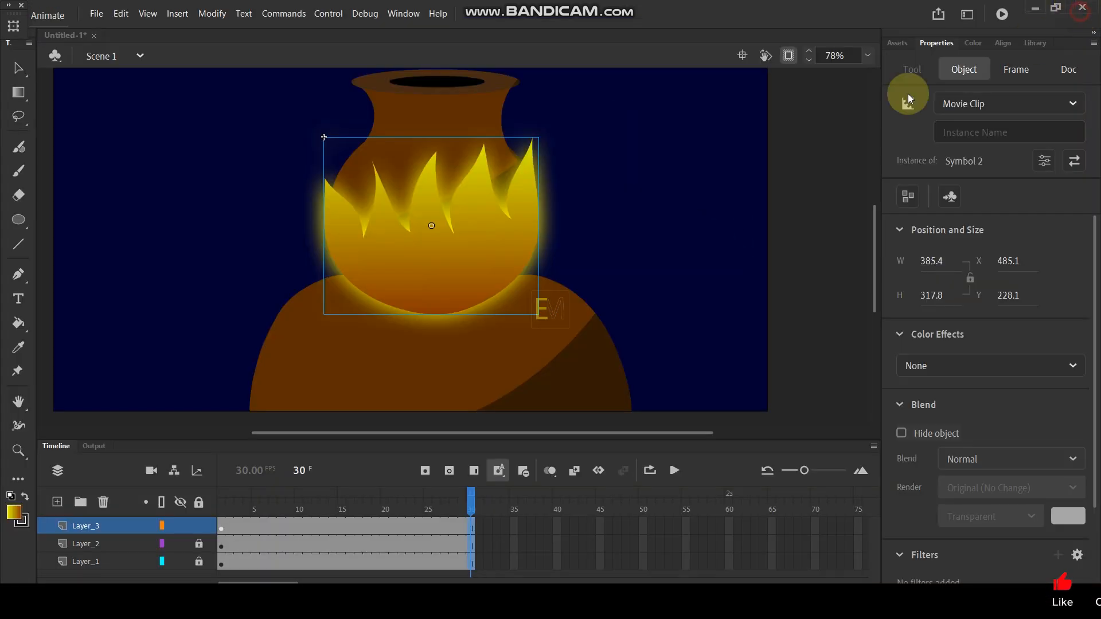
{"action": "double_click", "coordinate": [405, 273]}
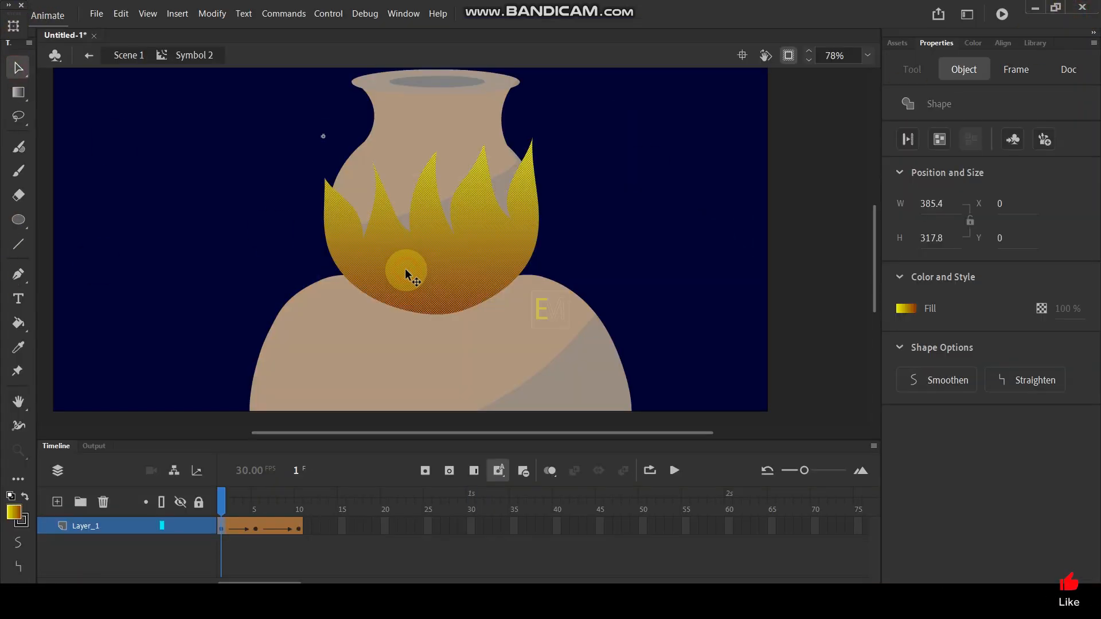
{"action": "left_click_drag", "start_coordinate": [224, 505], "coordinate": [265, 500]}
{"action": "left_click", "coordinate": [289, 378]}
{"action": "scroll", "coordinate": [313, 413], "scroll_direction": "up", "scroll_amount": 1}
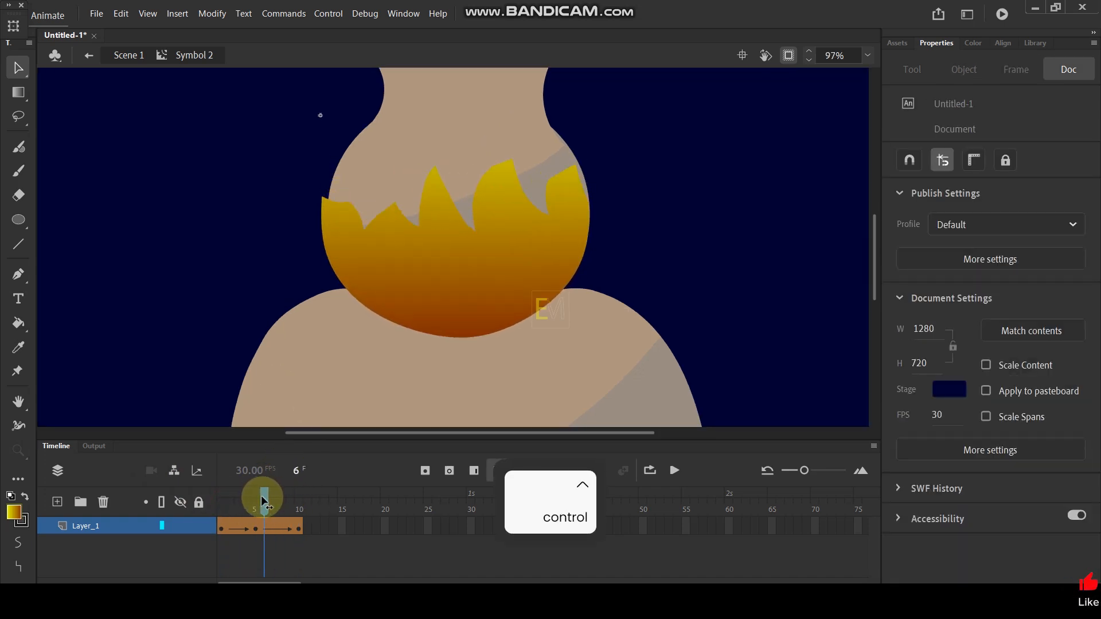
{"action": "scroll", "coordinate": [335, 206], "scroll_direction": "up", "scroll_amount": 2}
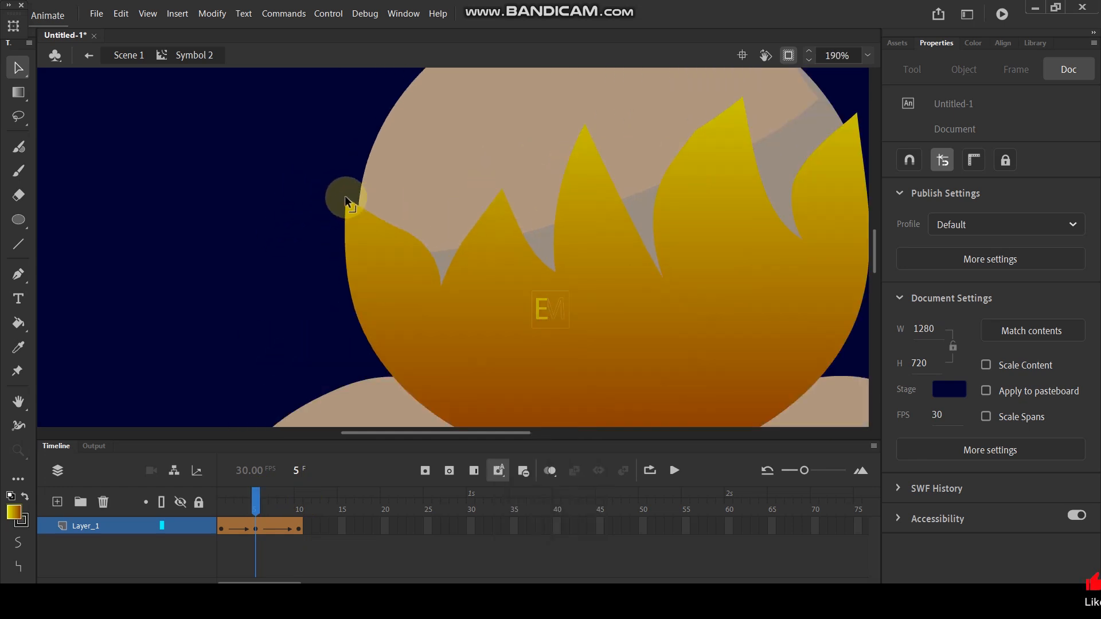
- Return the movie clip's playhead to frame 1 and test the movie again in a maximized preview window
{"action": "left_click_drag", "start_coordinate": [256, 500], "coordinate": [197, 520]}
{"action": "key", "text": "ctrl+Return"}
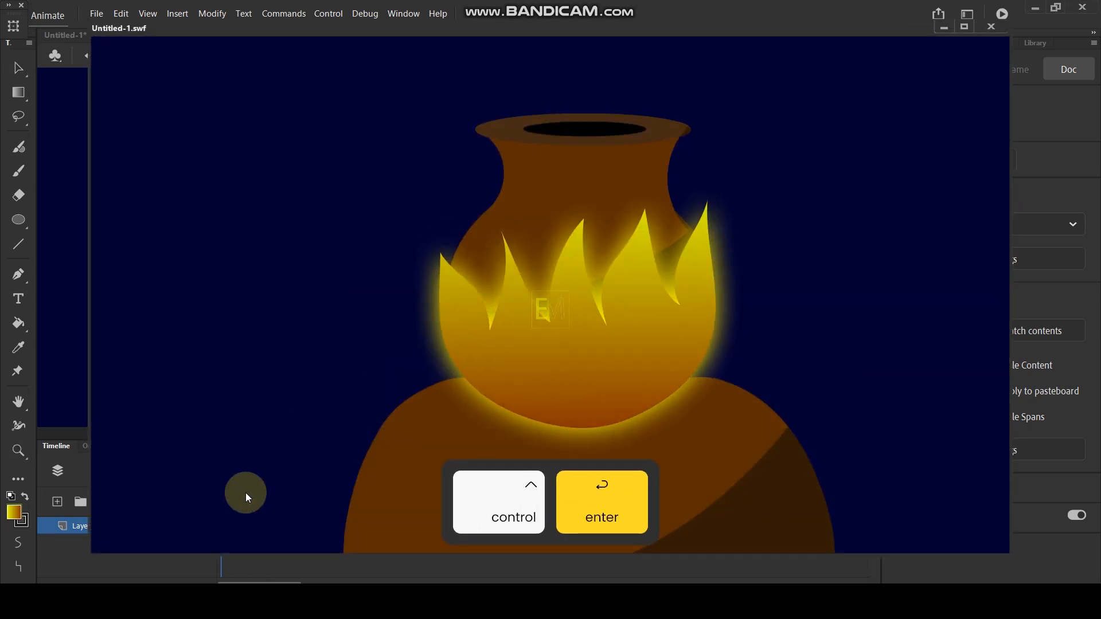
{"action": "left_click", "coordinate": [964, 27]}
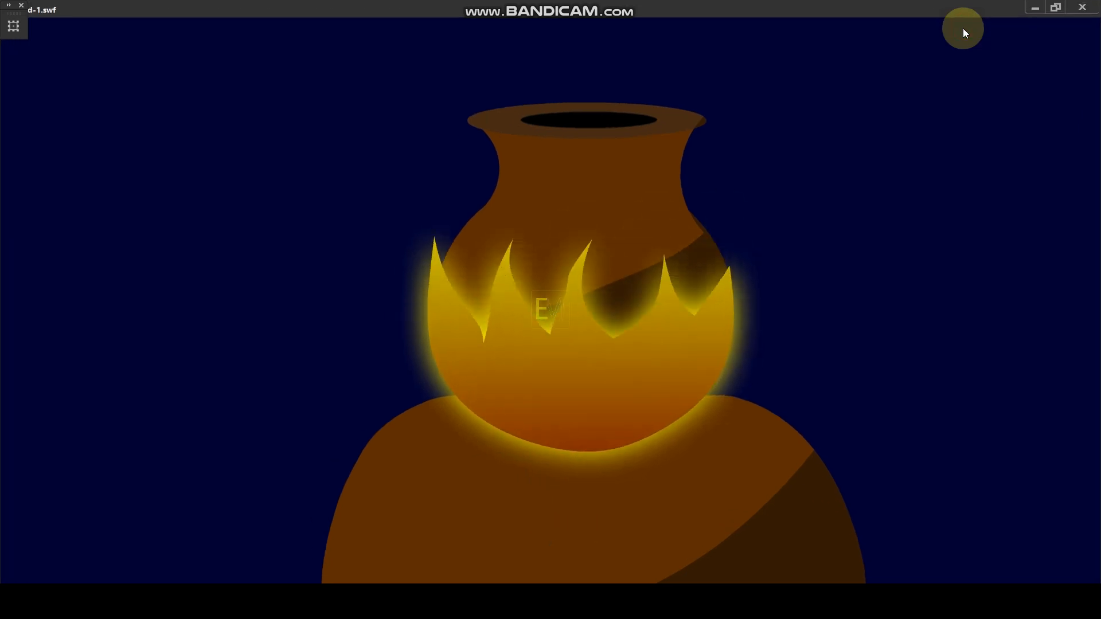